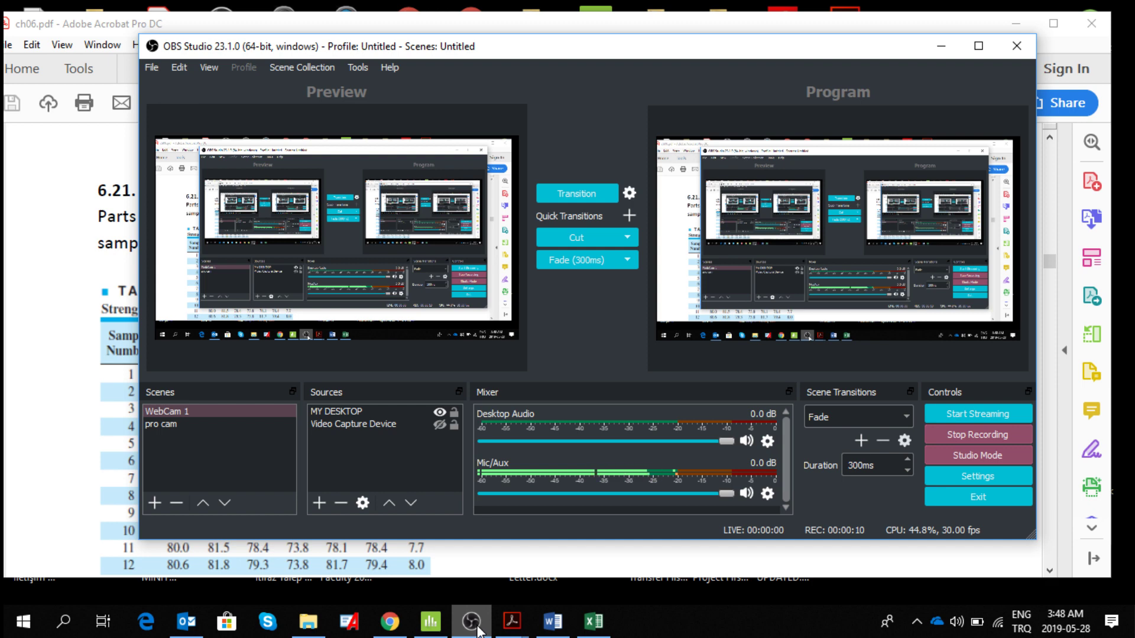
Read exercise 6.21 in ch06.pdf, from the Table 6E.12 strength data down to part (a).
click(476, 628)
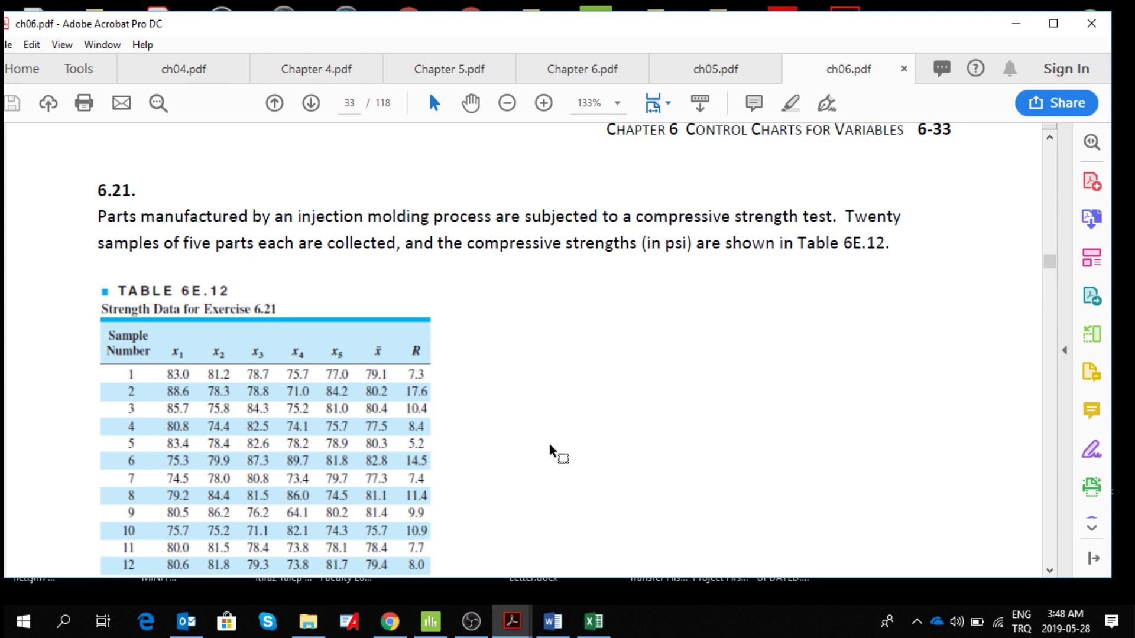
click(1050, 570)
click(1052, 569)
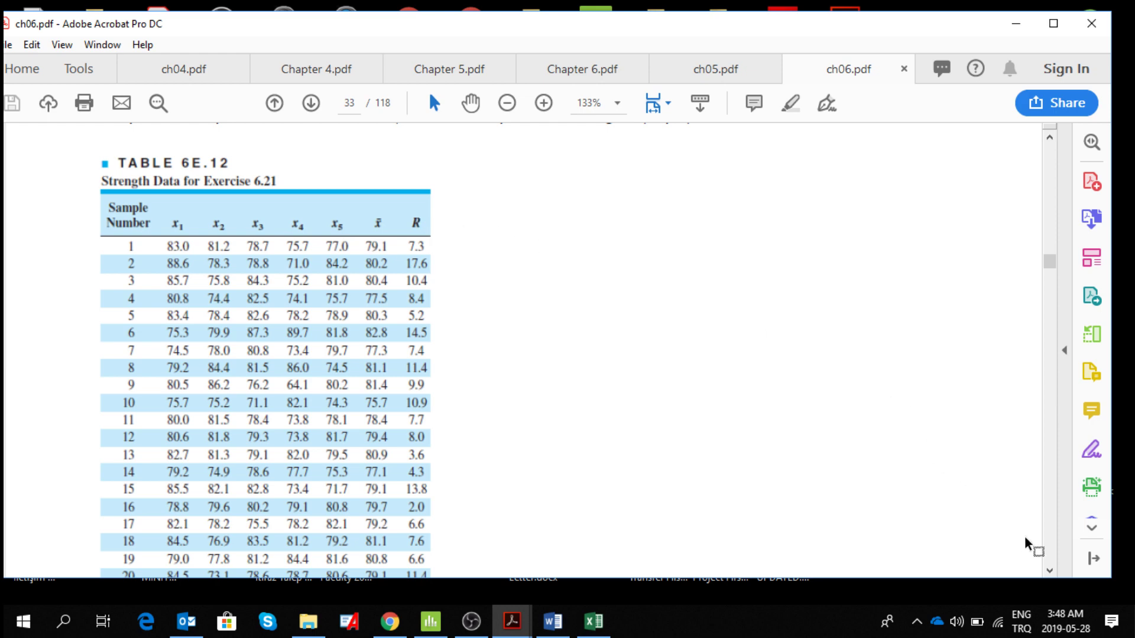
click(1050, 571)
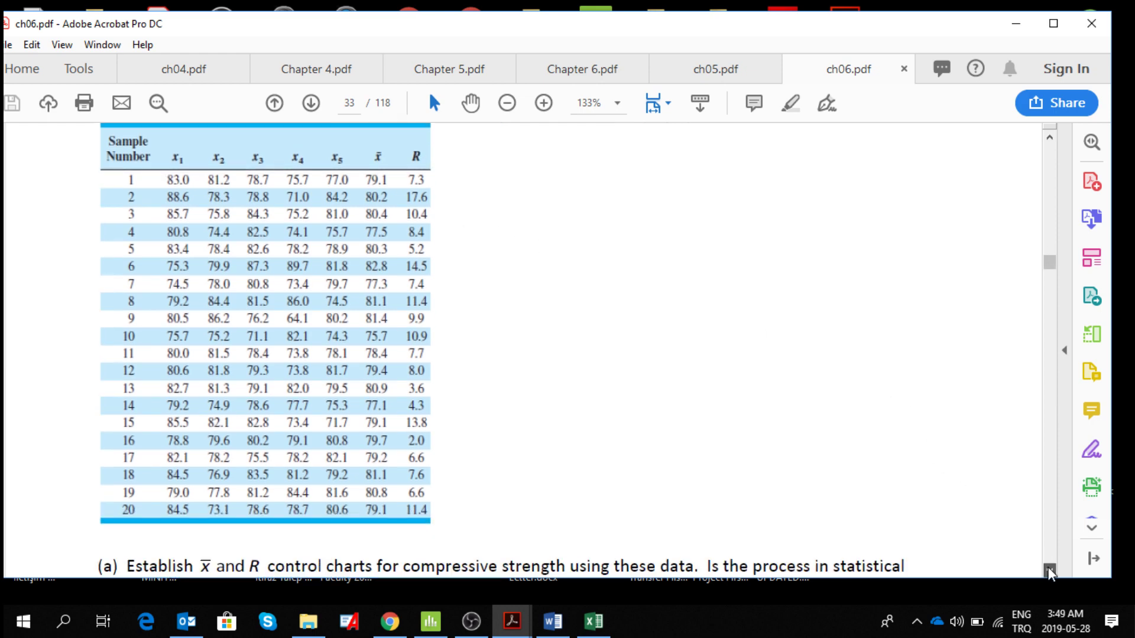
click(1050, 571)
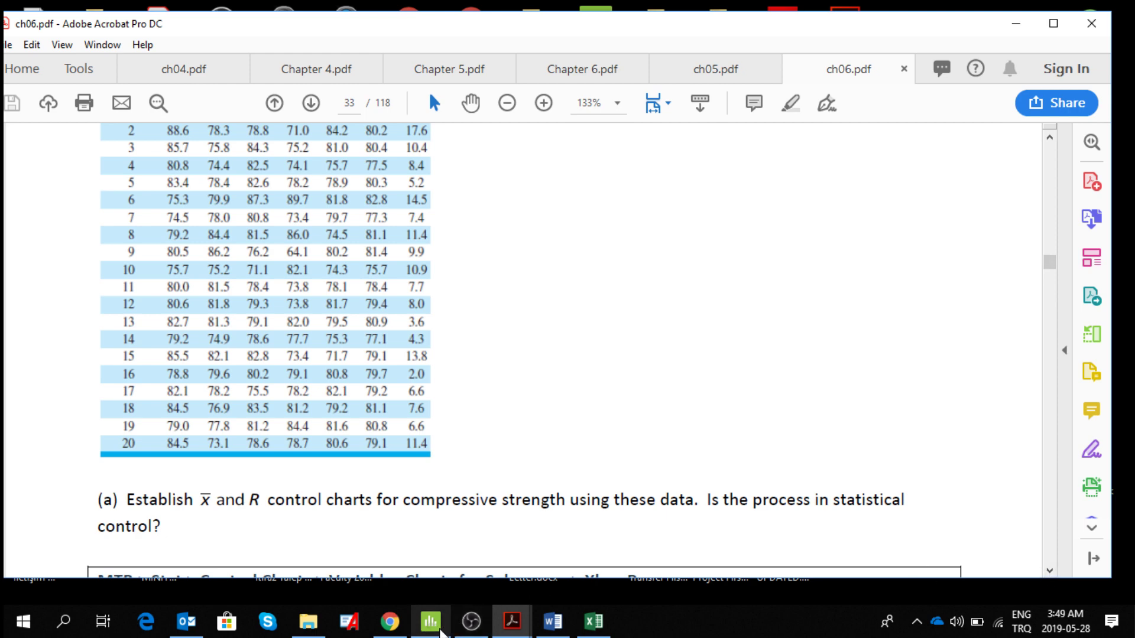
Switch to Minitab and maximize both its window and the Exercise data worksheet.
click(441, 632)
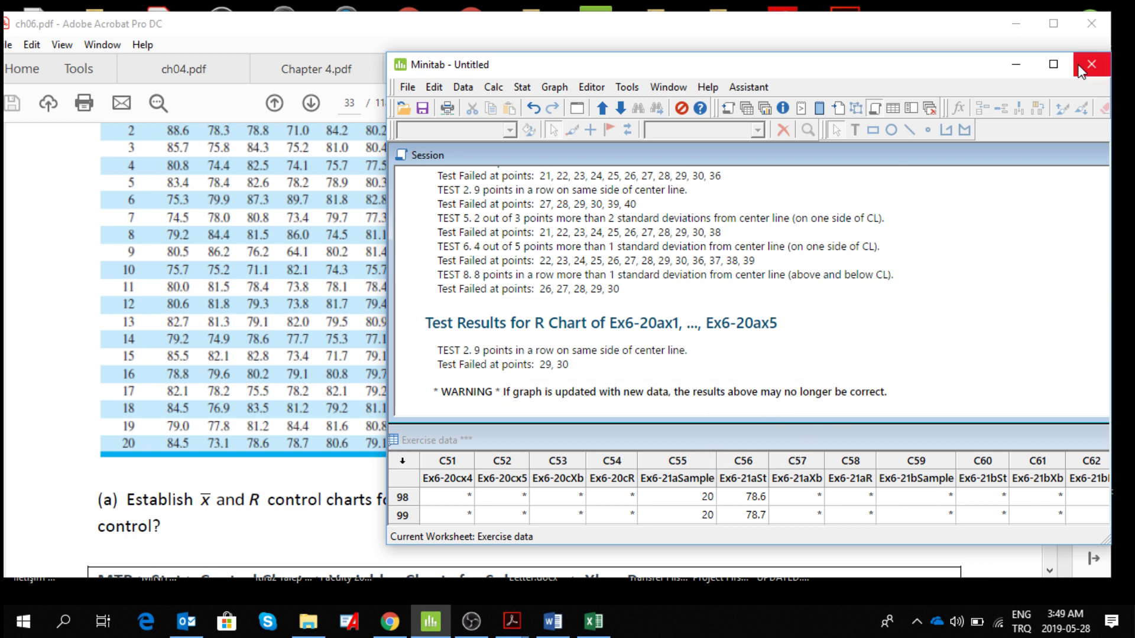
click(1053, 64)
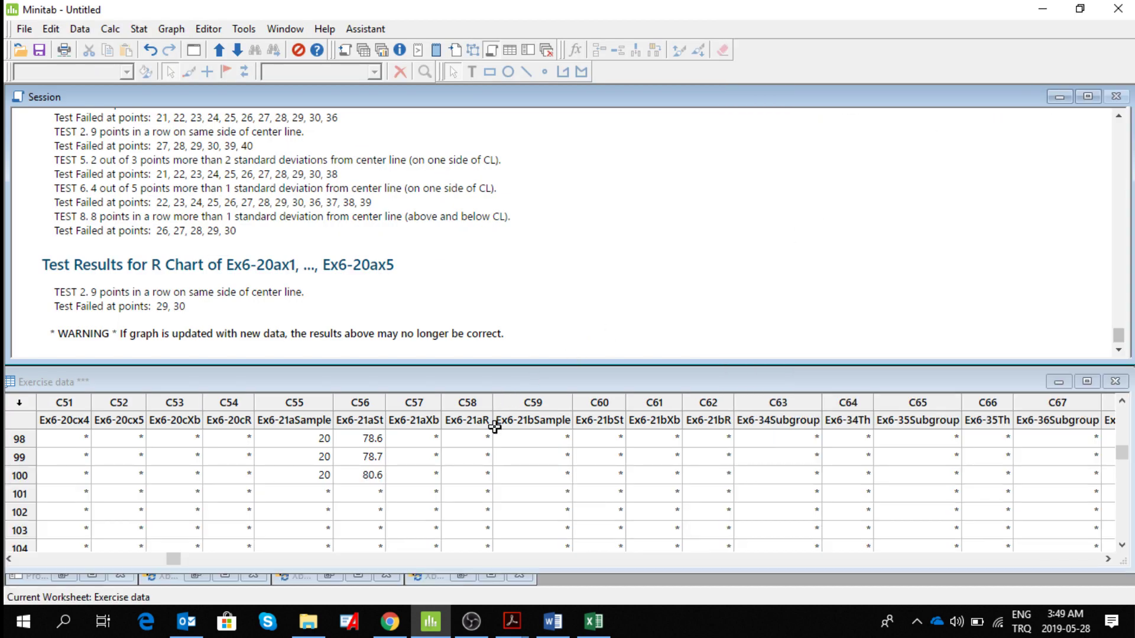
click(1125, 418)
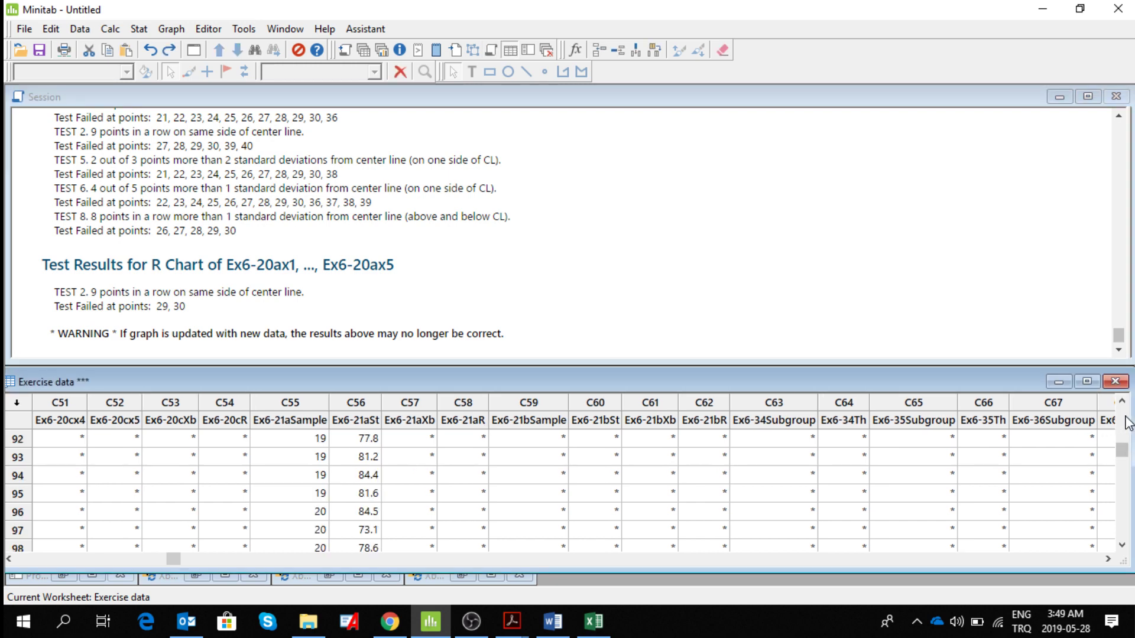
click(1123, 535)
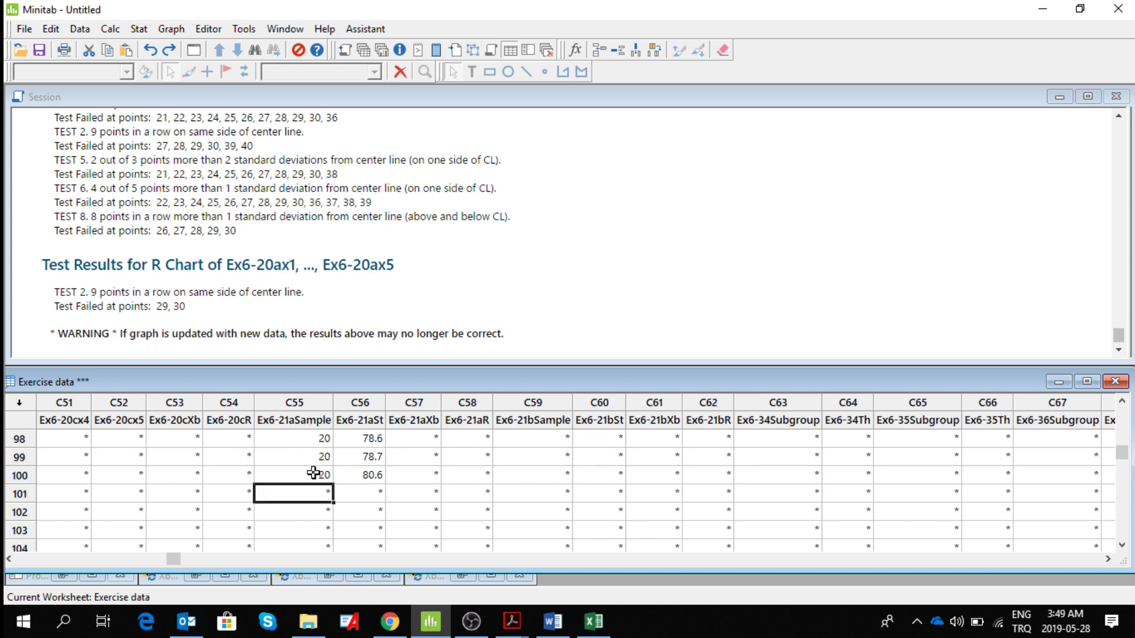
click(1123, 421)
click(1087, 381)
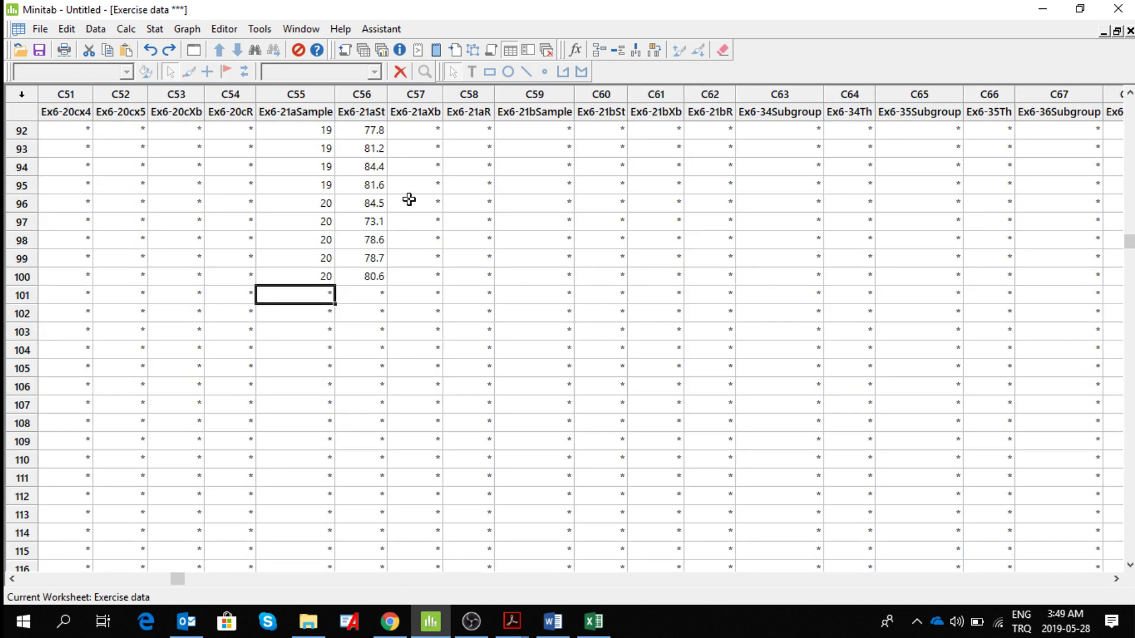
Examine the Ex6-21a sample and strength columns across the Exercise data worksheet, and restore the worksheet to its smaller size.
click(1131, 129)
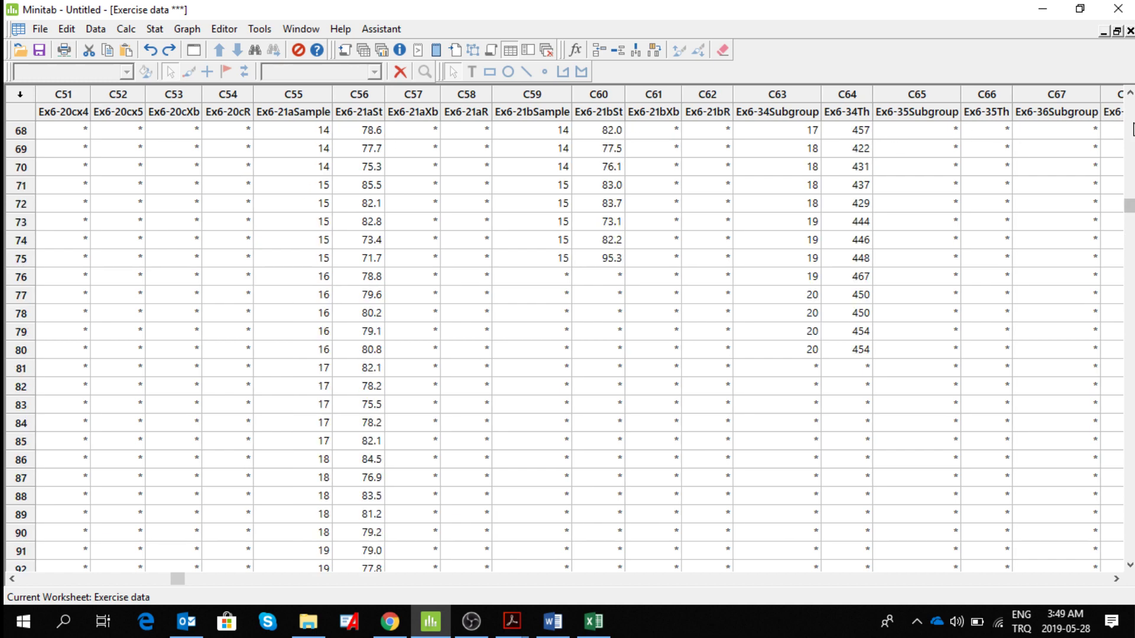
click(1130, 128)
click(1130, 129)
click(1130, 129)
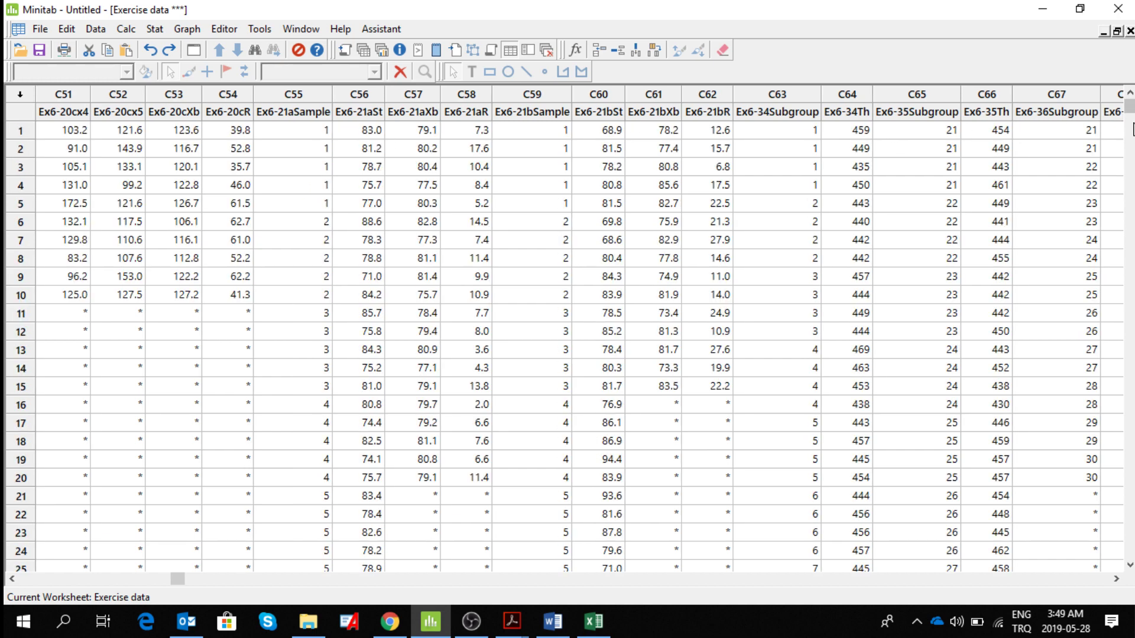
click(1130, 128)
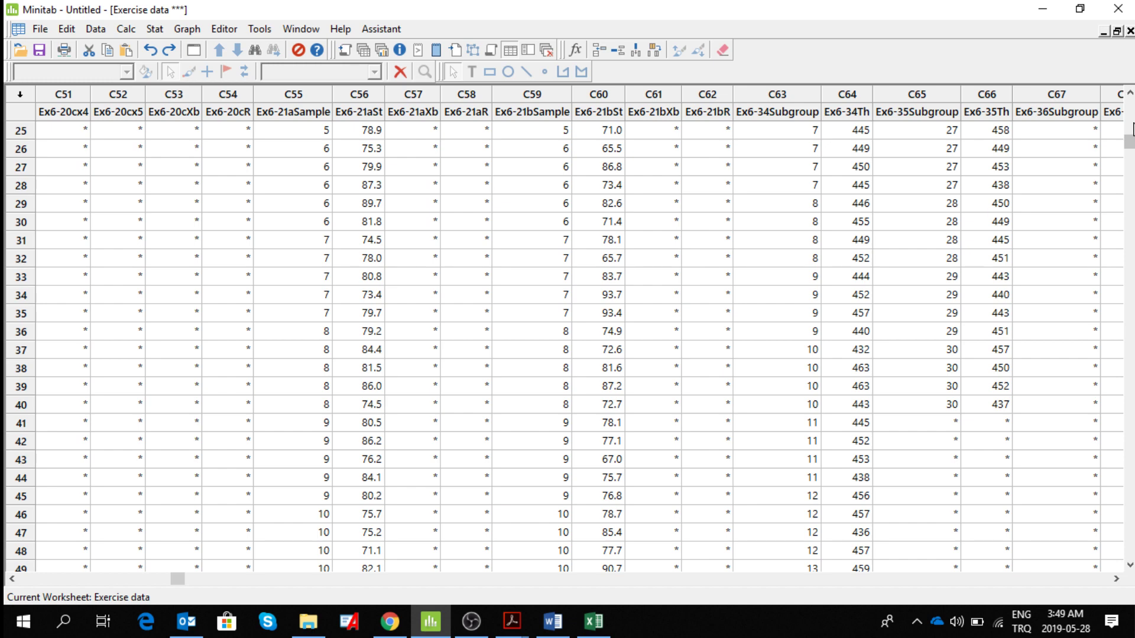
click(1130, 128)
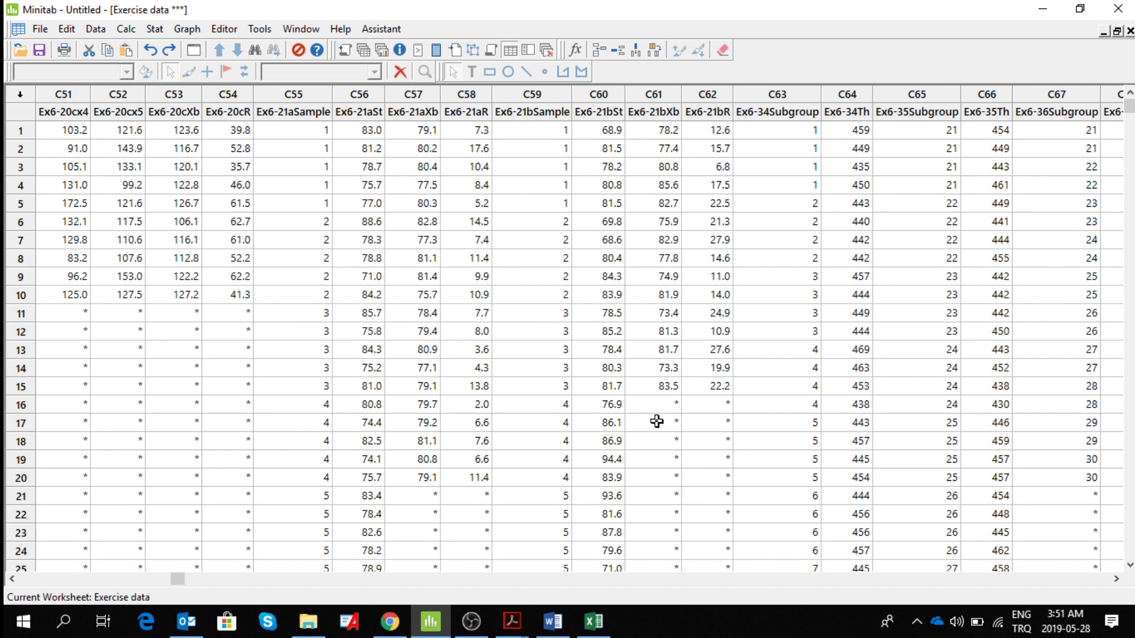
drag(1130, 569, 1129, 571)
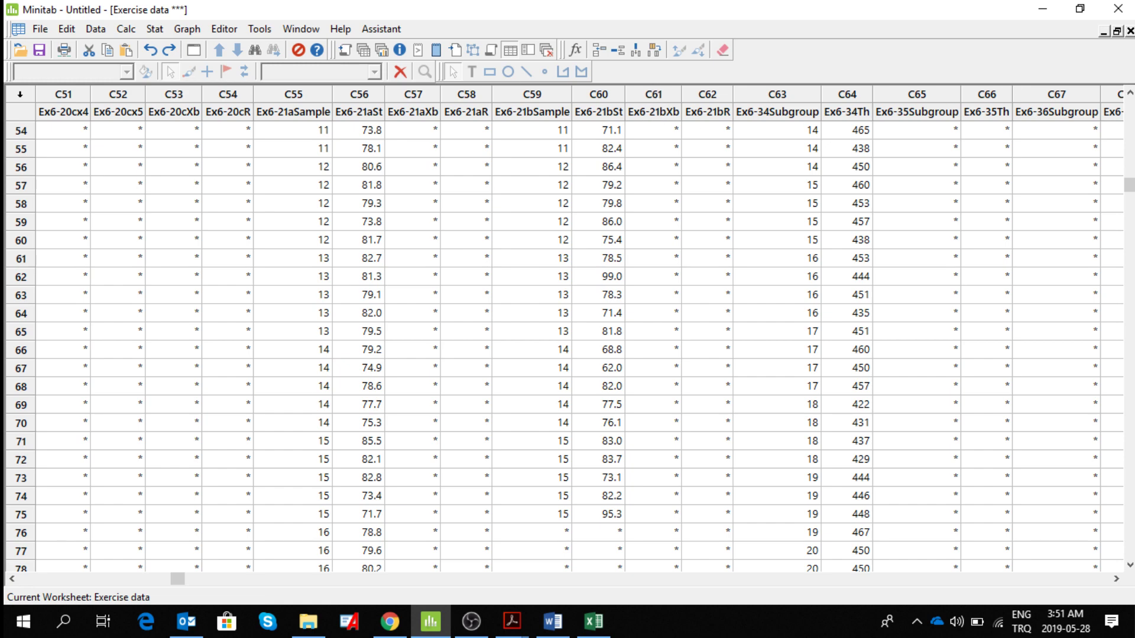
scroll(568, 331, up, 16)
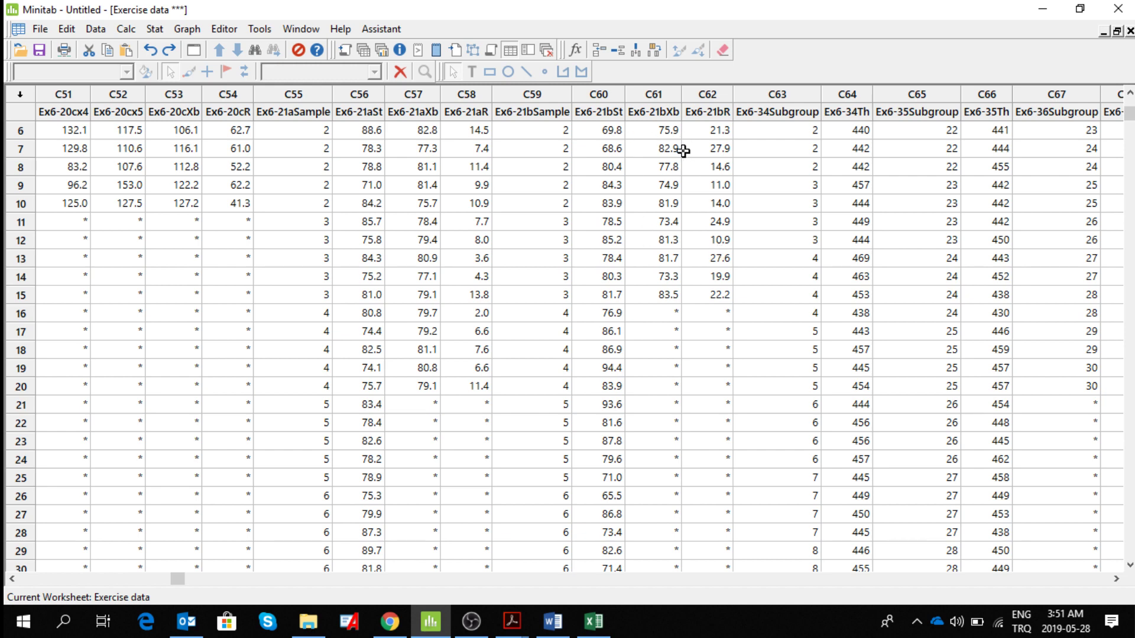
click(1117, 32)
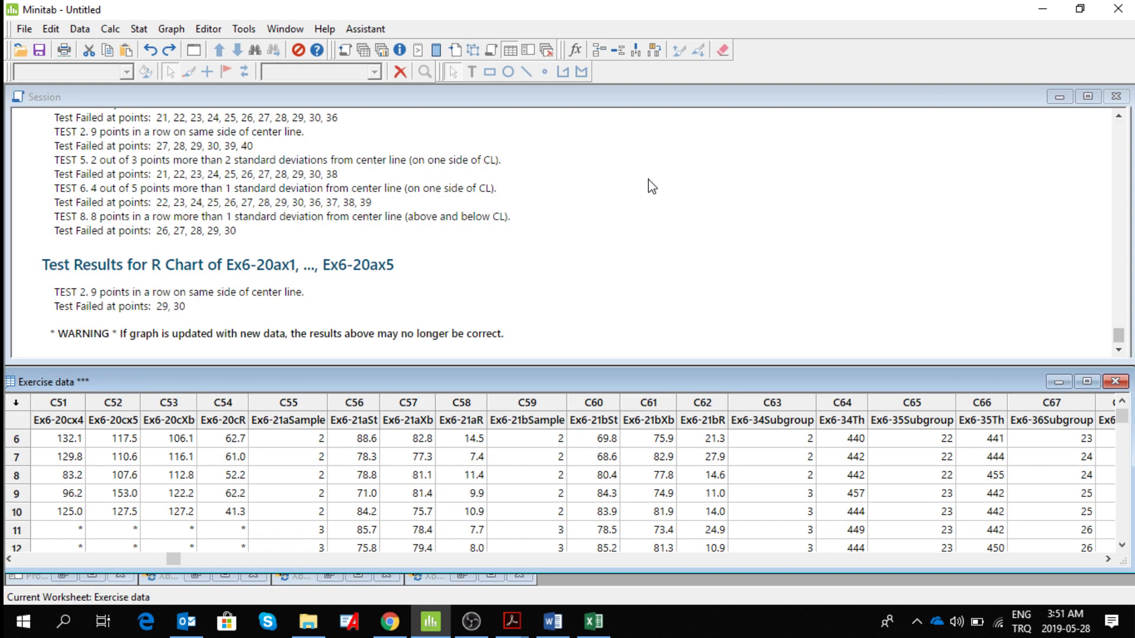
Start an Xbar-R chart for subgroups with all observations for a chart in one column.
click(139, 29)
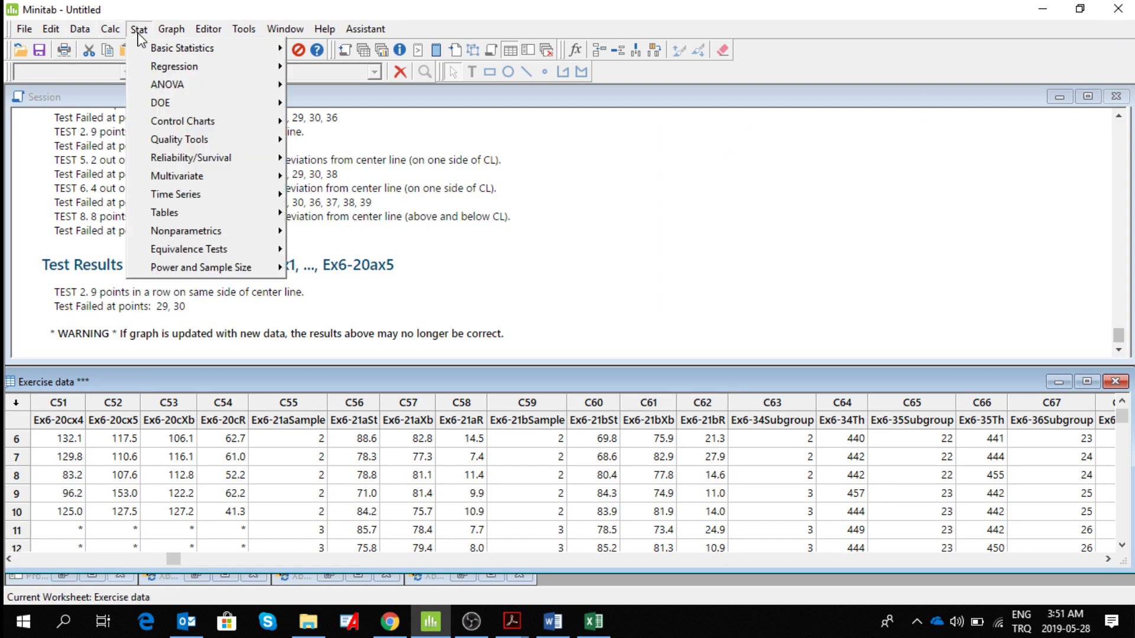
mouse_move(206, 125)
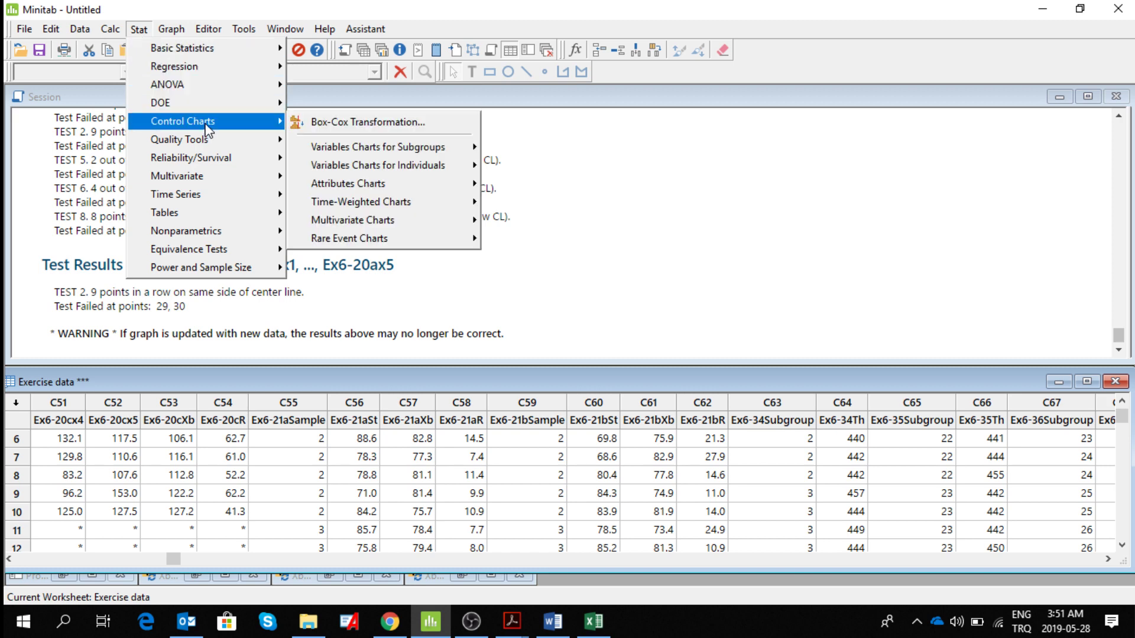
mouse_move(349, 149)
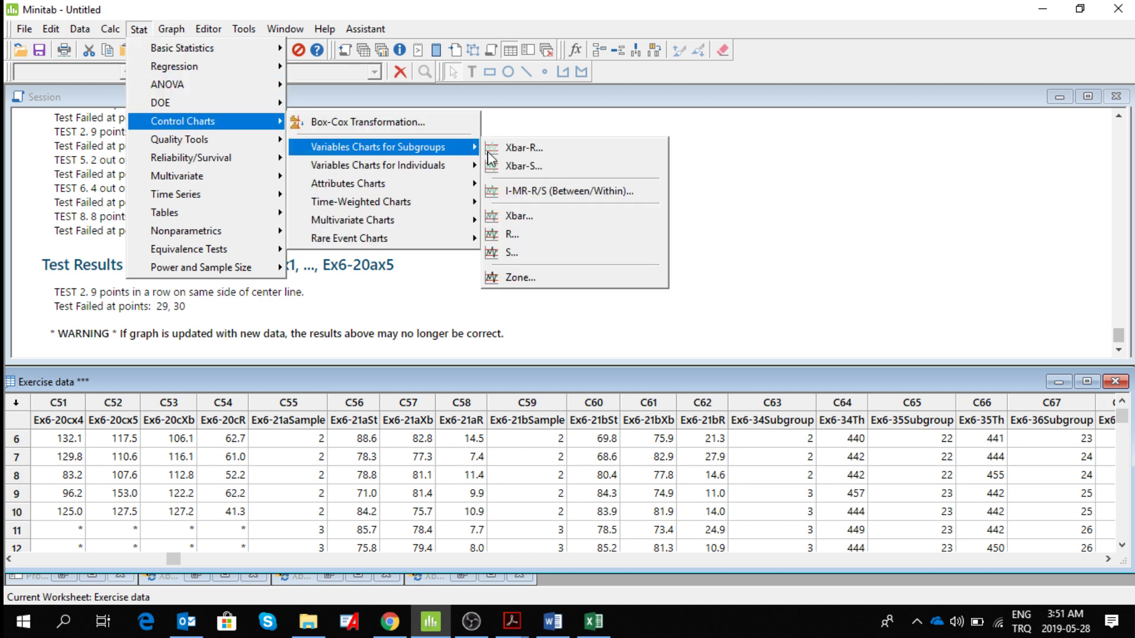
click(514, 148)
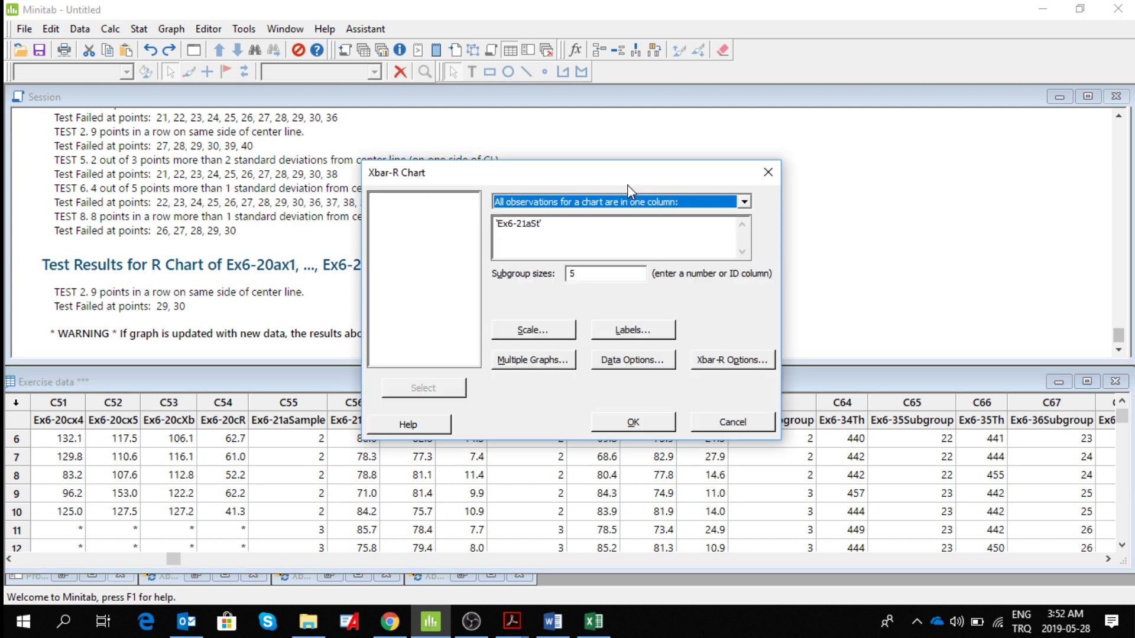
click(745, 202)
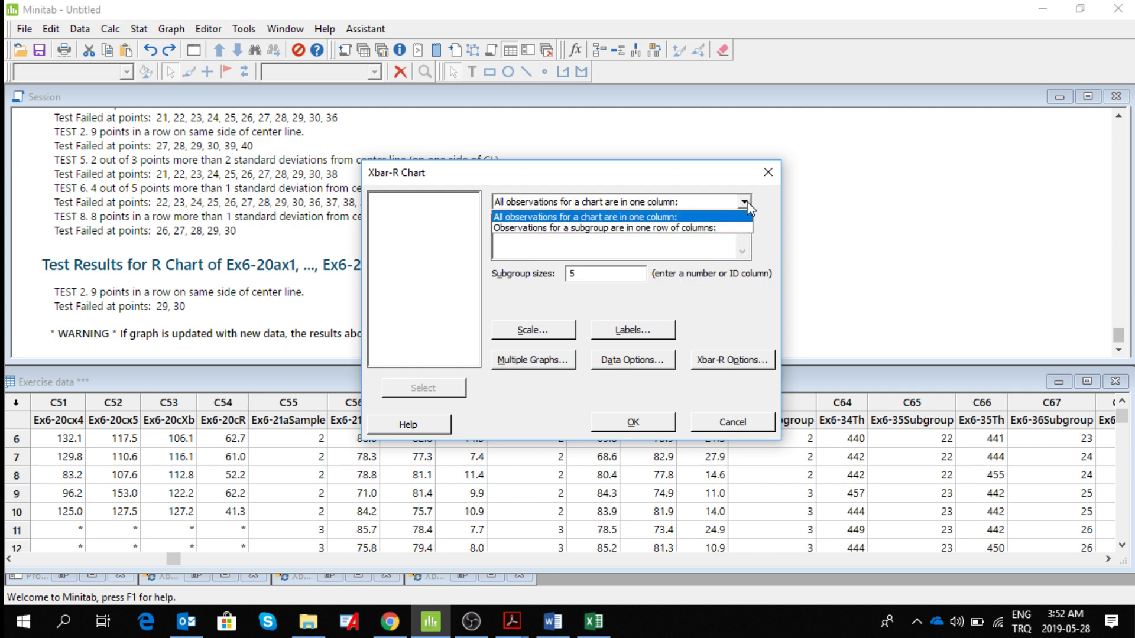
click(715, 218)
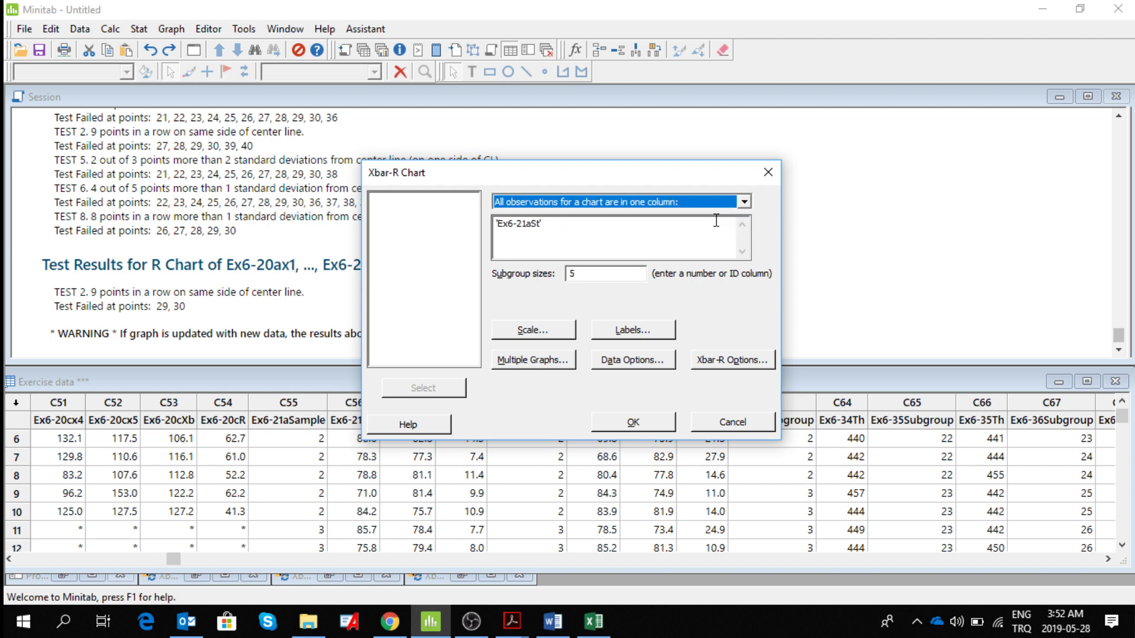
Clear the chart's data column entry and choose C56 Ex6-21aSt, using a subgroup size of 5.
click(576, 230)
key(BackSpace)
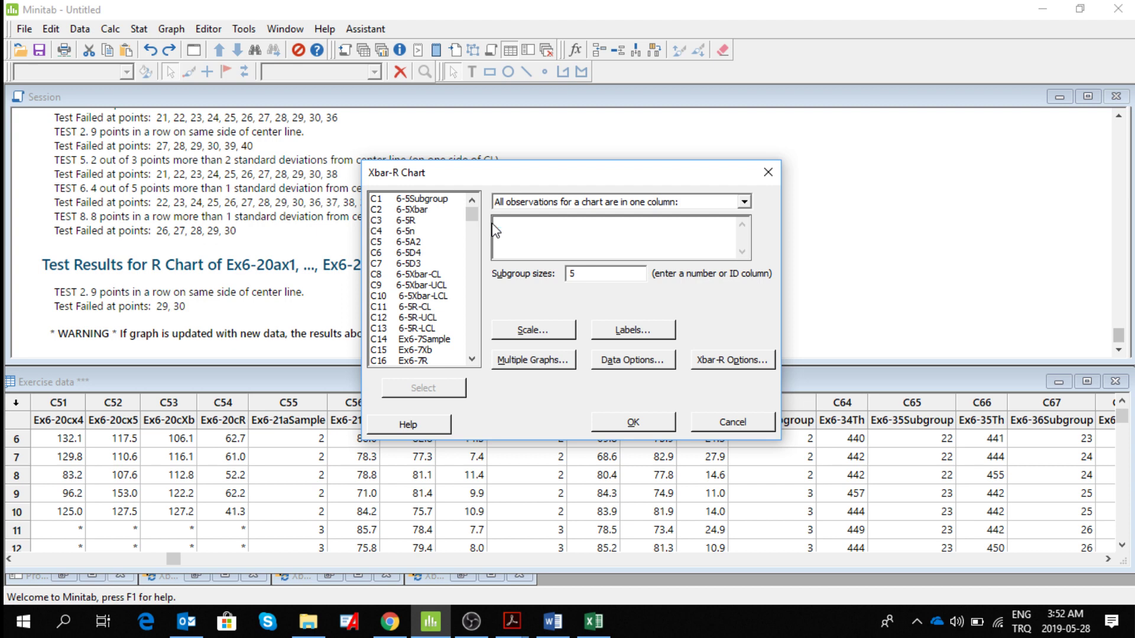
click(472, 348)
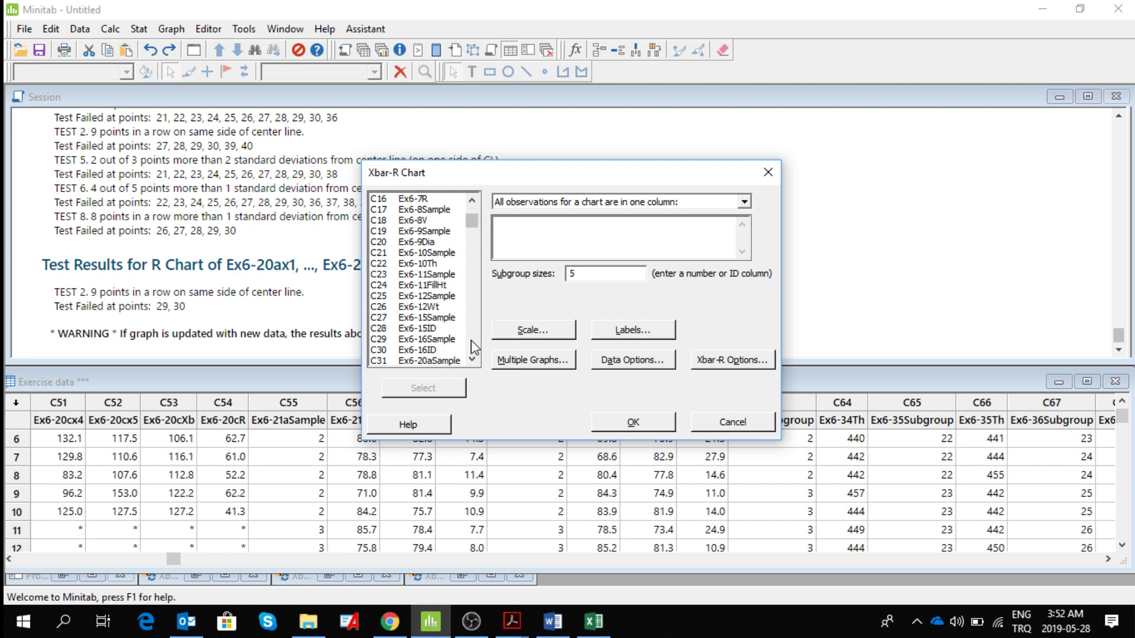
click(473, 348)
click(472, 348)
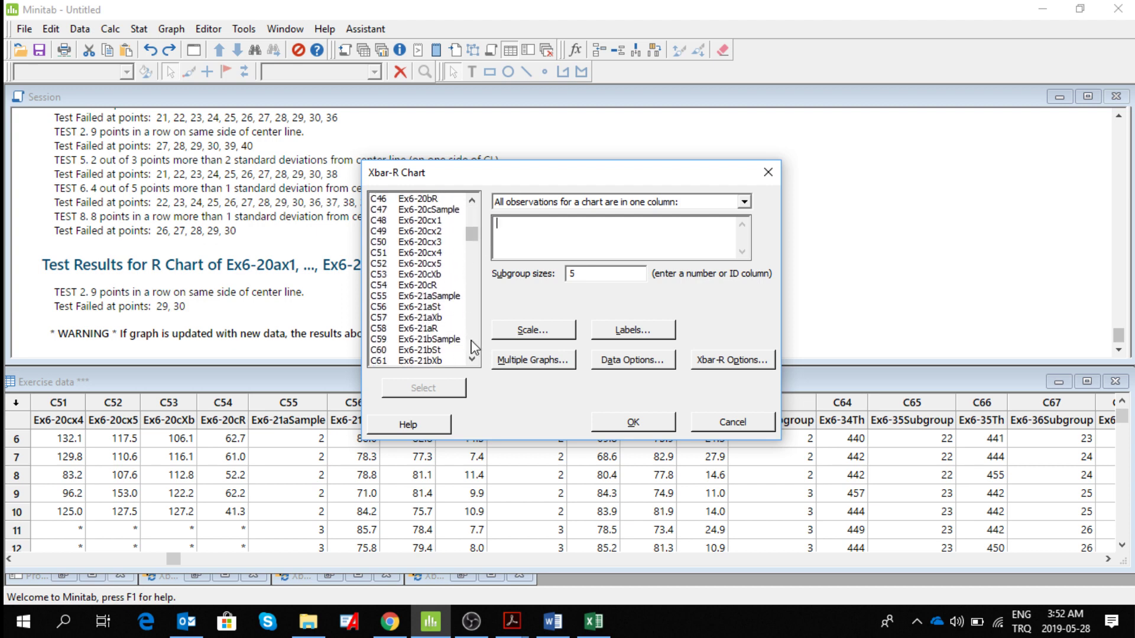
click(433, 310)
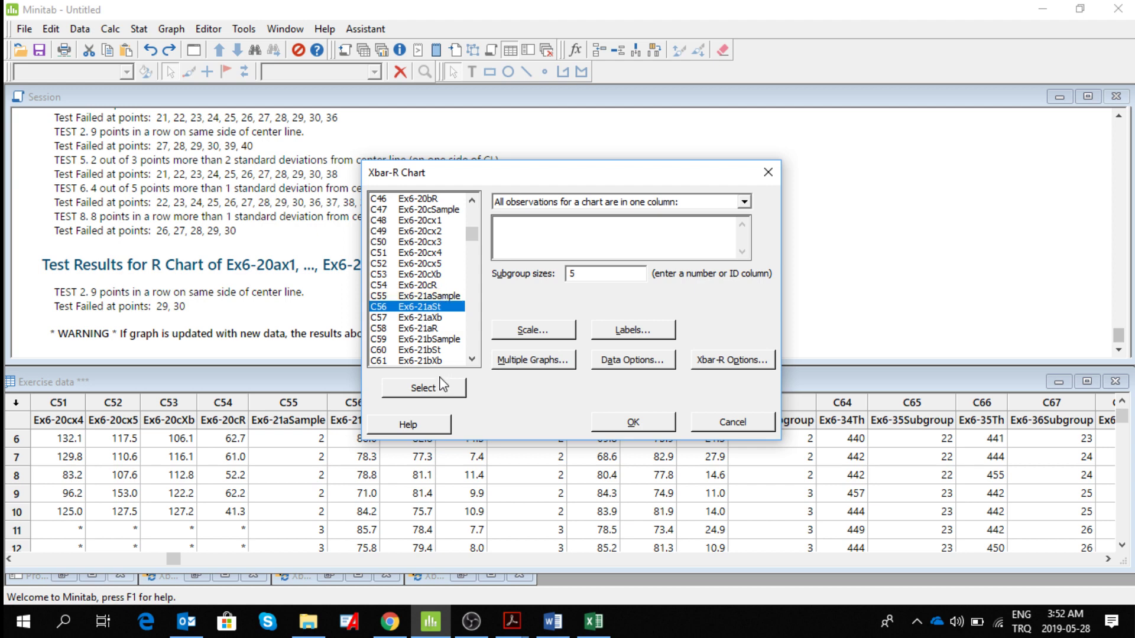
click(446, 391)
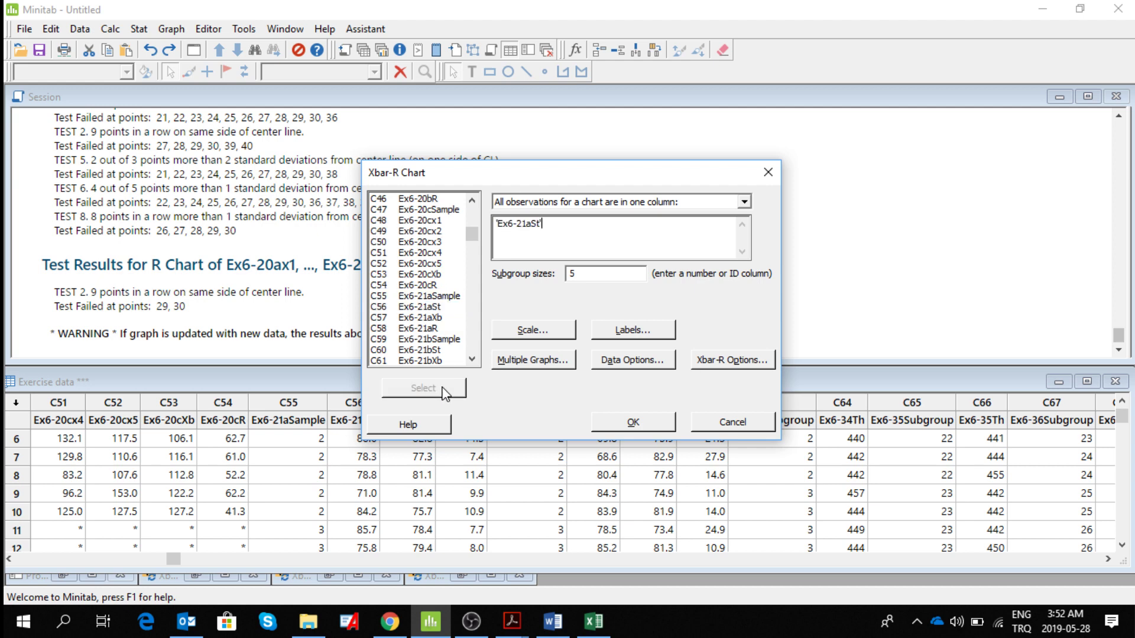
click(579, 277)
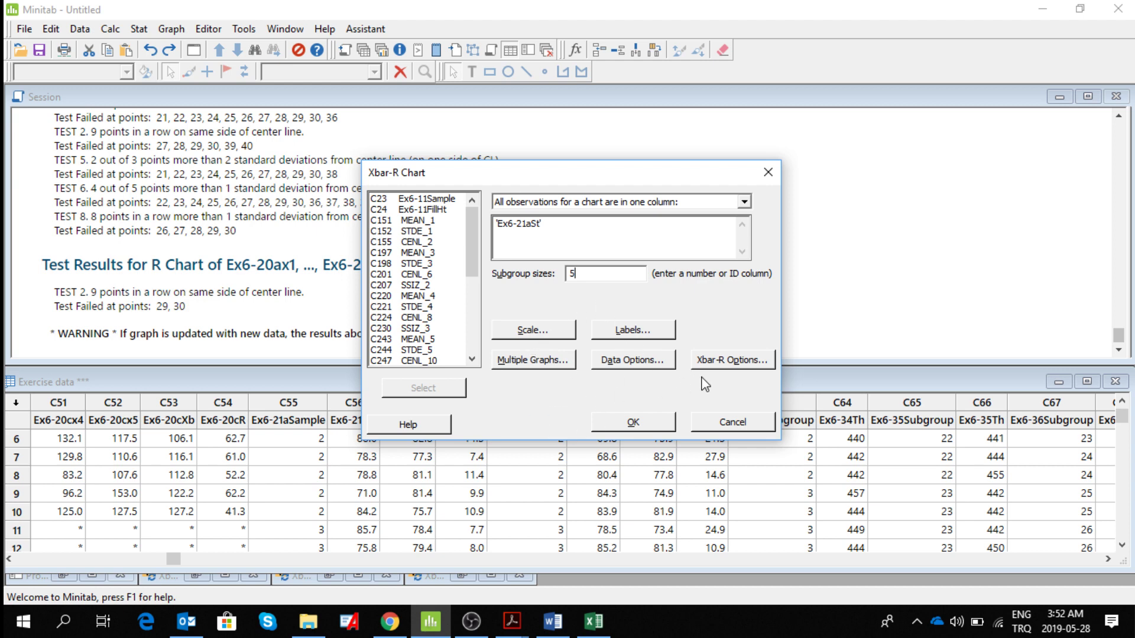
Clear the specified mean and standard deviation in the Xbar-R chart options.
click(721, 371)
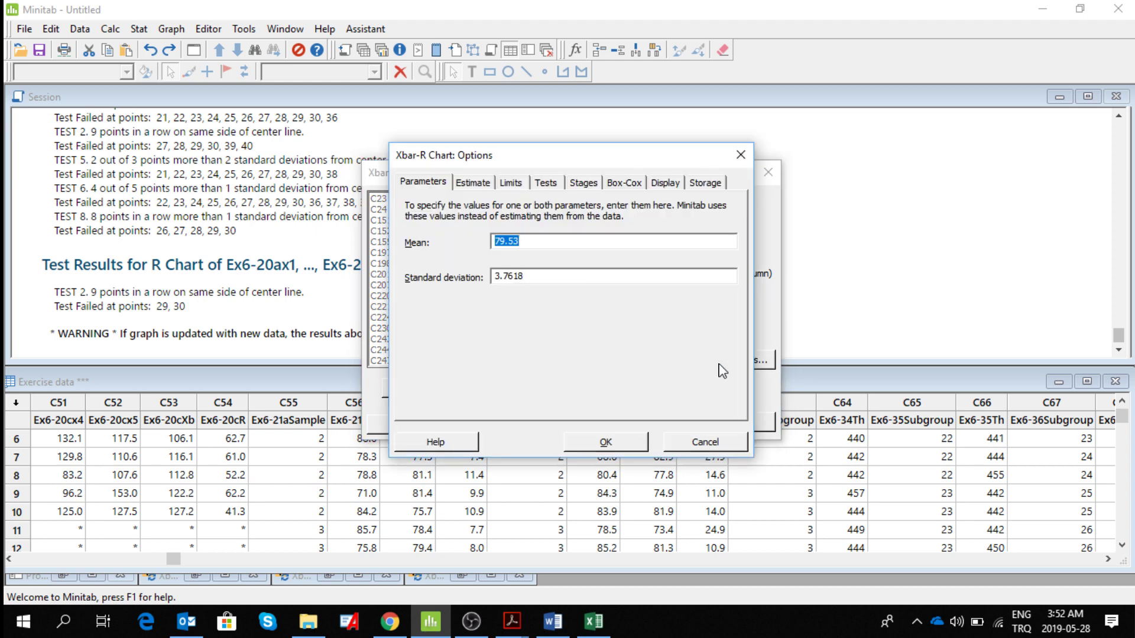
key(BackSpace)
click(530, 276)
key(BackSpace)
key(BackSpace)
key(BackSpace)
key(BackSpace)
key(BackSpace)
key(BackSpace)
Clear the subgroup range used for estimating the parameters in the Xbar-R estimate options.
click(473, 185)
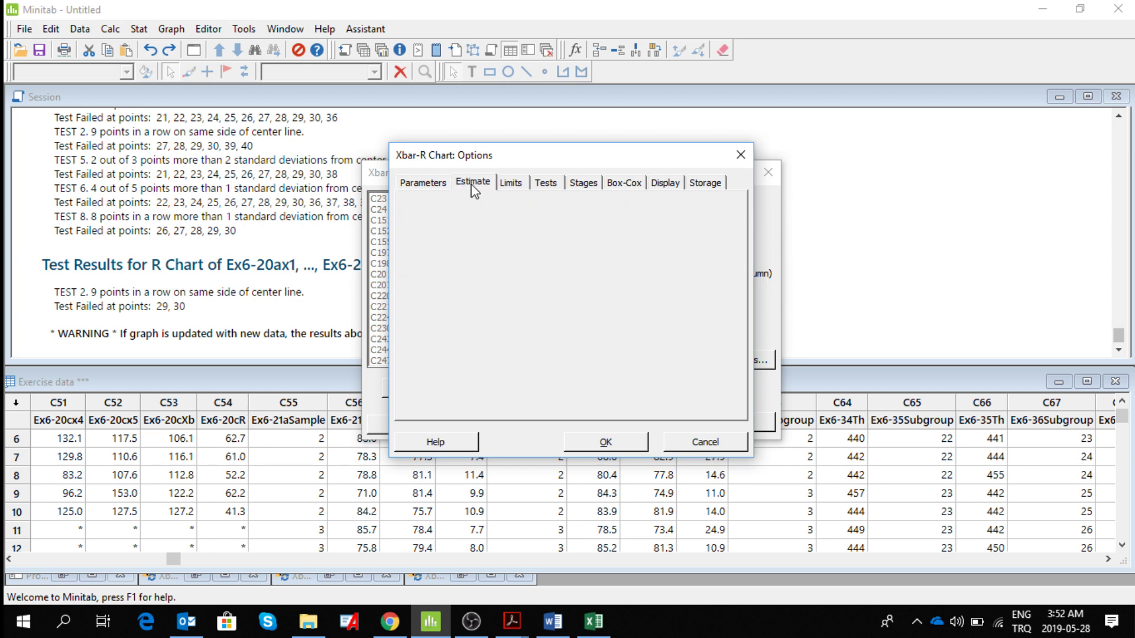
click(443, 227)
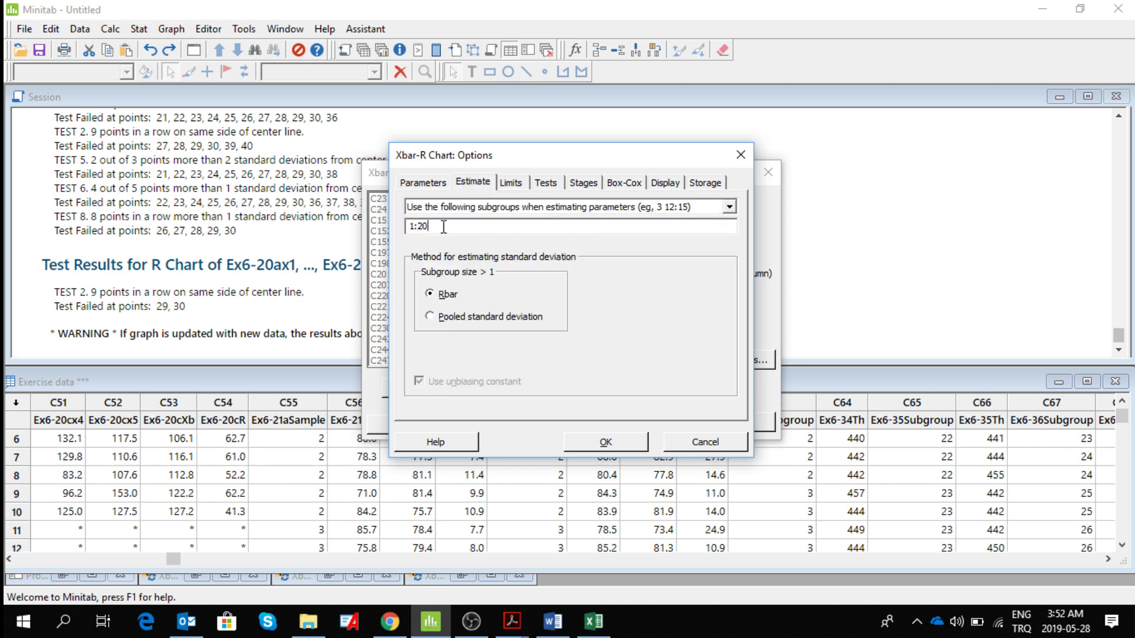
key(BackSpace)
key(BackSpace)
key(BackSpace)
key(BackSpace)
Check the Xbar-R control limit options and set the chart to perform all tests for special causes.
click(510, 183)
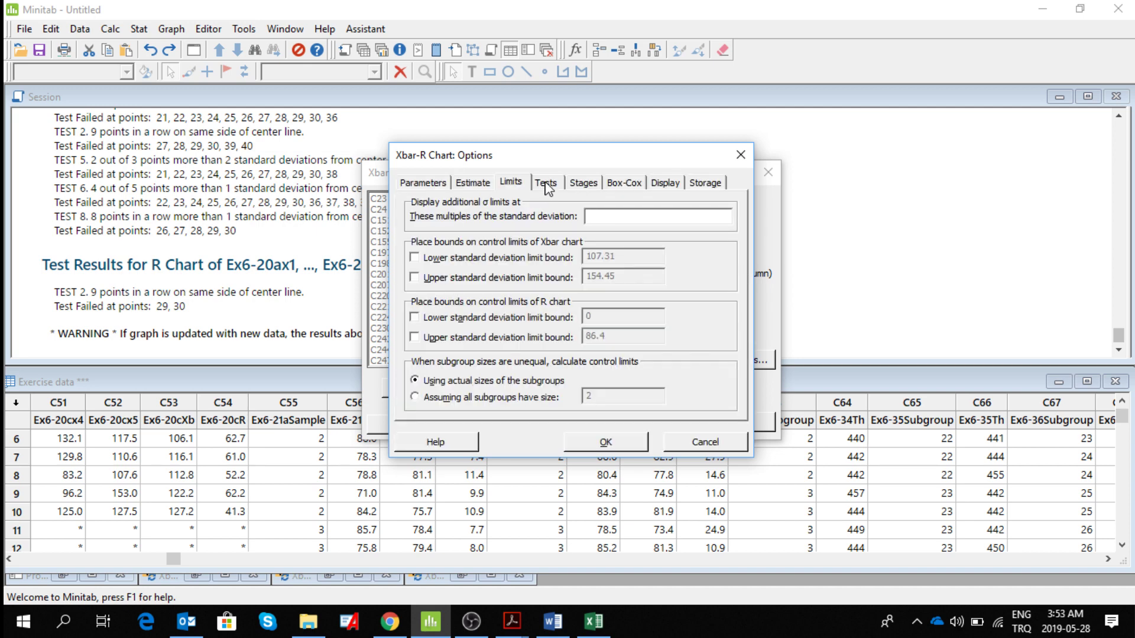
click(546, 184)
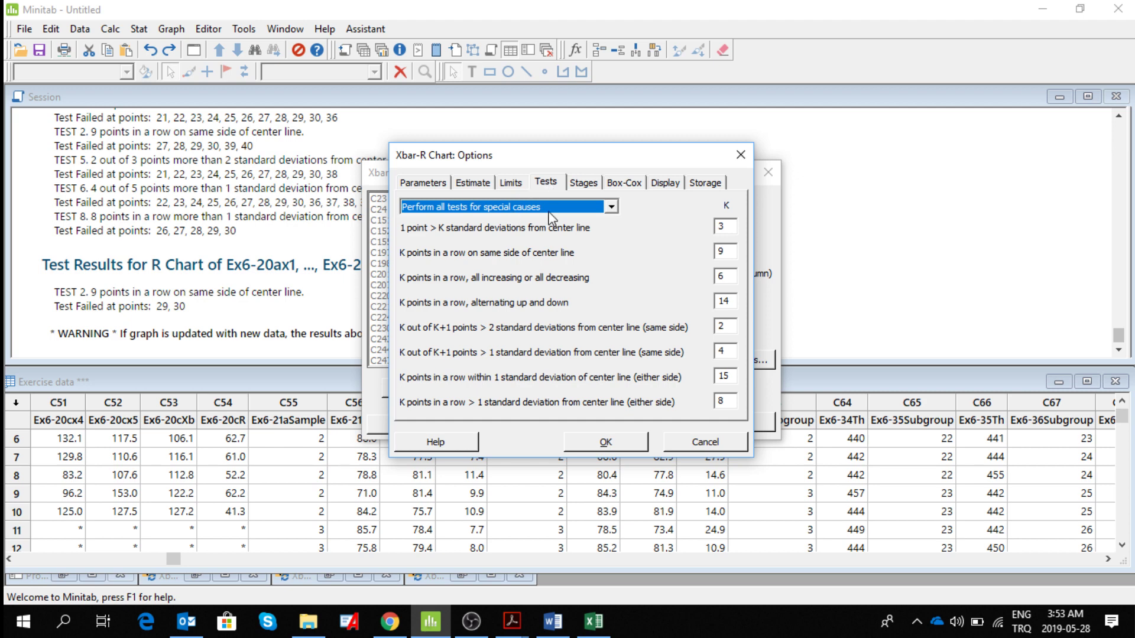
click(612, 207)
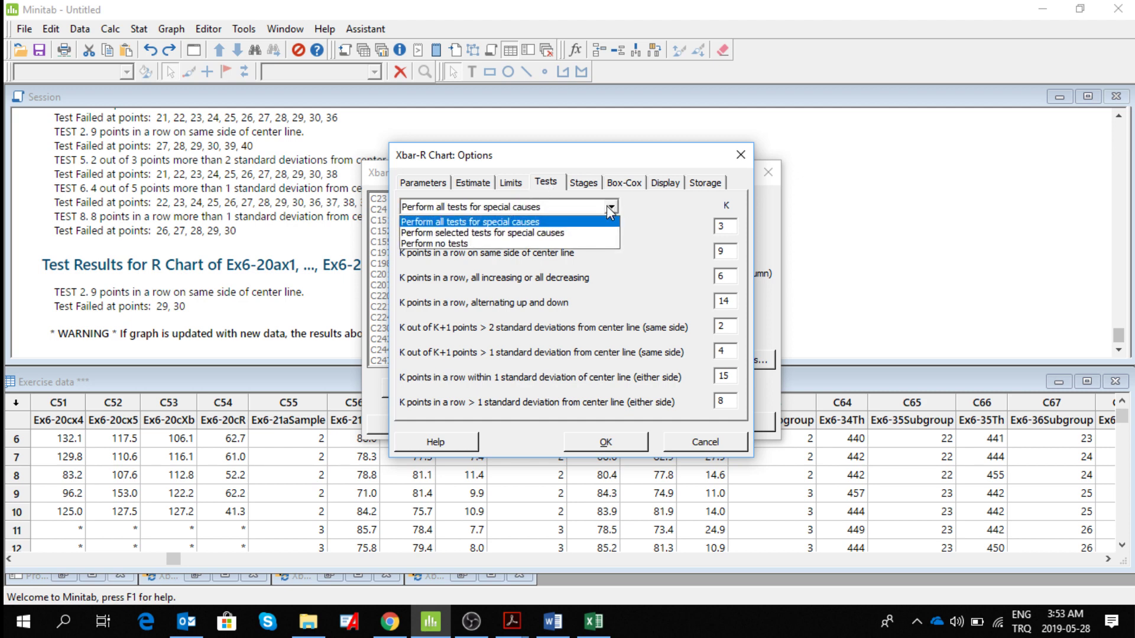
click(572, 223)
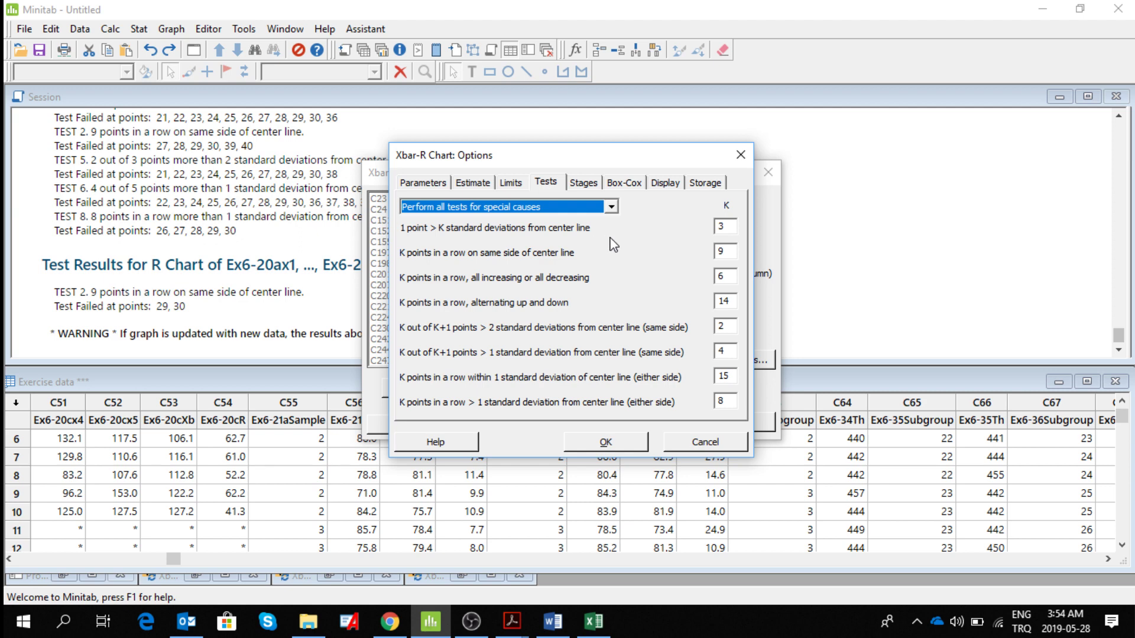
Check the stages, Box-Cox, display and storage settings of the Xbar-R options and accept the options.
click(584, 184)
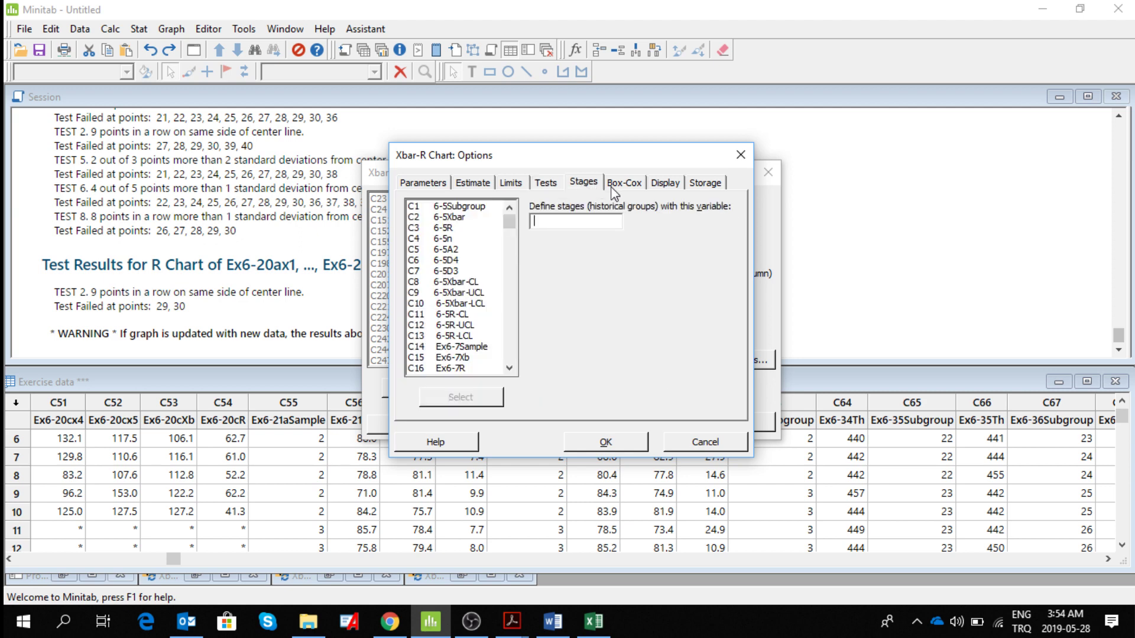
click(626, 184)
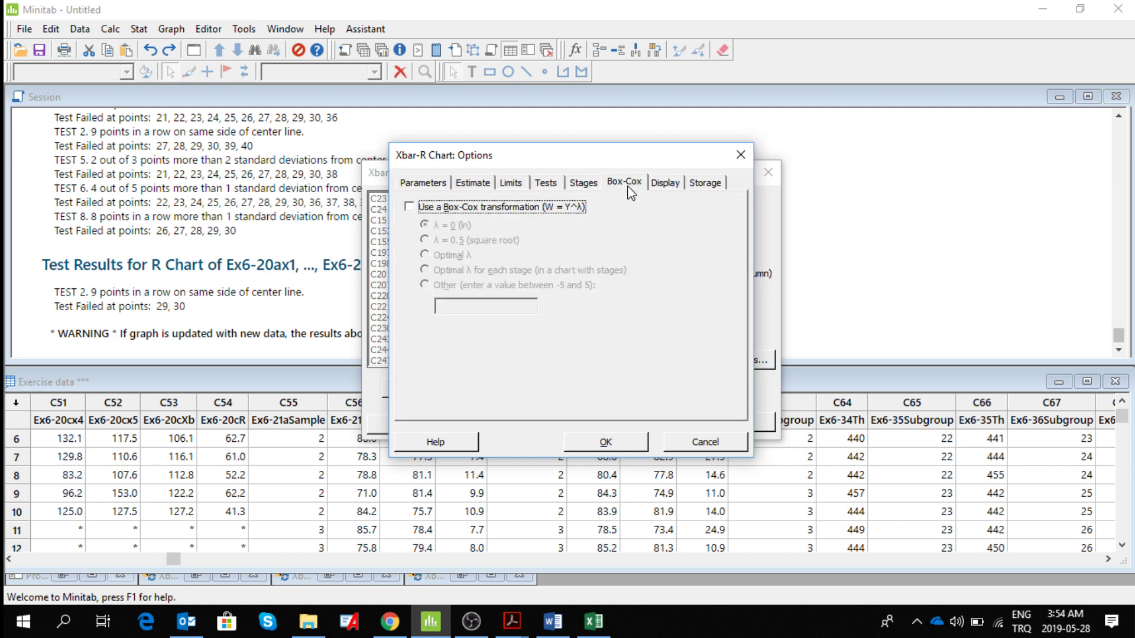
click(665, 184)
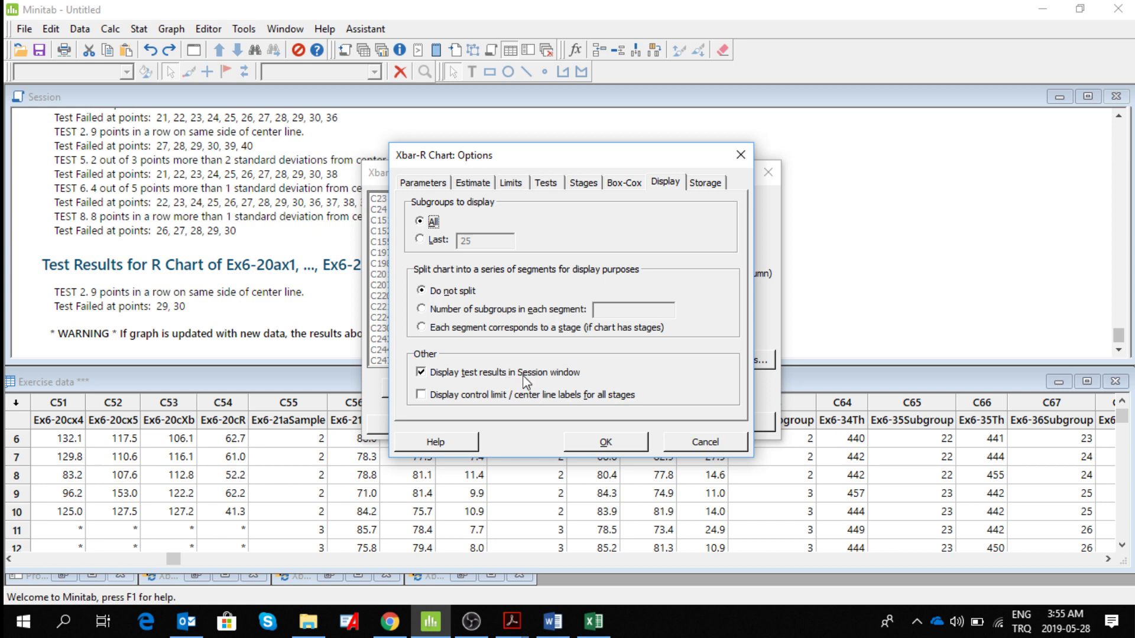
click(707, 185)
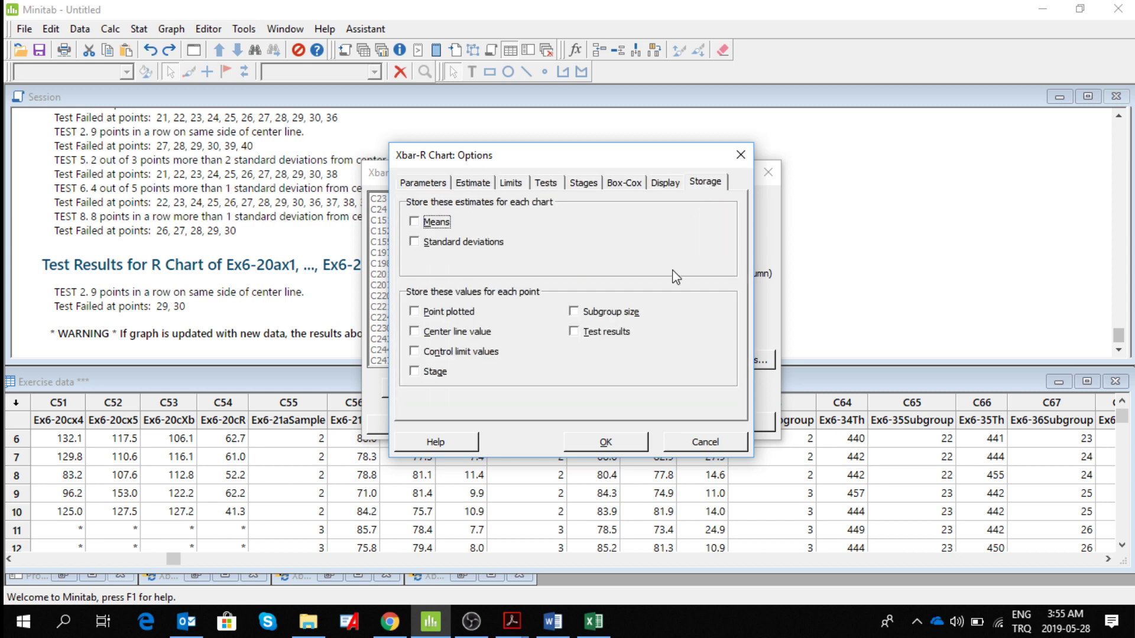
click(611, 444)
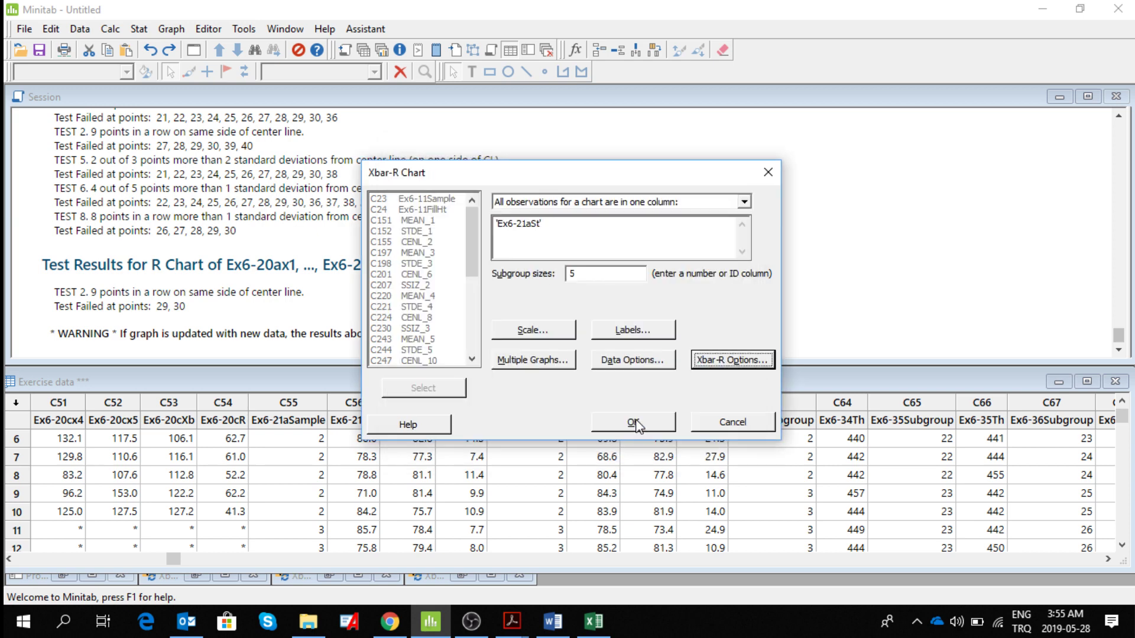
Generate the Xbar-R chart of Ex6-21aSt and maximize its graph window.
click(634, 422)
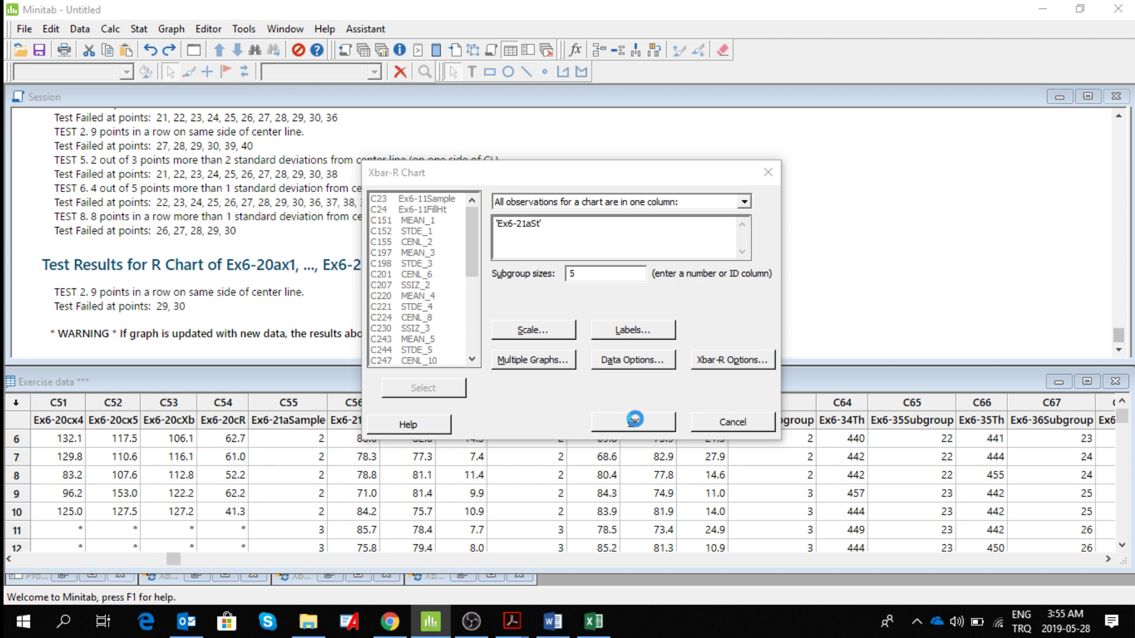
click(634, 419)
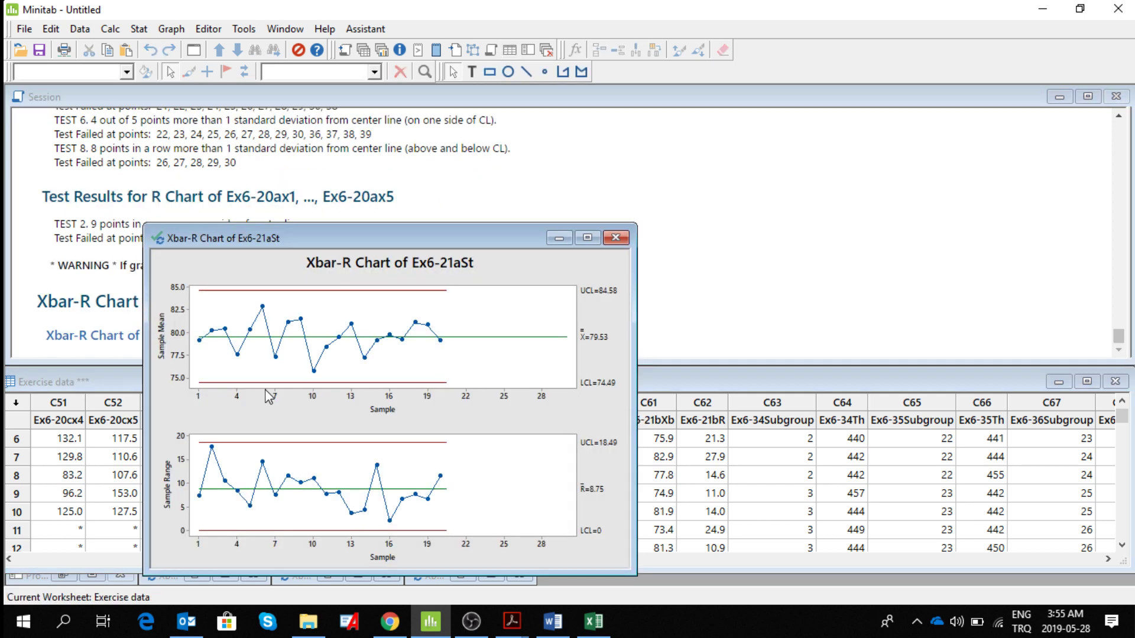
click(587, 237)
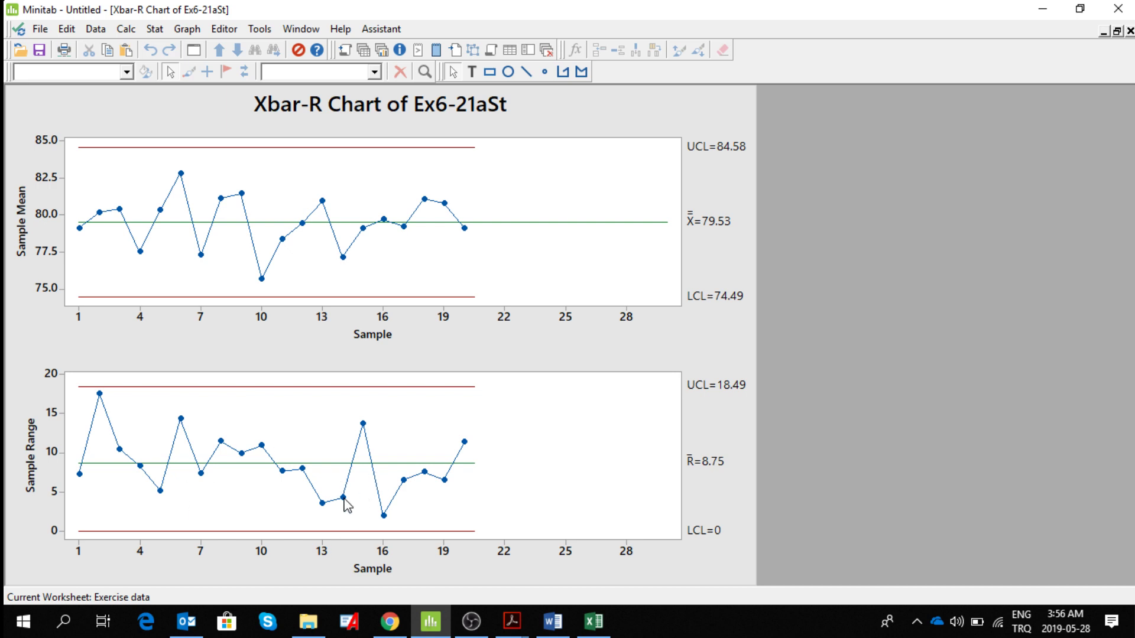
Add the title "Charts for the first 20 samples" to the Xbar-R chart.
mouse_move(344, 500)
right_click(662, 117)
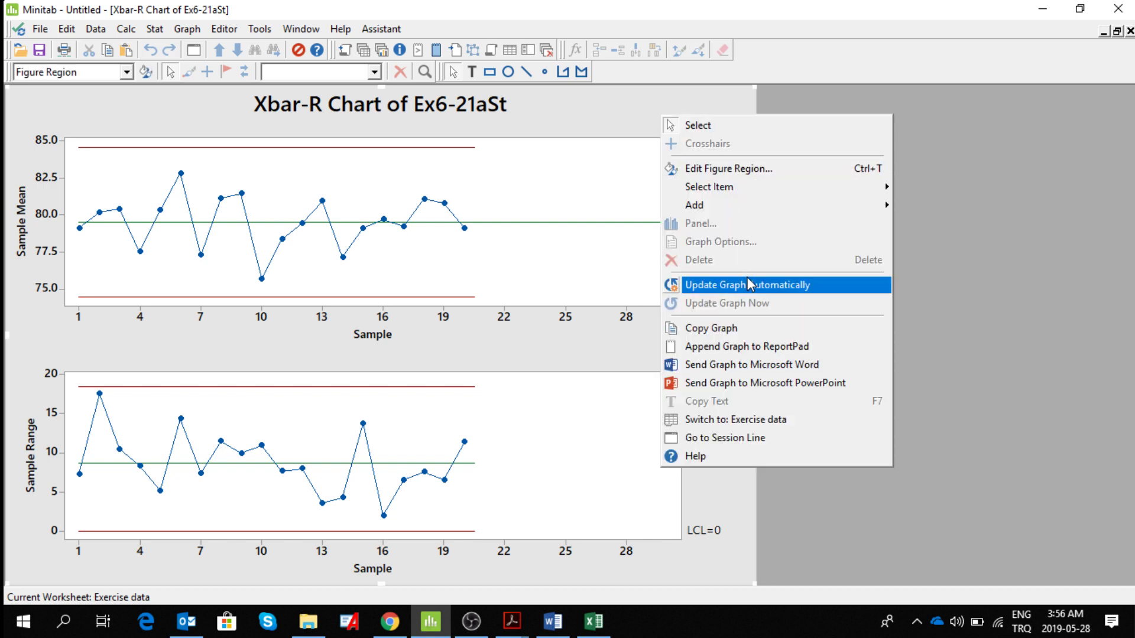
mouse_move(736, 203)
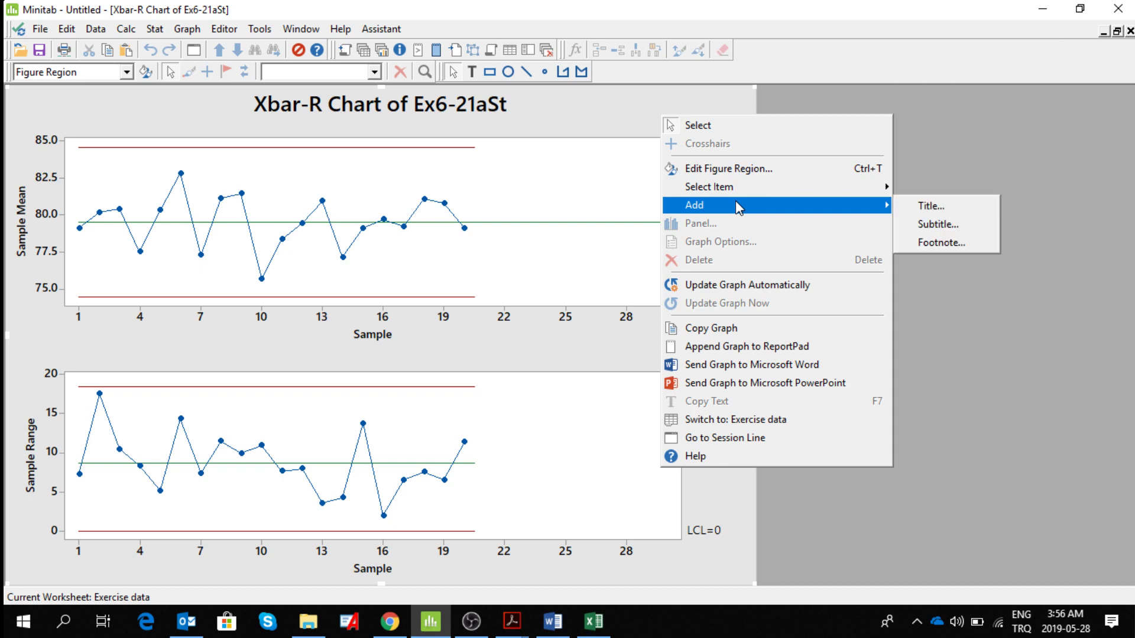
click(906, 210)
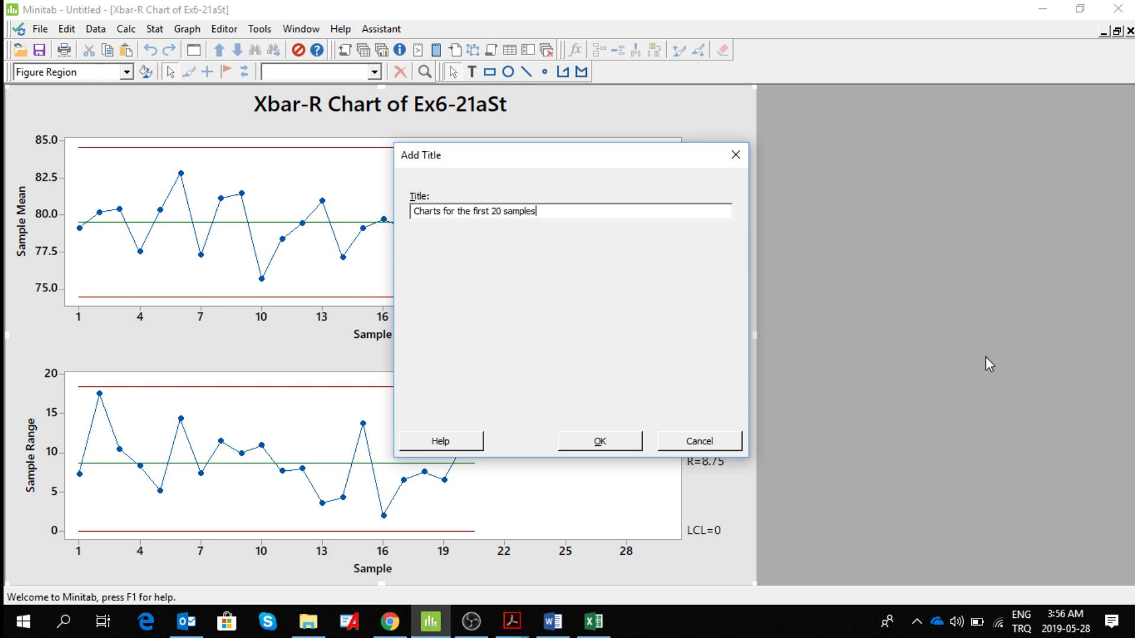
click(600, 442)
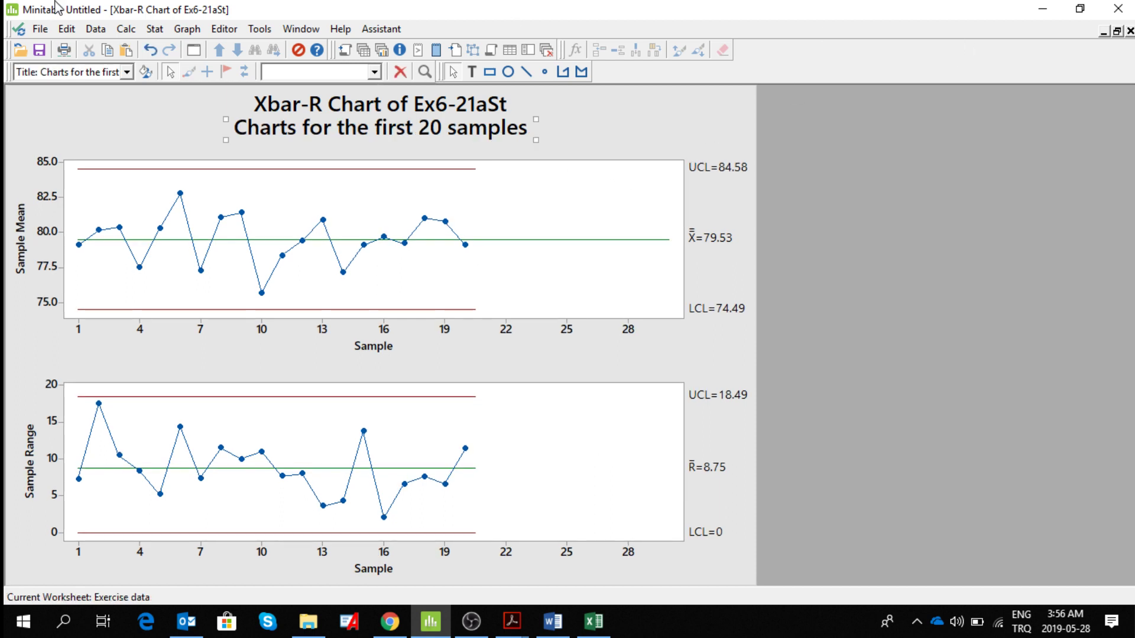
Dismiss the project save dialog without saving and minimize the Xbar-R chart window.
click(44, 52)
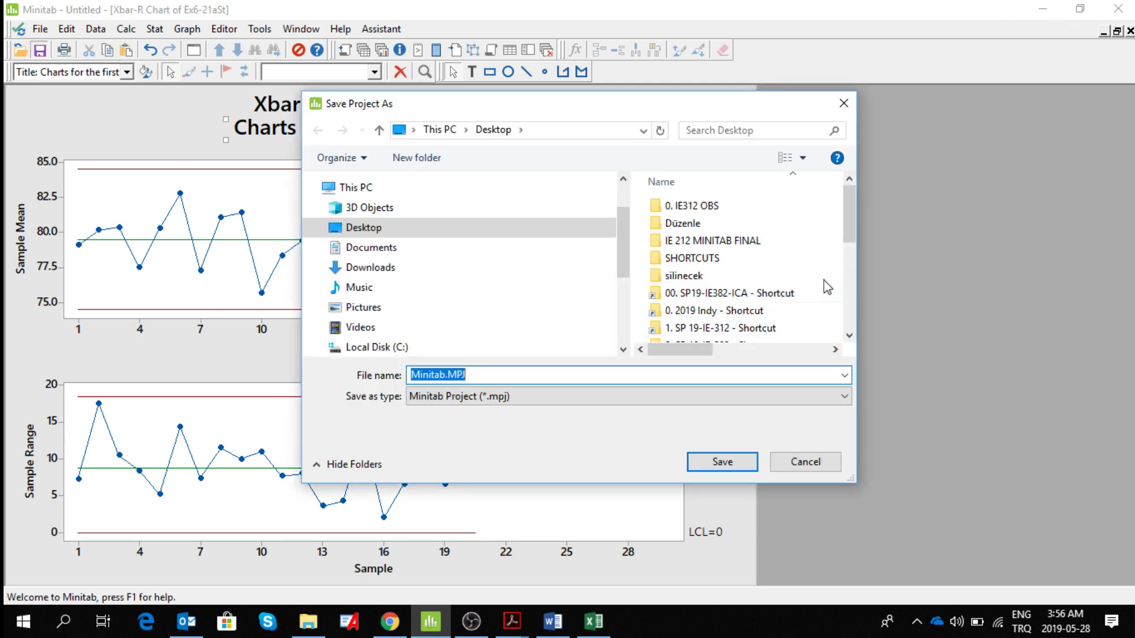
click(806, 463)
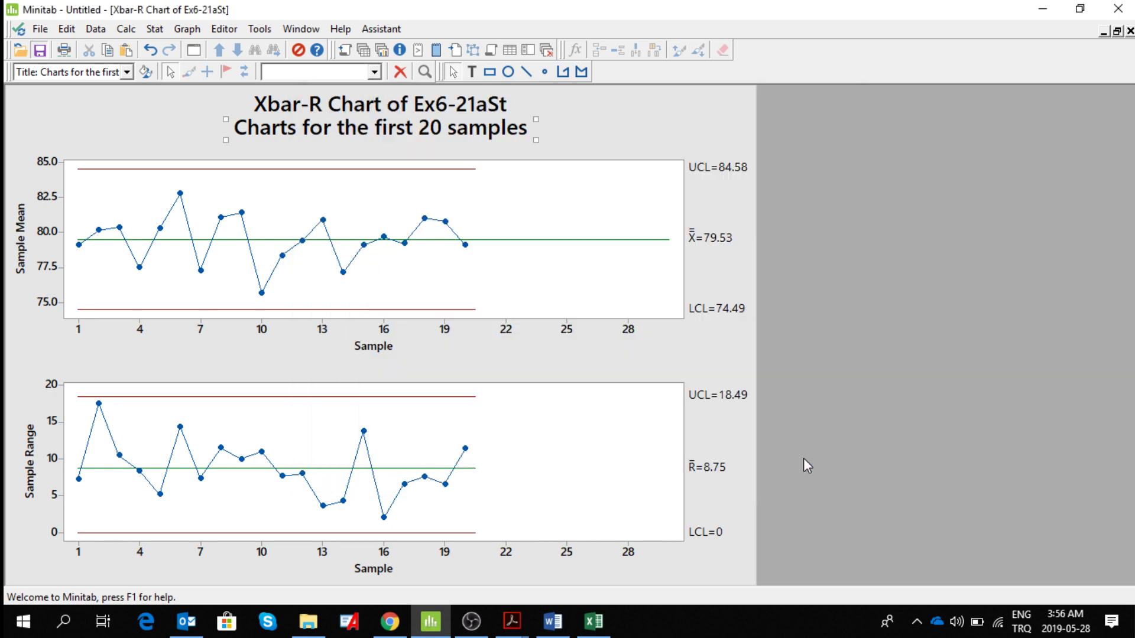
click(1104, 32)
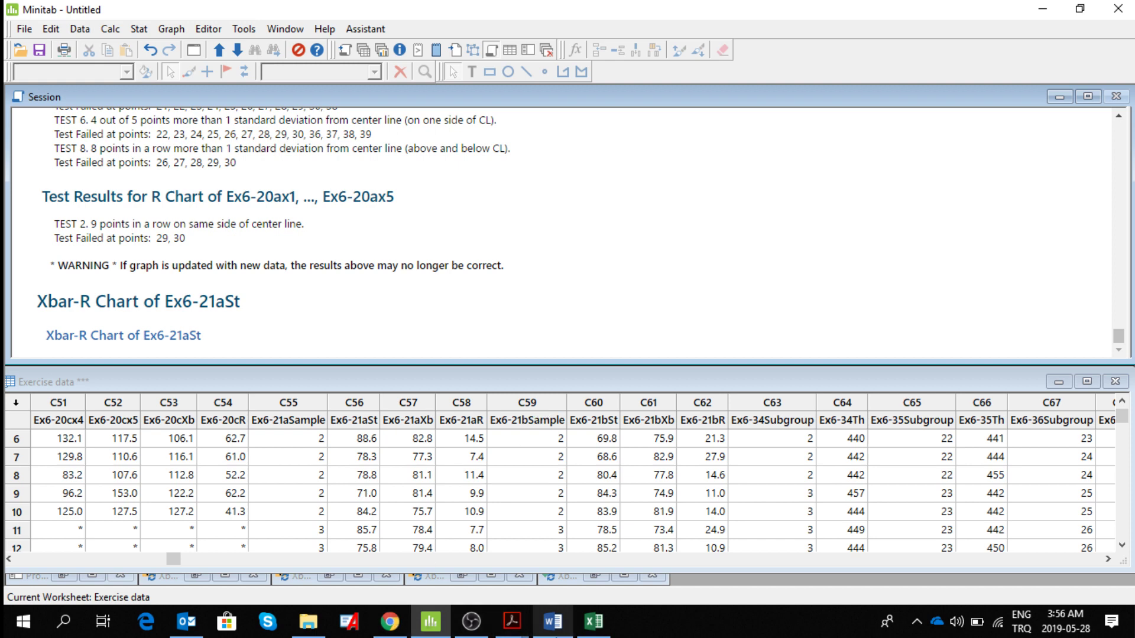
Switch to ch06.pdf in Acrobat and compare the chart with the printed solution and conclusion for exercise 6.21(a).
mouse_move(512, 624)
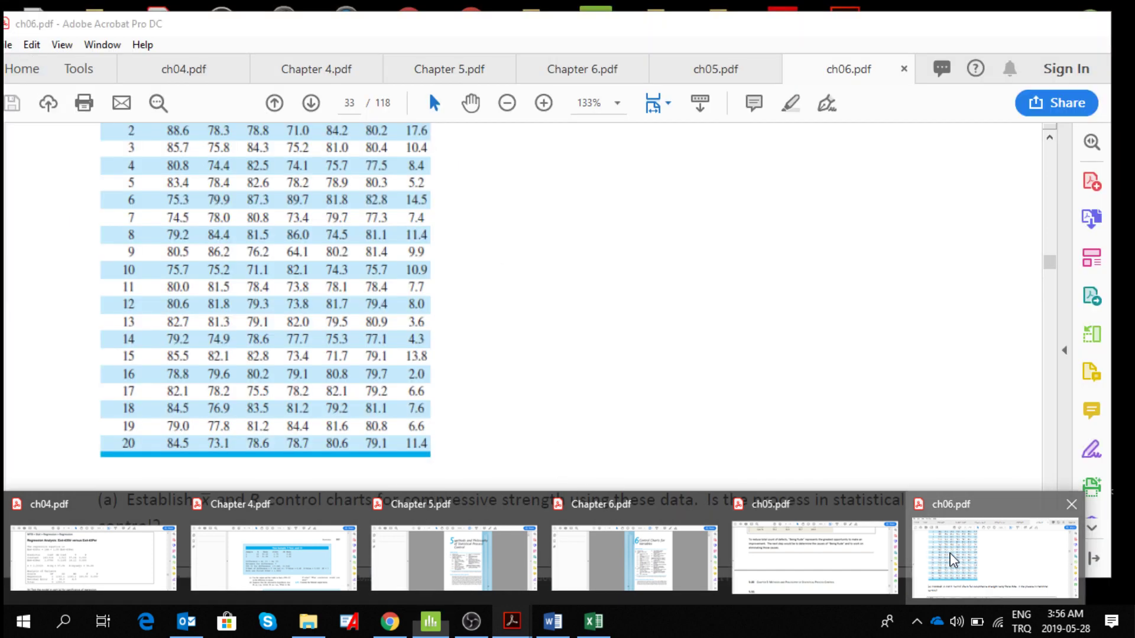
click(953, 559)
scroll(1046, 572, down, 10)
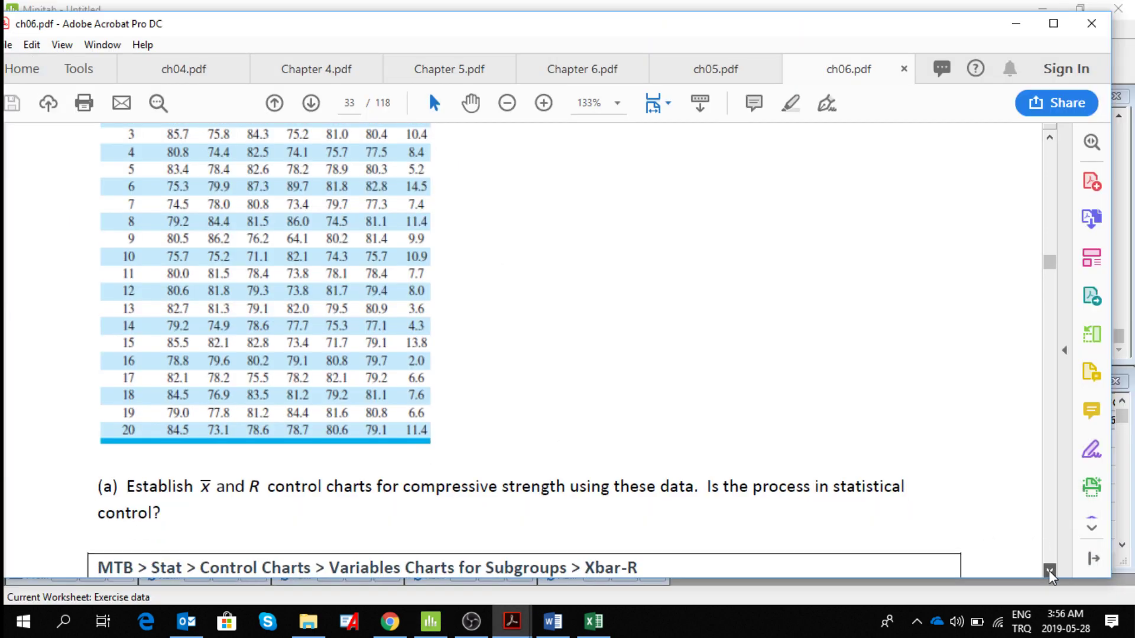
scroll(1050, 576, down, 4)
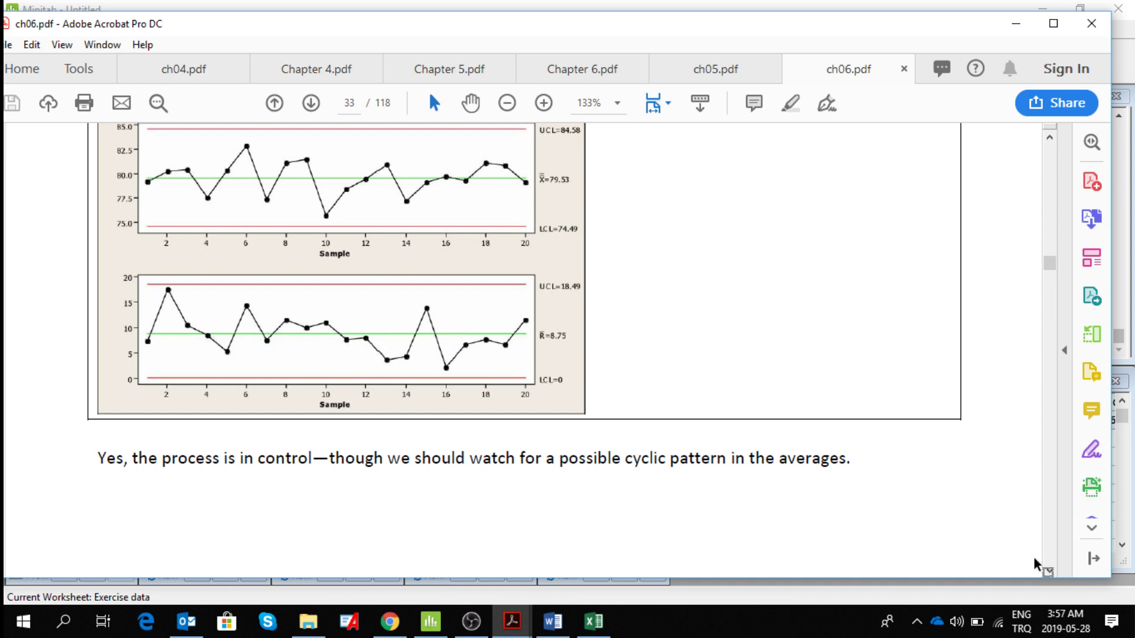
click(1047, 572)
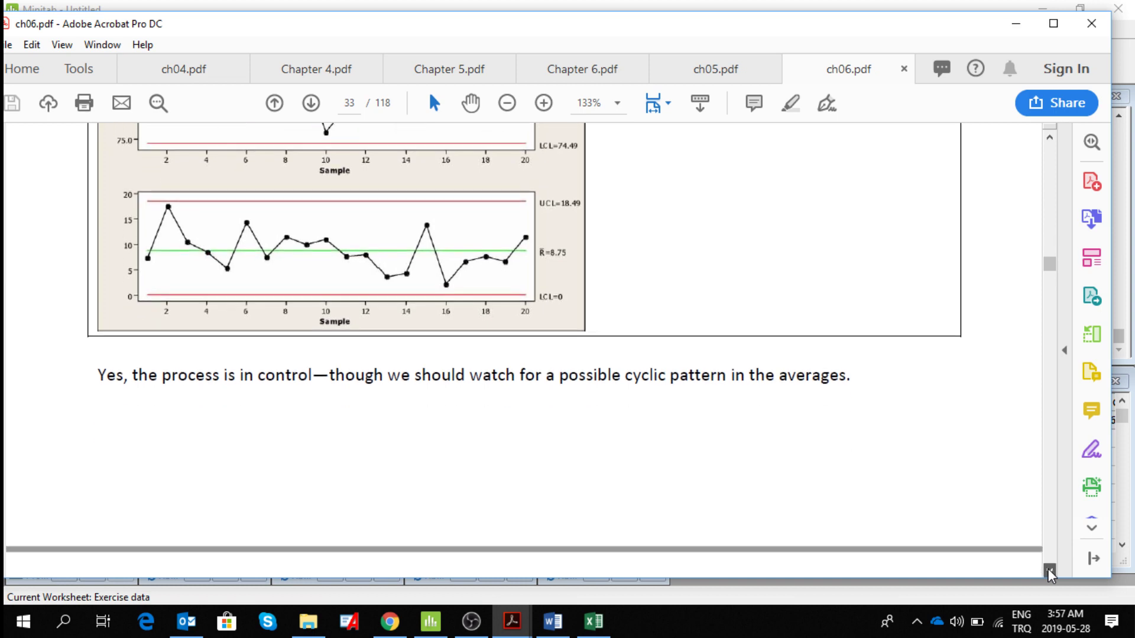
Read the exercise 6.21(b) instructions and the new subgroup data in Table 6E.13.
drag(1048, 572, 1047, 572)
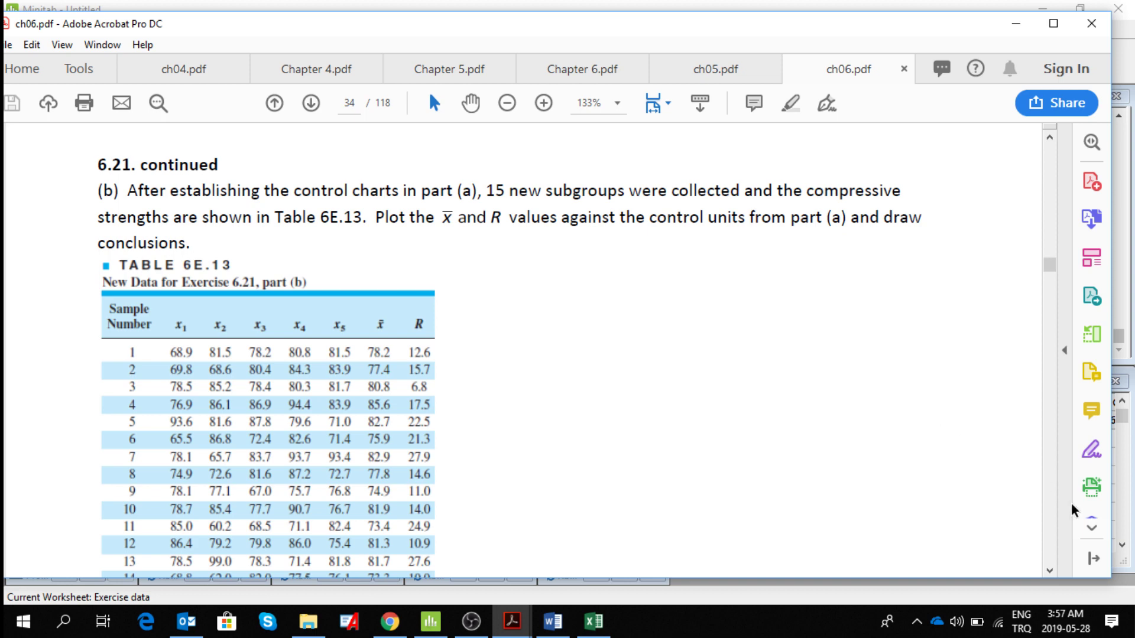
click(1050, 570)
click(1050, 571)
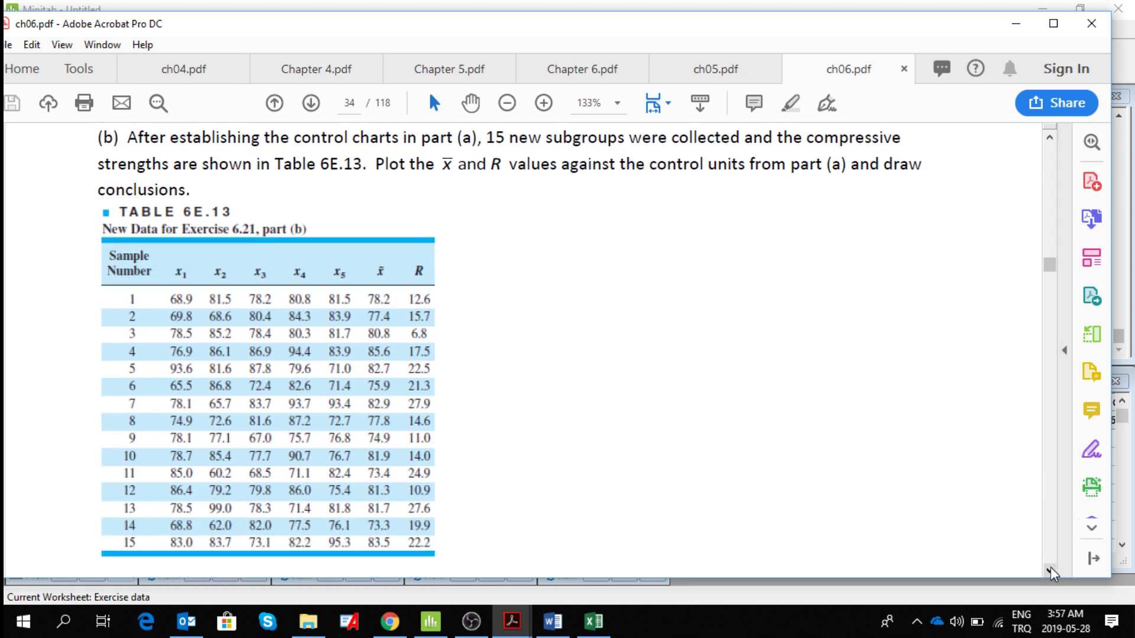
click(1050, 570)
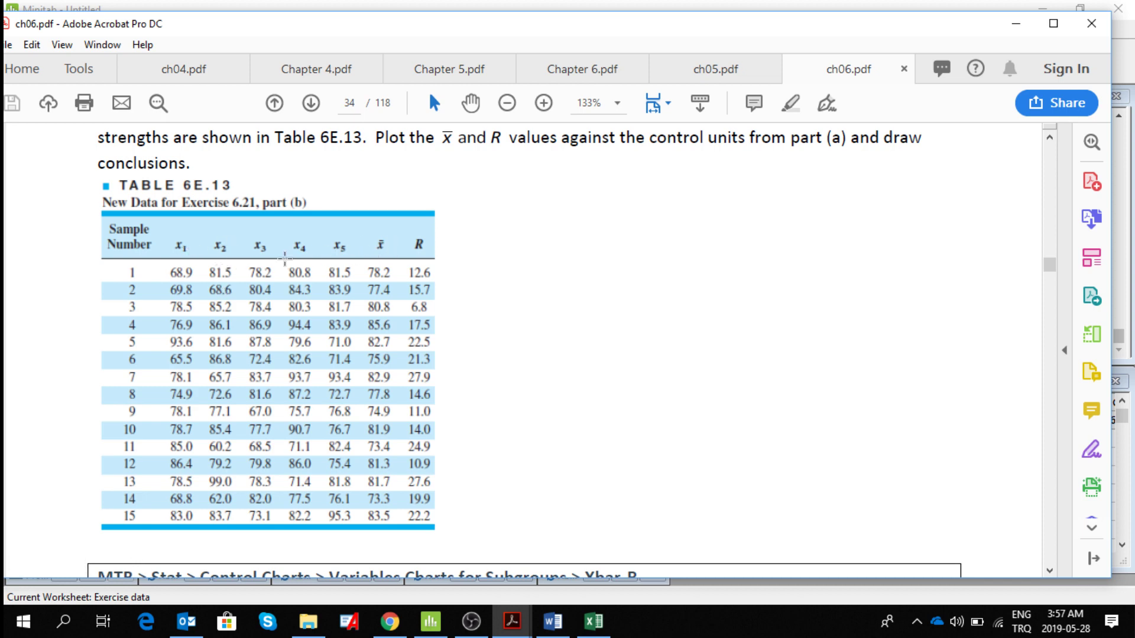
click(1049, 570)
drag(1051, 571, 1051, 571)
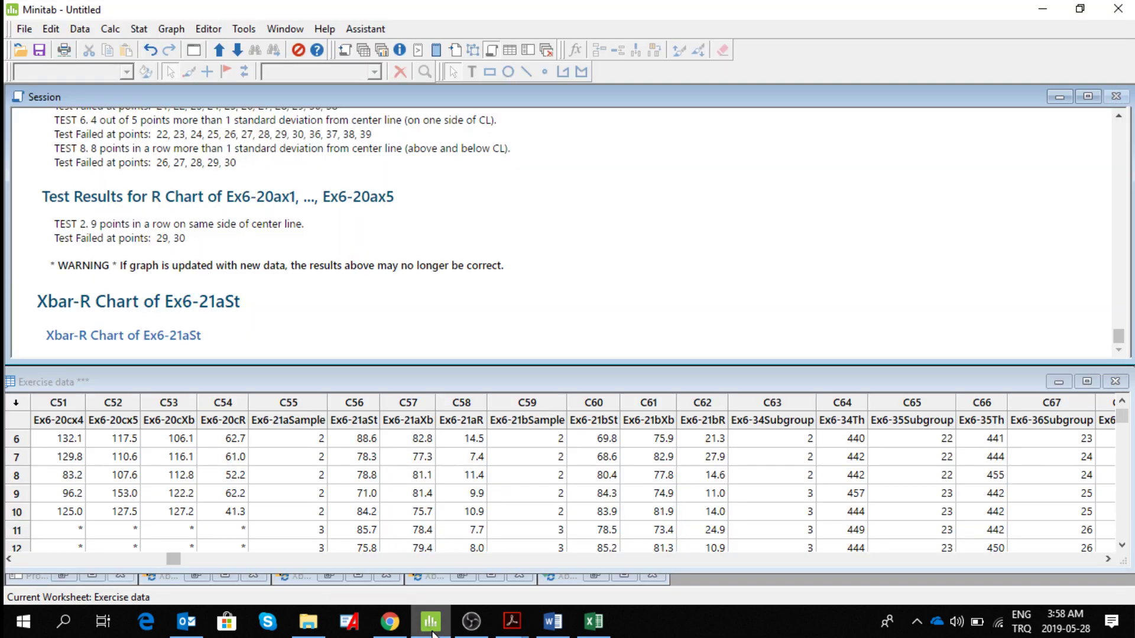
Switch back to Minitab and copy the exercise 6.21(b) data columns C59 to C62.
click(430, 621)
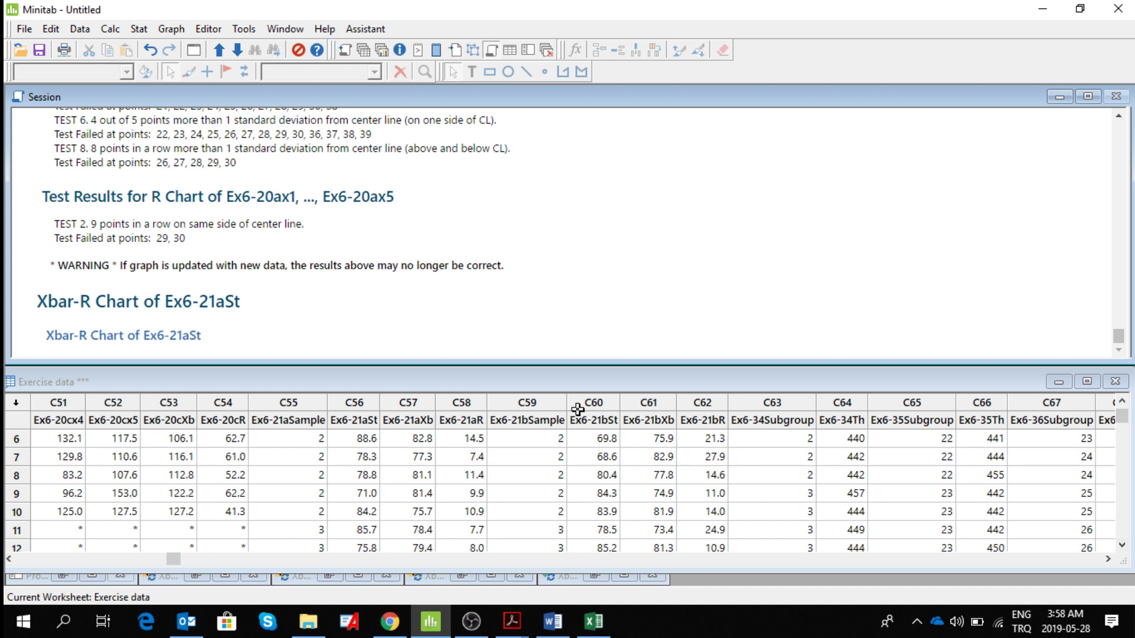
click(535, 400)
drag(536, 400, 696, 402)
right_click(696, 402)
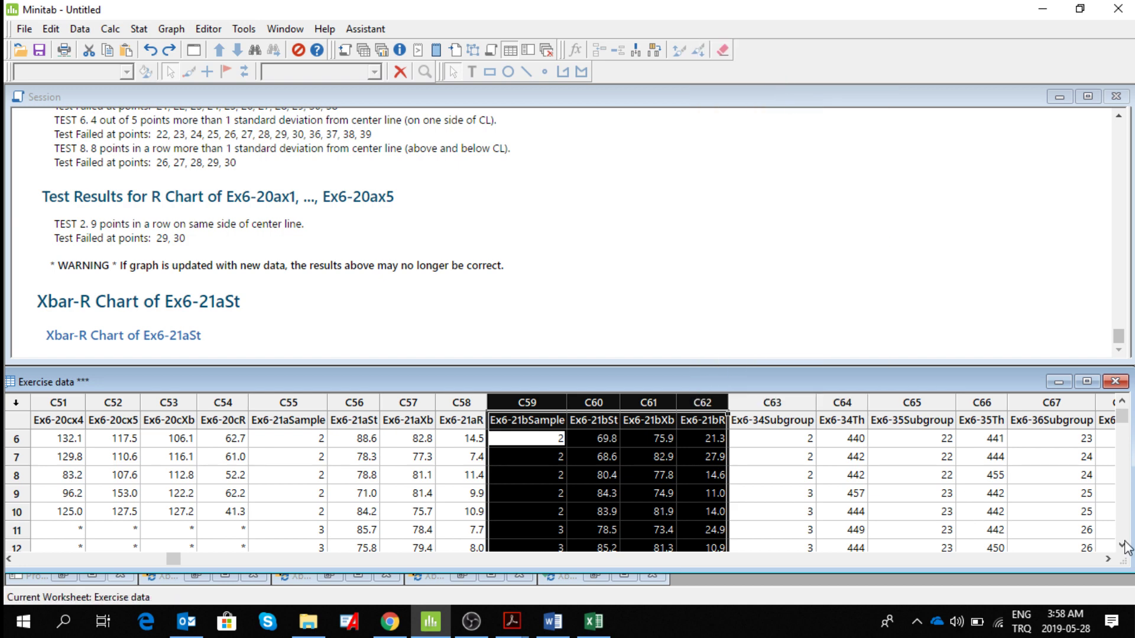
Paste the copied data below the part (a) data, starting at row 101 of C55 and replacing the active cell.
scroll(1117, 529, down, 4)
scroll(1122, 538, down, 2)
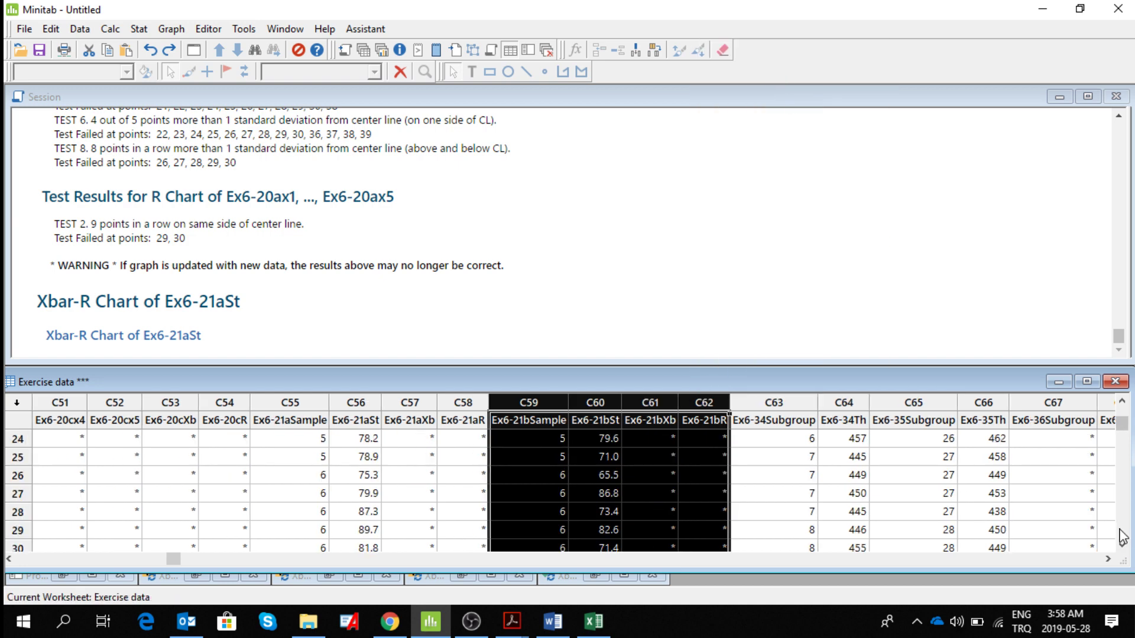
scroll(1123, 537, down, 6)
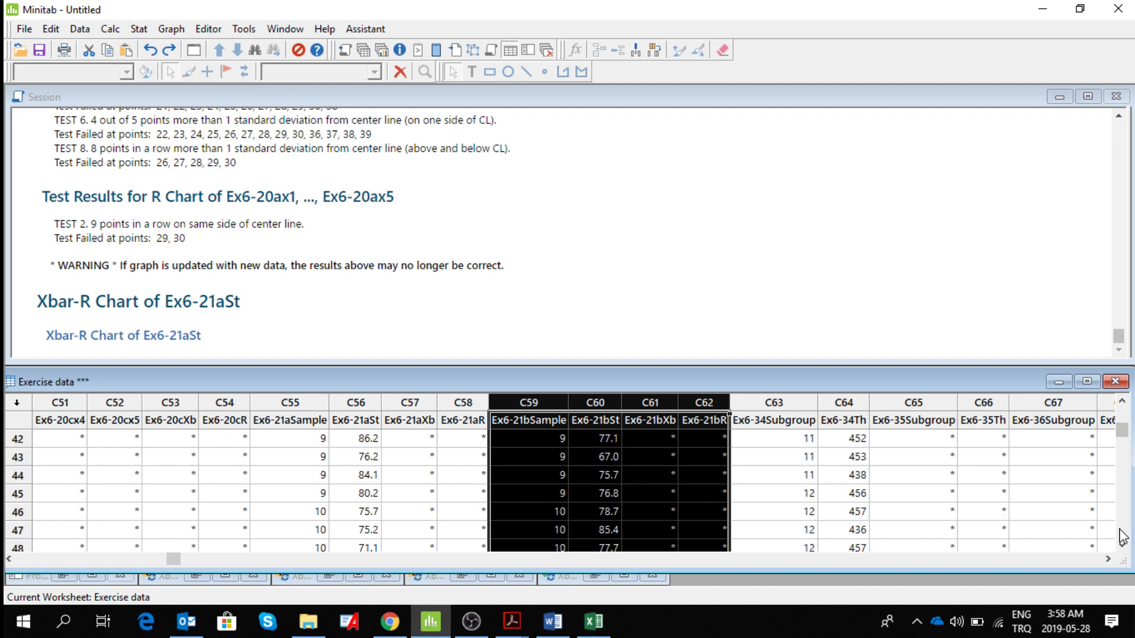
scroll(1123, 536, down, 8)
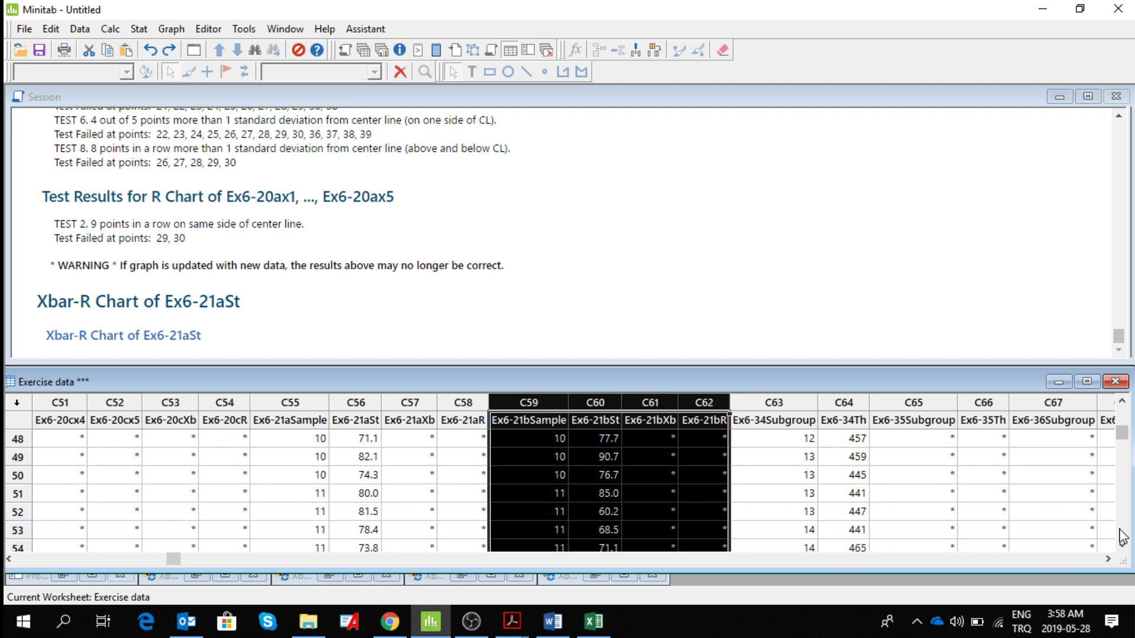
scroll(1122, 536, down, 12)
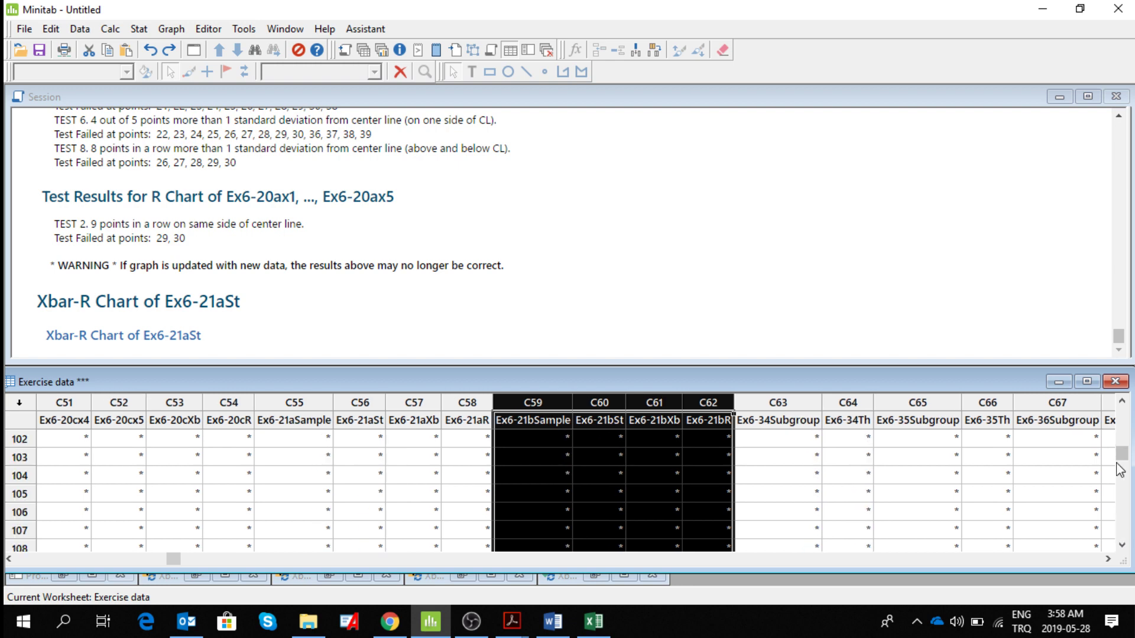
click(1122, 406)
click(1123, 406)
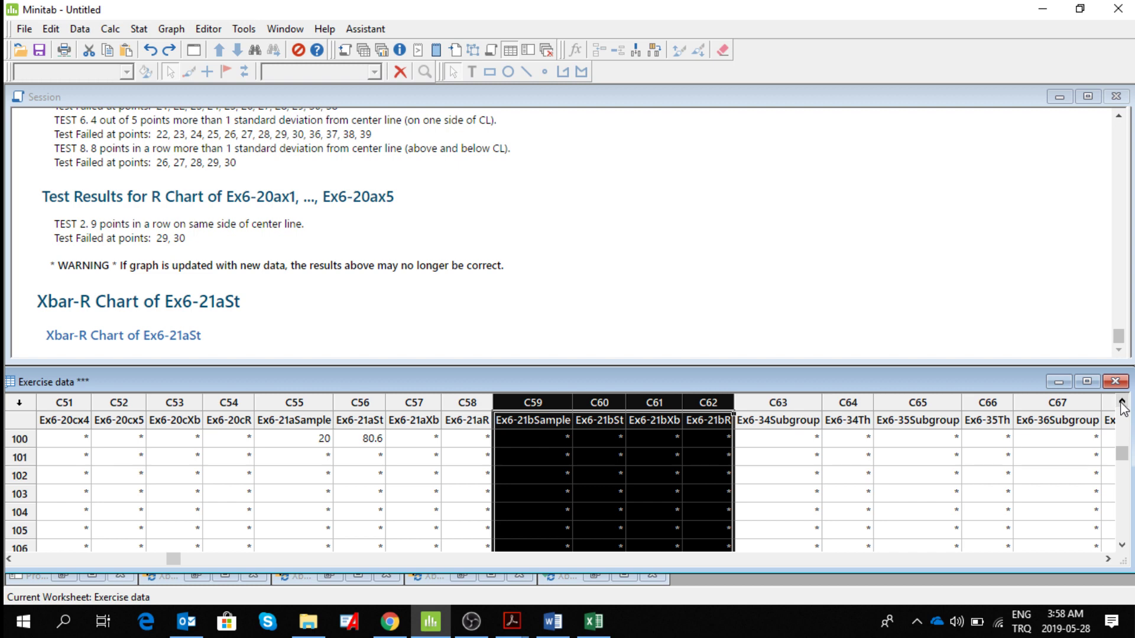
click(305, 459)
key(ctrl+v)
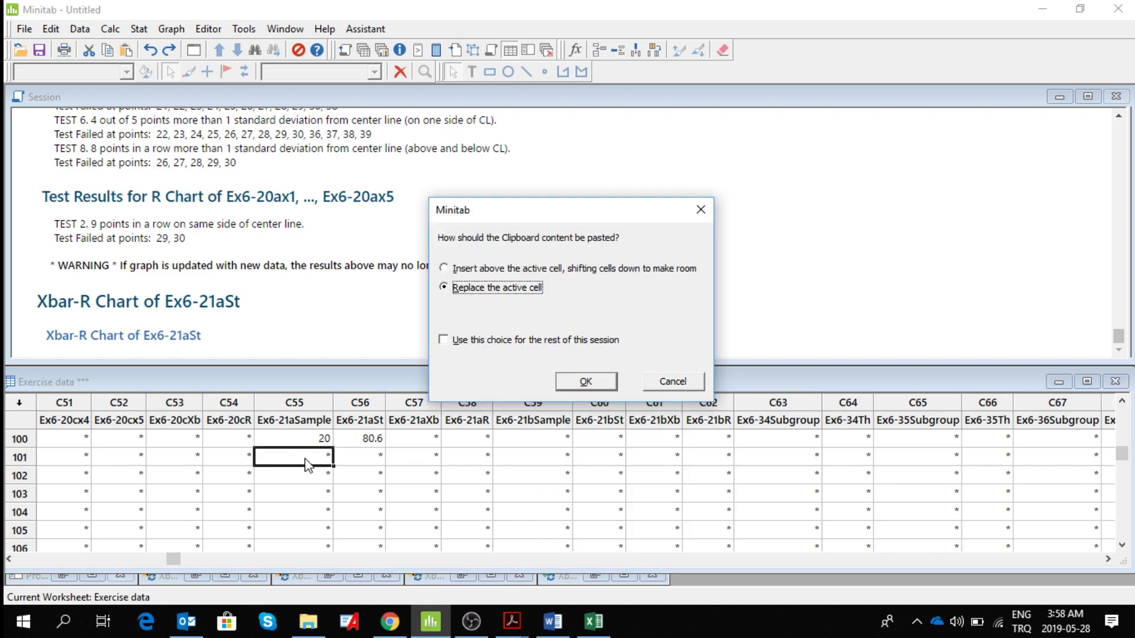
click(584, 381)
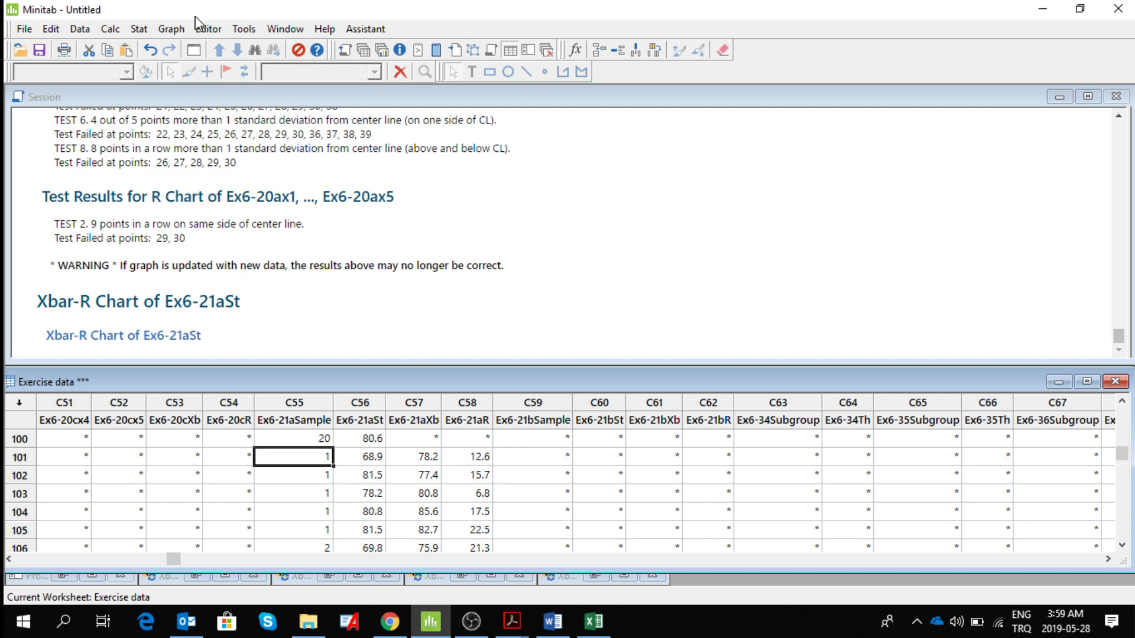
Start an Xbar-R chart of Ex6-21aSt with subgroup size 5 and open its options at the mean and standard deviation parameters.
click(136, 32)
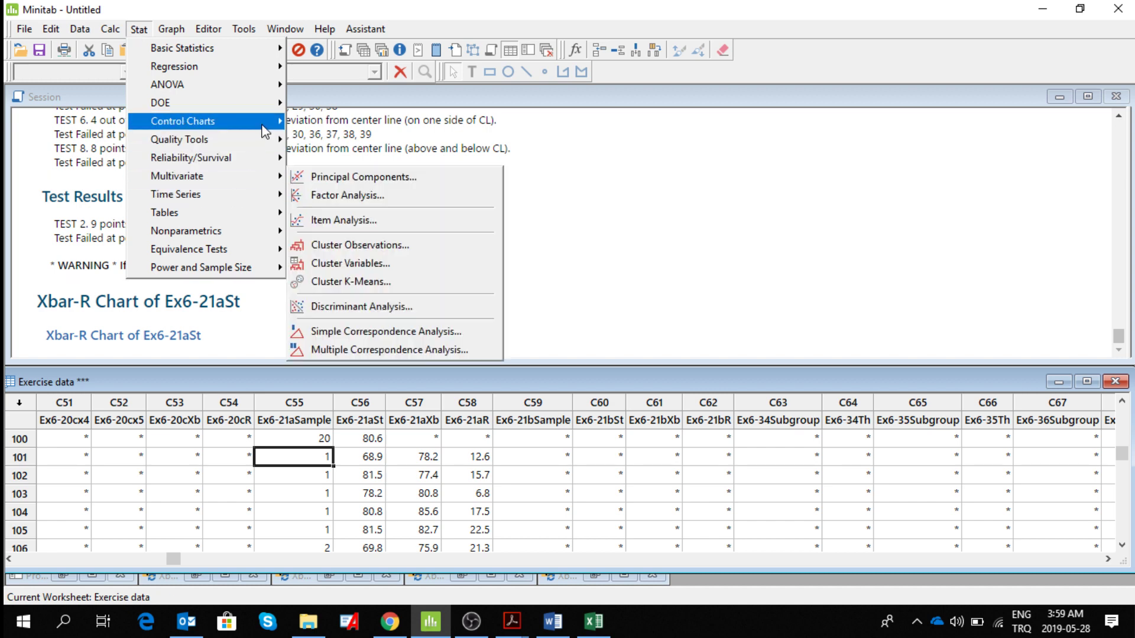
mouse_move(264, 132)
mouse_move(374, 149)
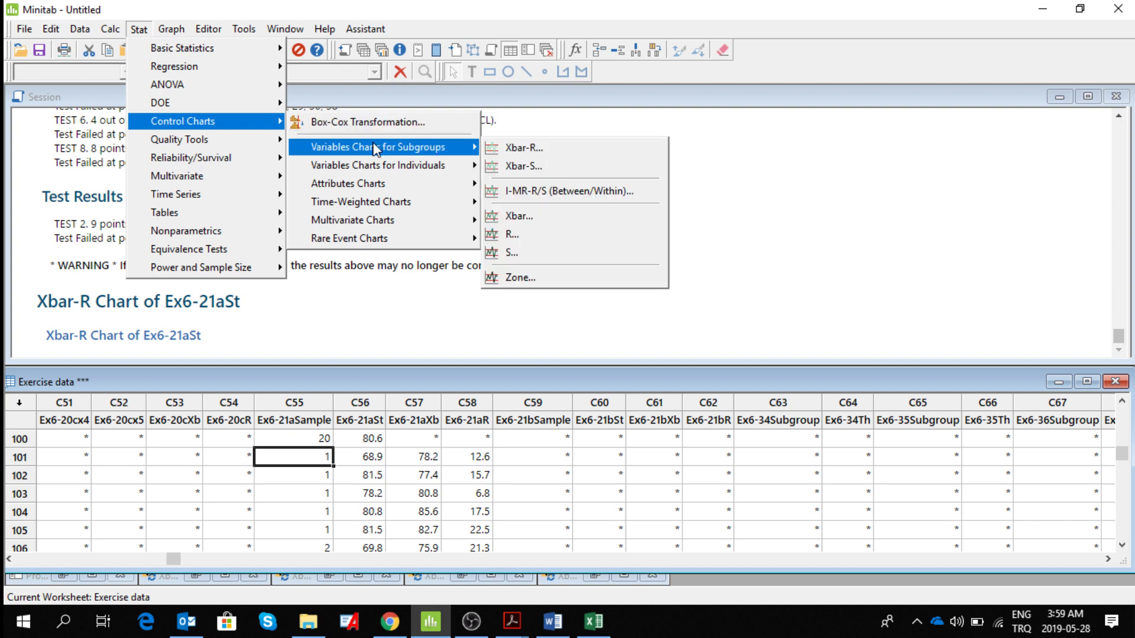
click(505, 157)
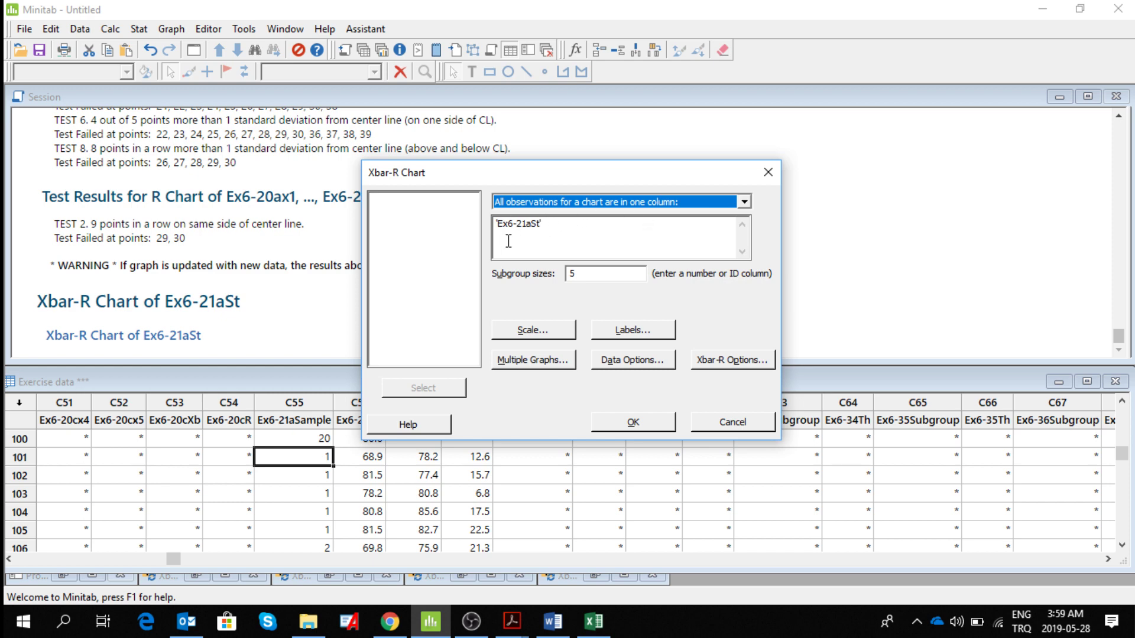
click(566, 224)
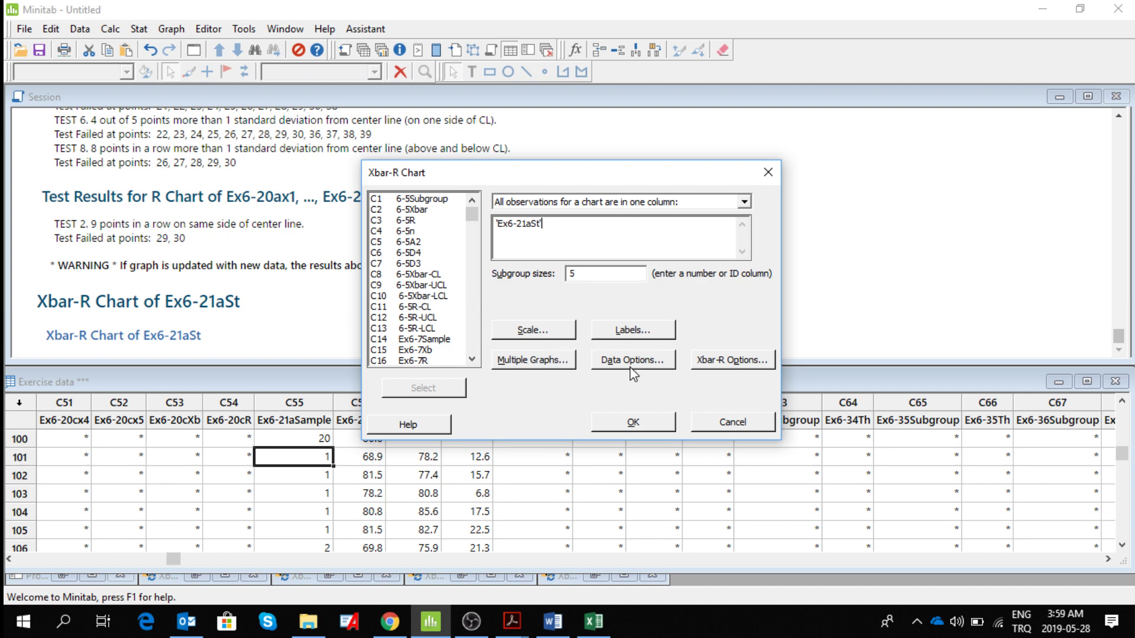
click(728, 361)
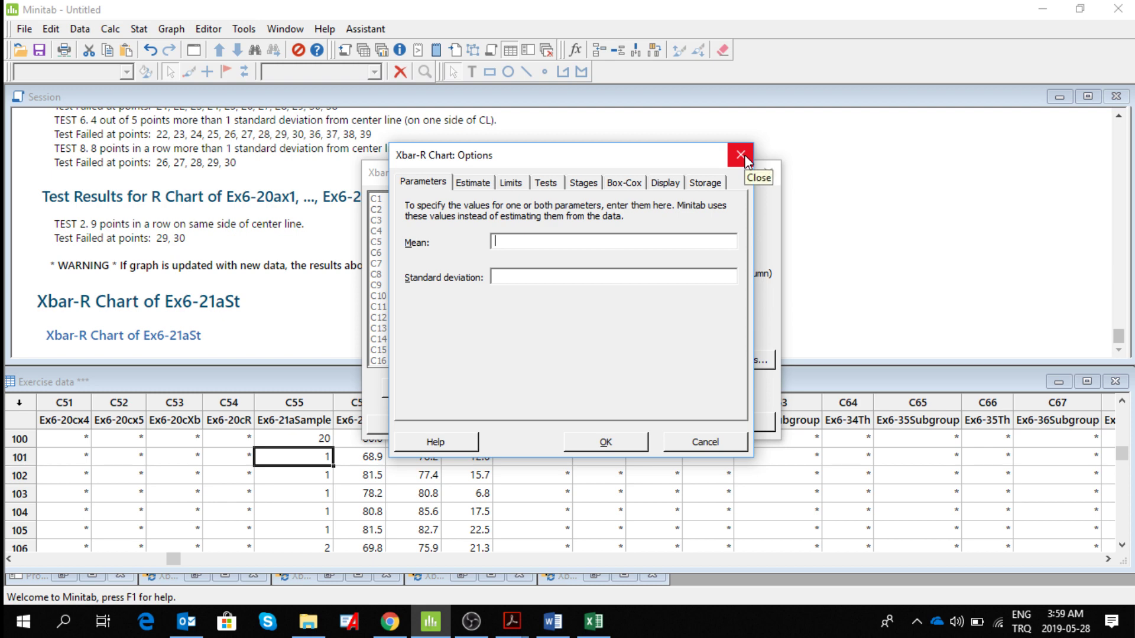
Switch to the Word document and add the line "Mean: 79.53" below the Xbar-R chart of Ex6-21aSt.
click(554, 621)
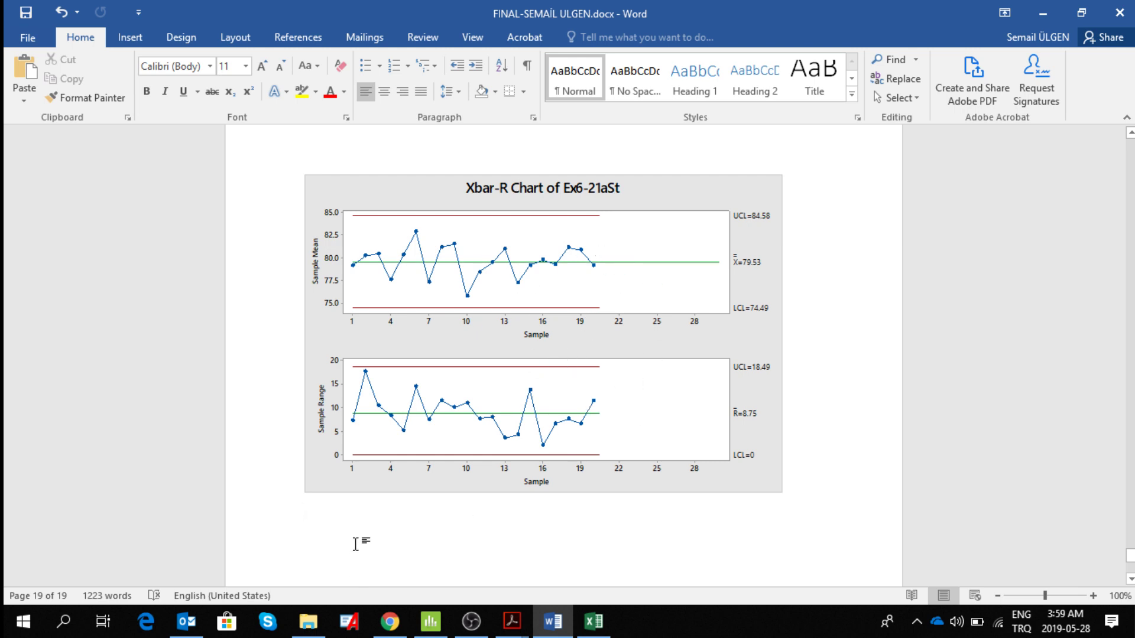
key(Return)
drag(369, 536, 481, 439)
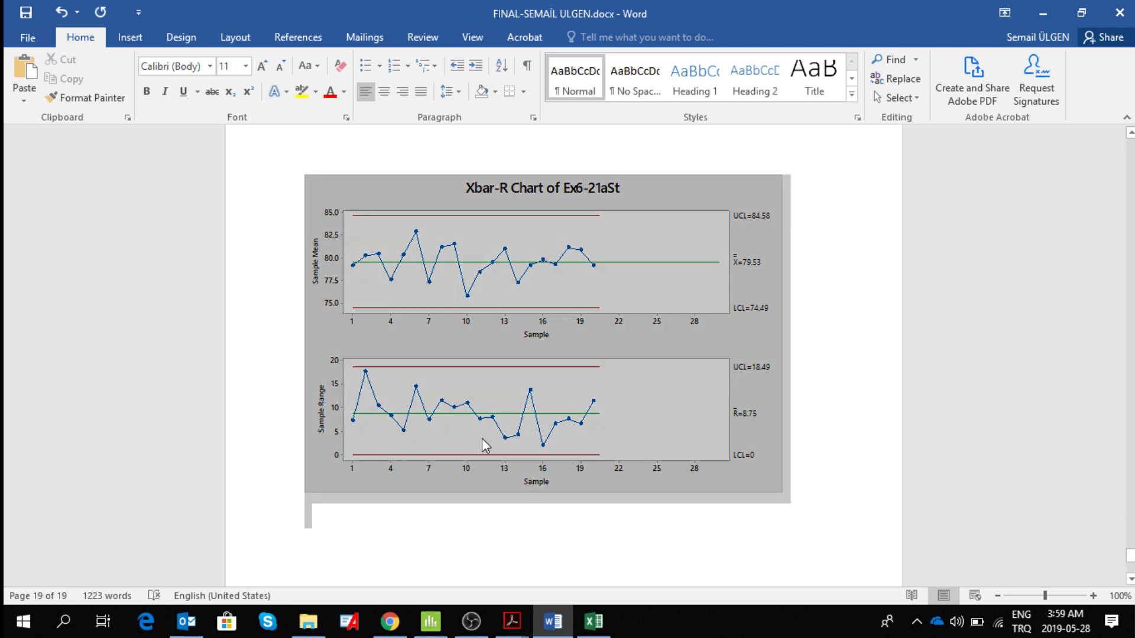
drag(435, 511, 403, 539)
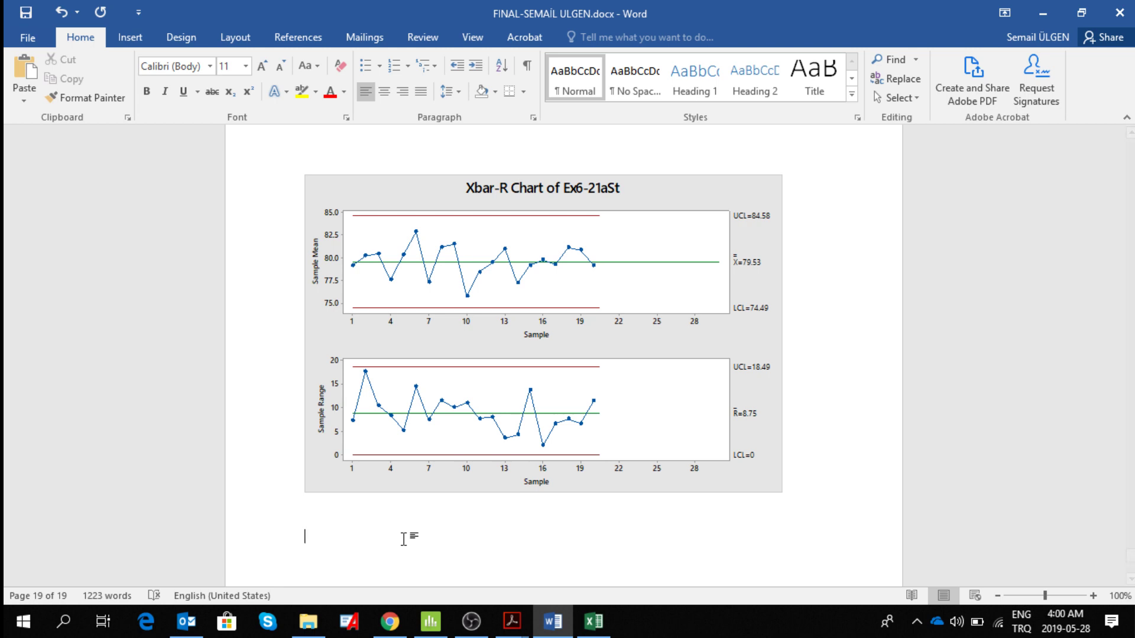
text(Mean: 79.53)
key(Return)
Add the line "Standard deviation: R bar/d2 = 8.75 / 2.326 = 3.7618" under the mean.
text(Standard d)
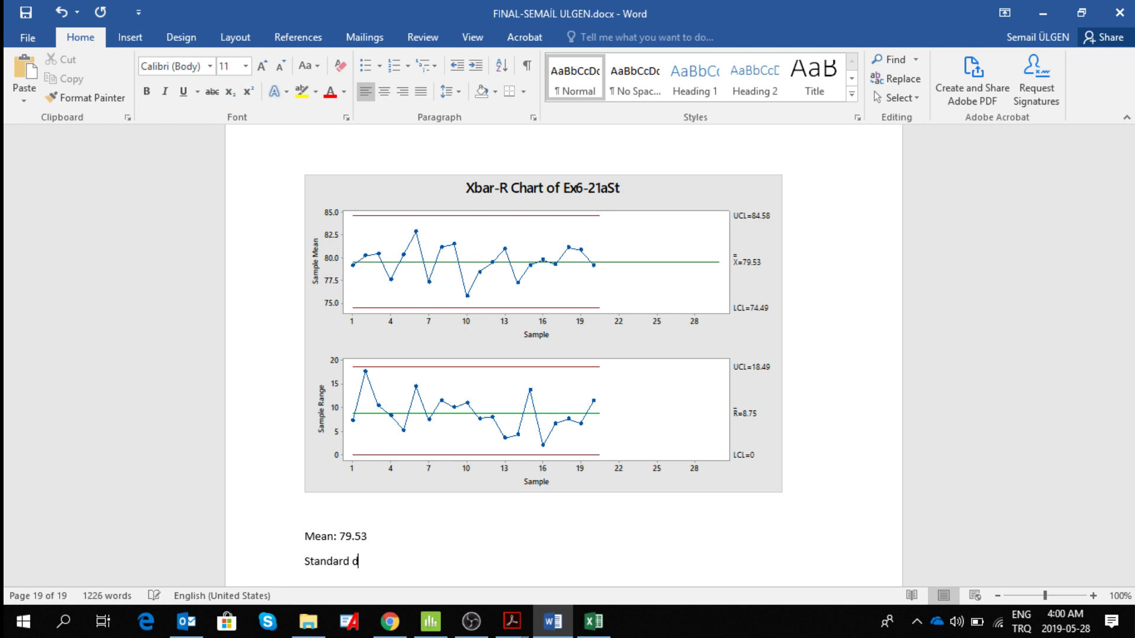
text(eviation:)
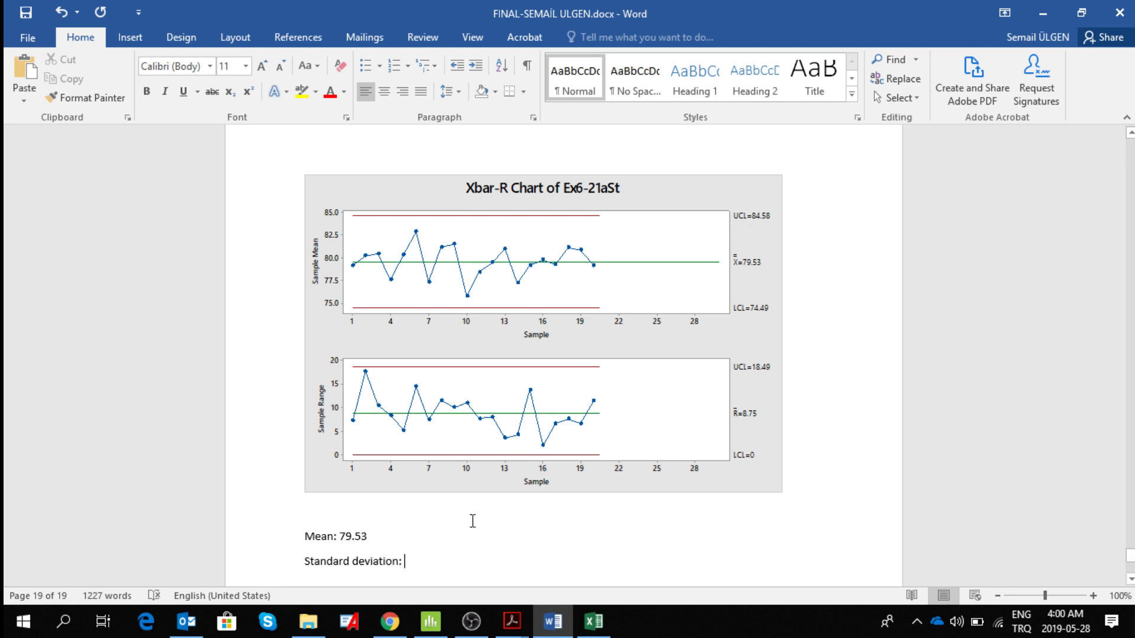
text( R bar/)
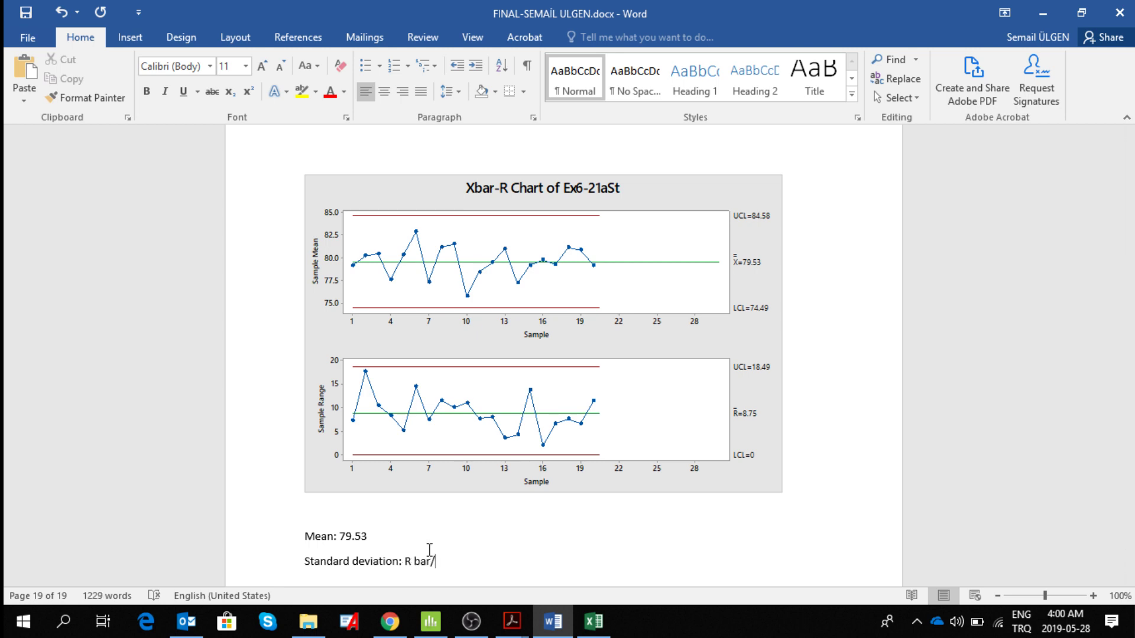
text(d2 =)
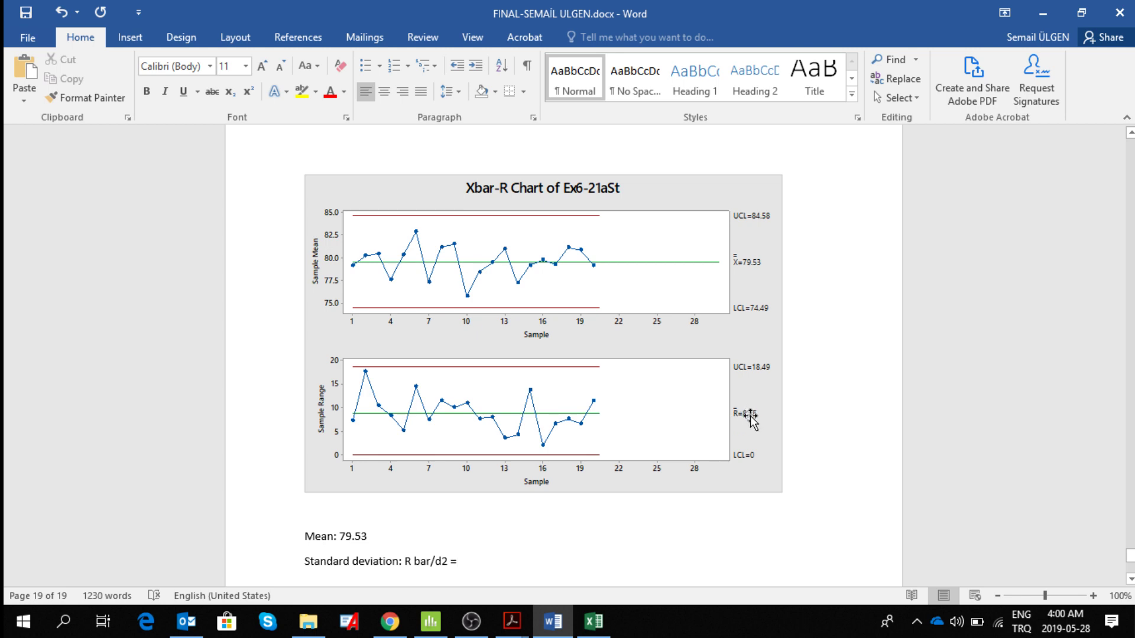
text(8)
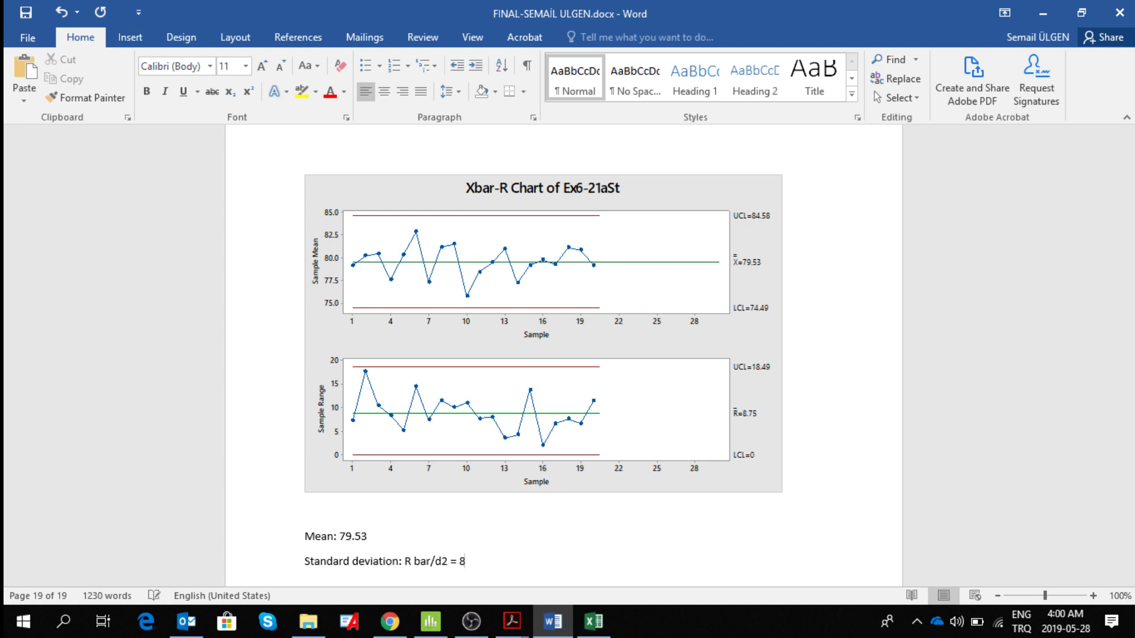
text(.75 / 2.326)
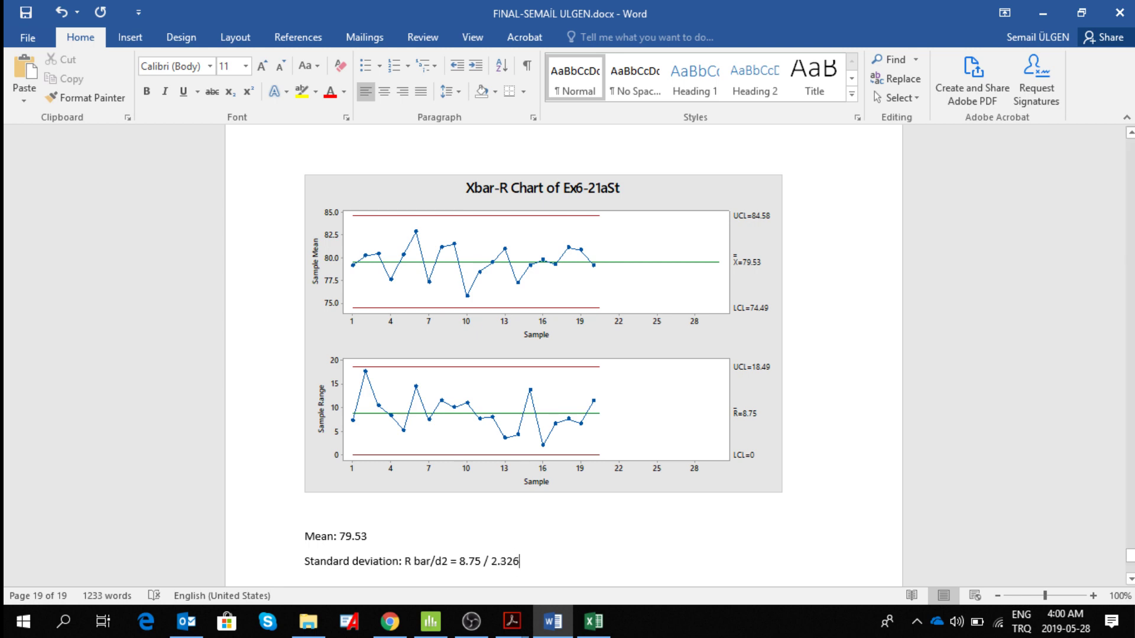
text( =)
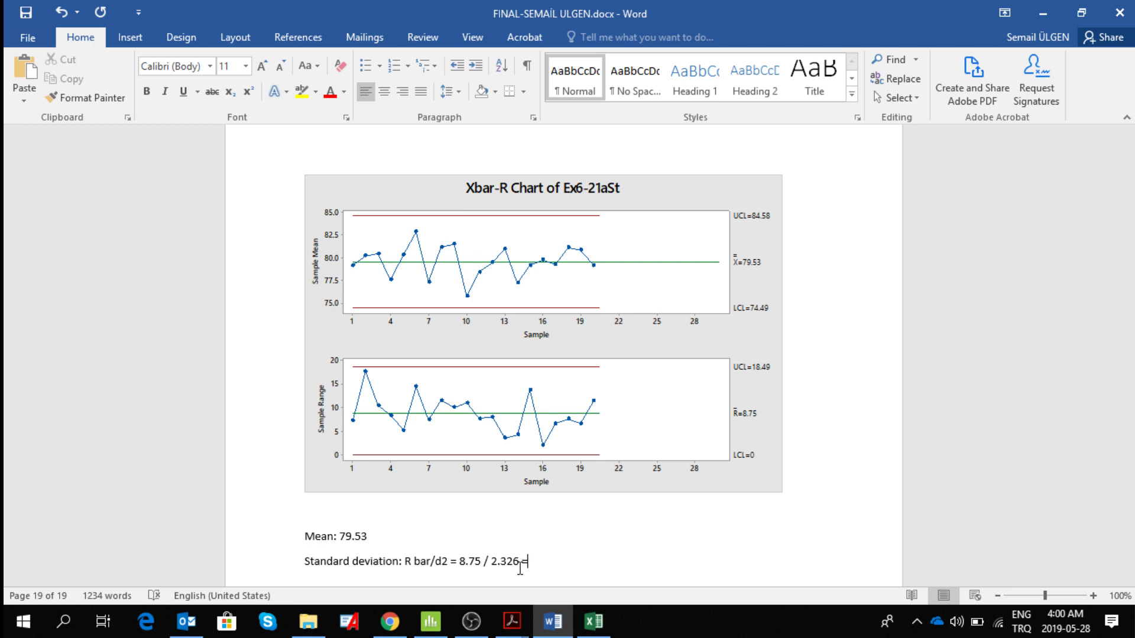
text( 3.7618)
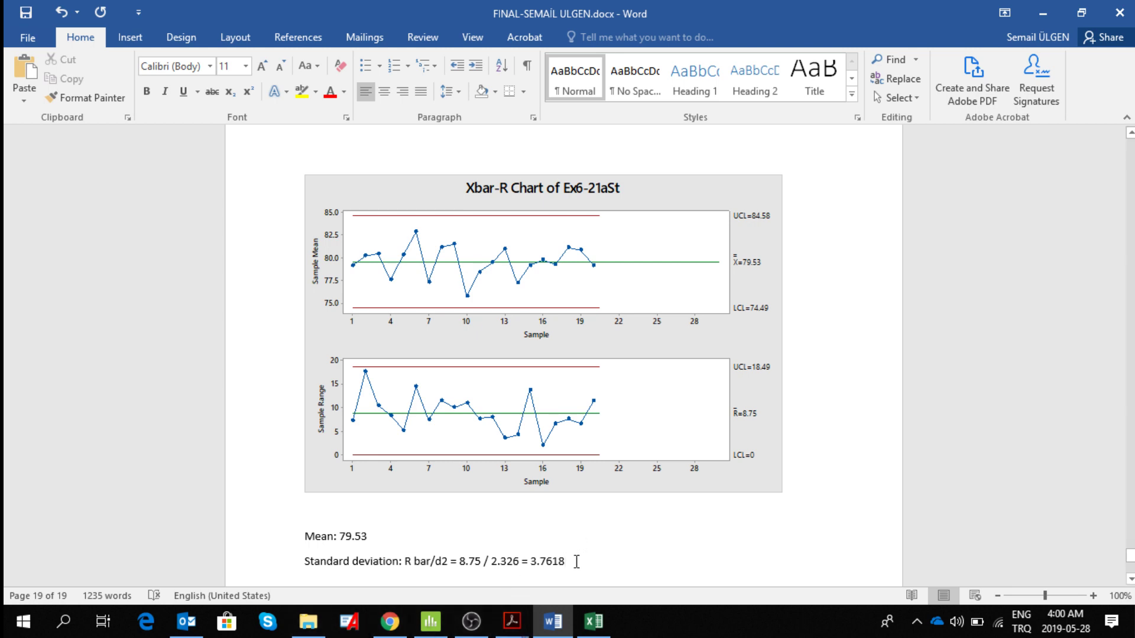
Copy 3.7618 from the notes into Minitab's standard deviation parameter and set the mean to 79.53.
drag(566, 560, 534, 568)
key(ctrl+c)
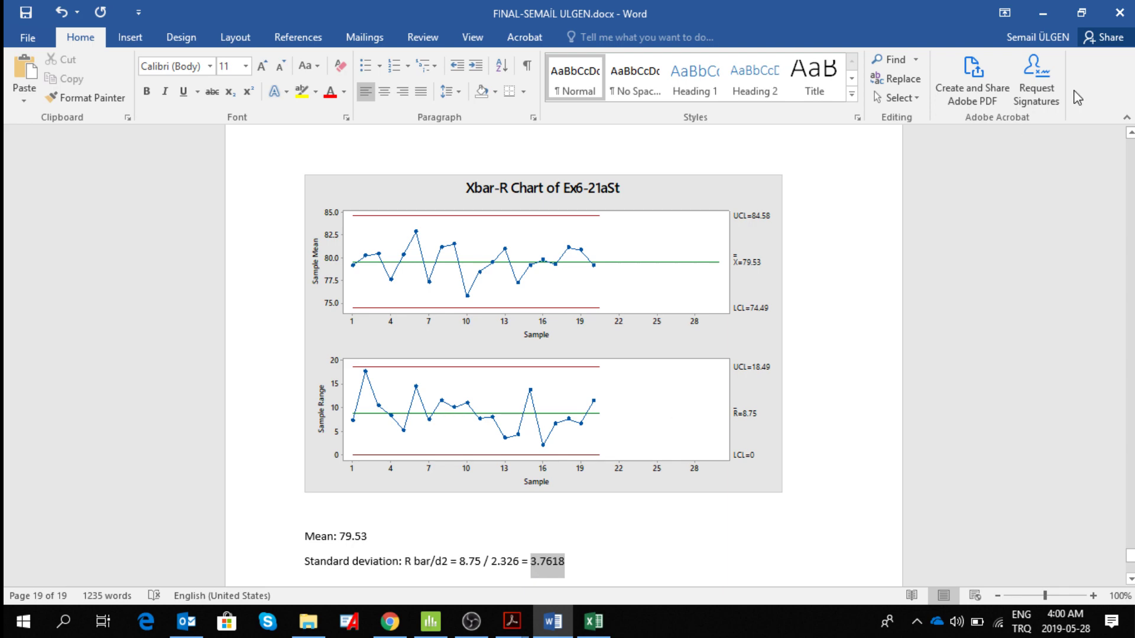
click(1044, 12)
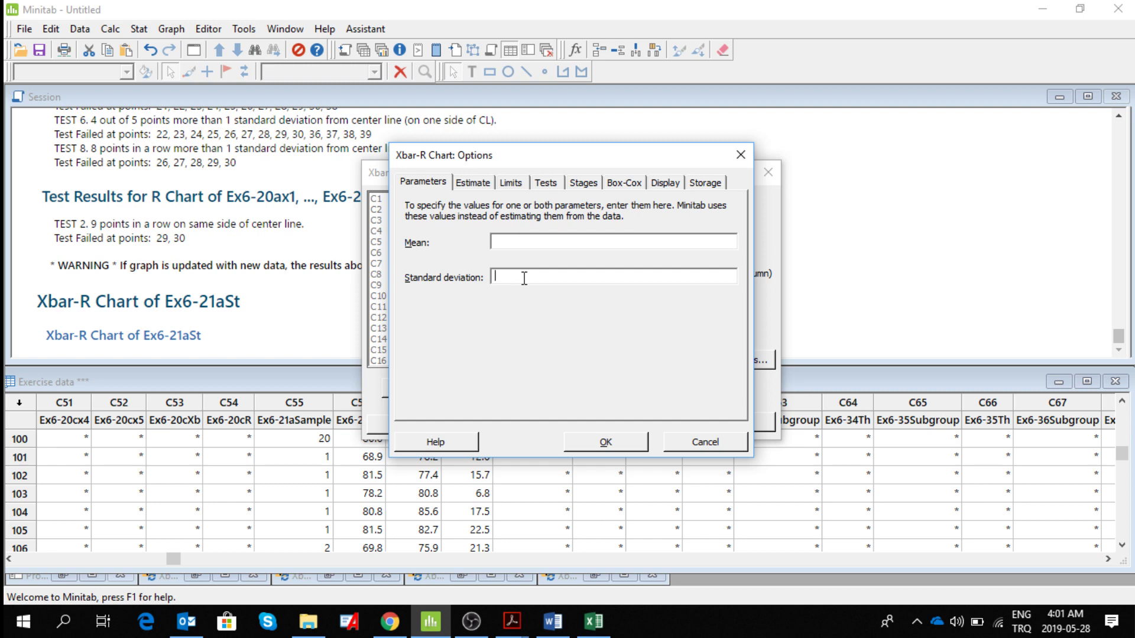
key(ctrl+v)
click(514, 242)
text(79.53)
Restrict the subgroups used for estimating the parameters to 1:20, with the Rbar method.
click(474, 185)
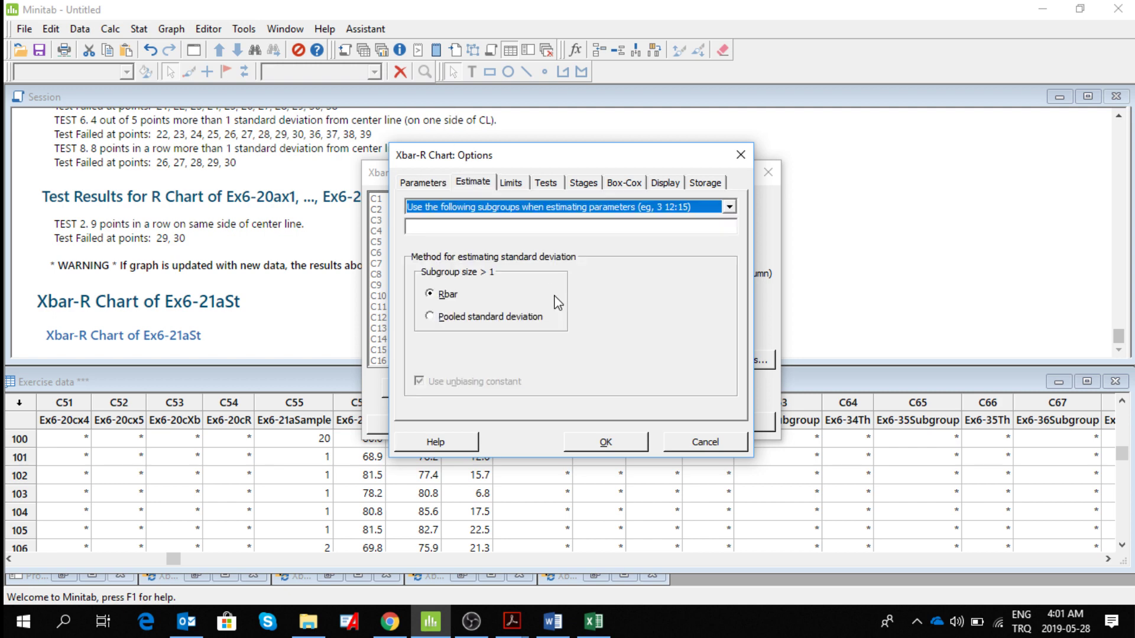
click(618, 222)
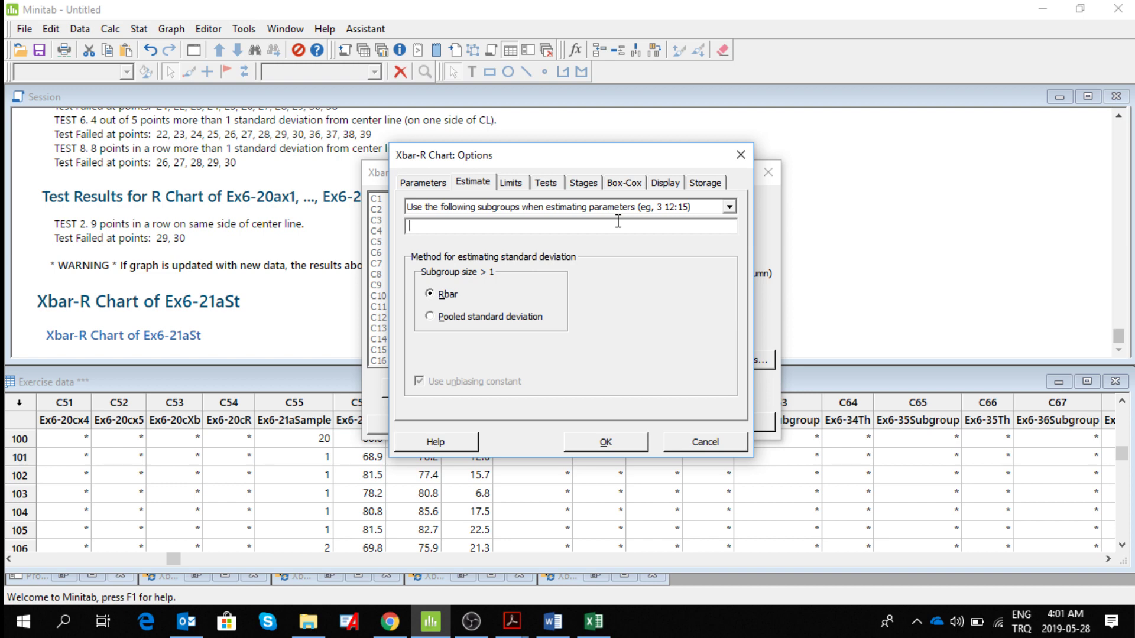
text(1:20)
Review the remaining Xbar-R options, keep all special-cause tests enabled, and generate the chart.
click(516, 189)
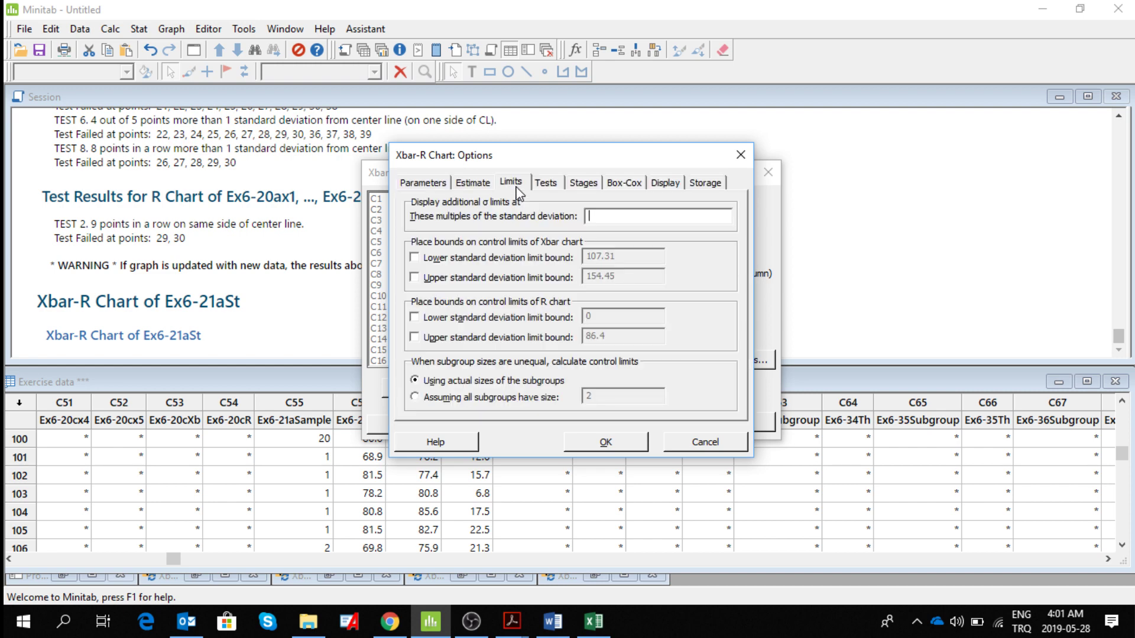
click(553, 185)
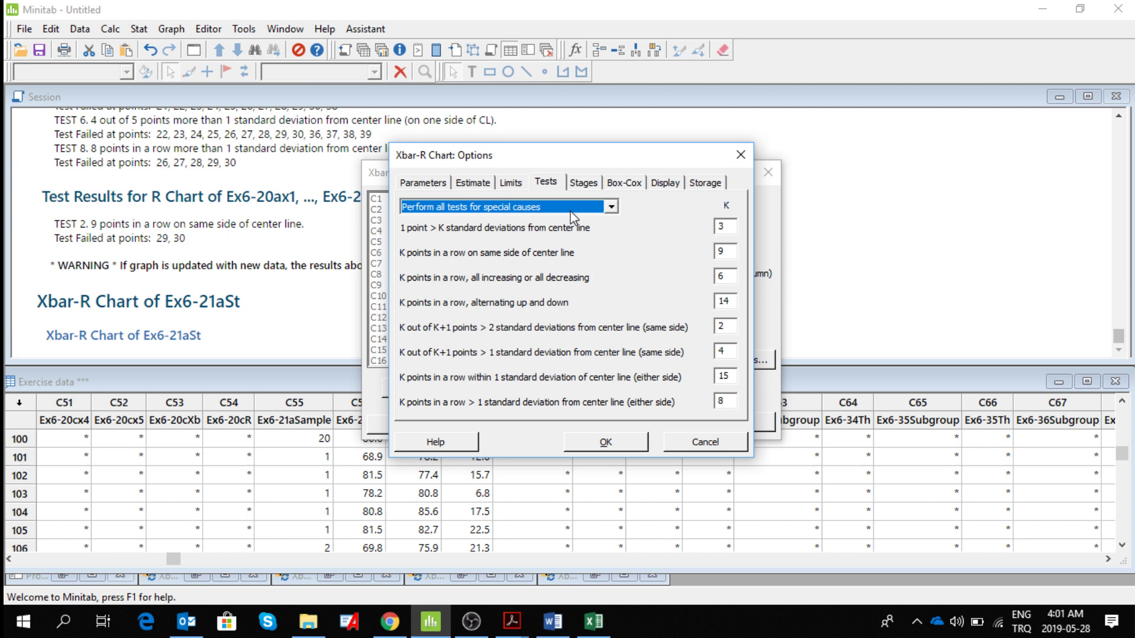
click(583, 184)
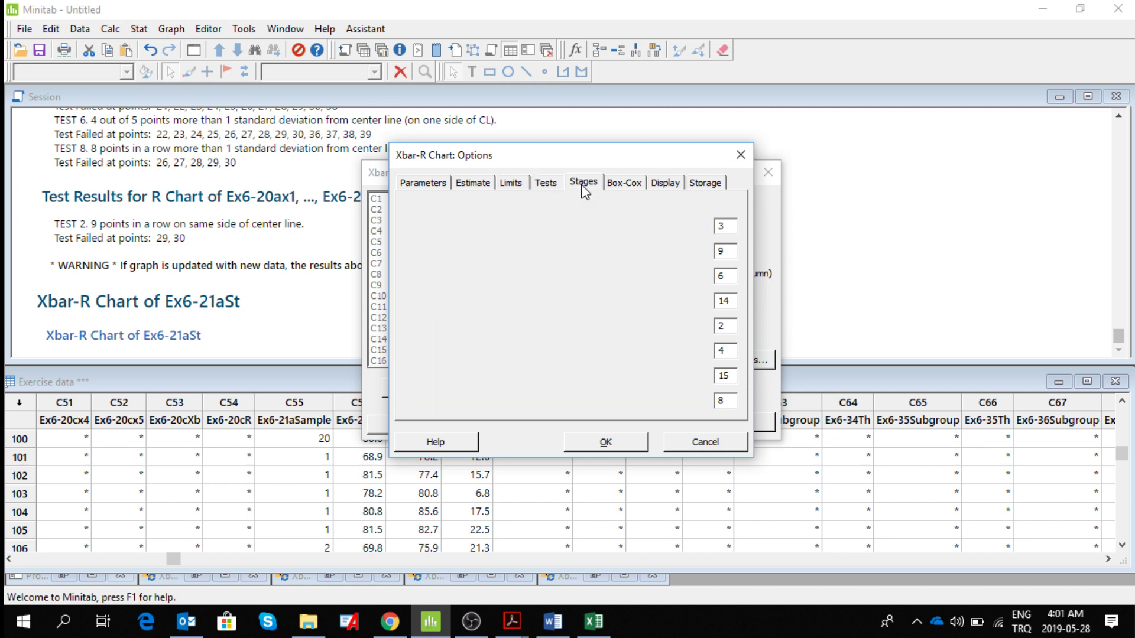
click(636, 185)
click(666, 184)
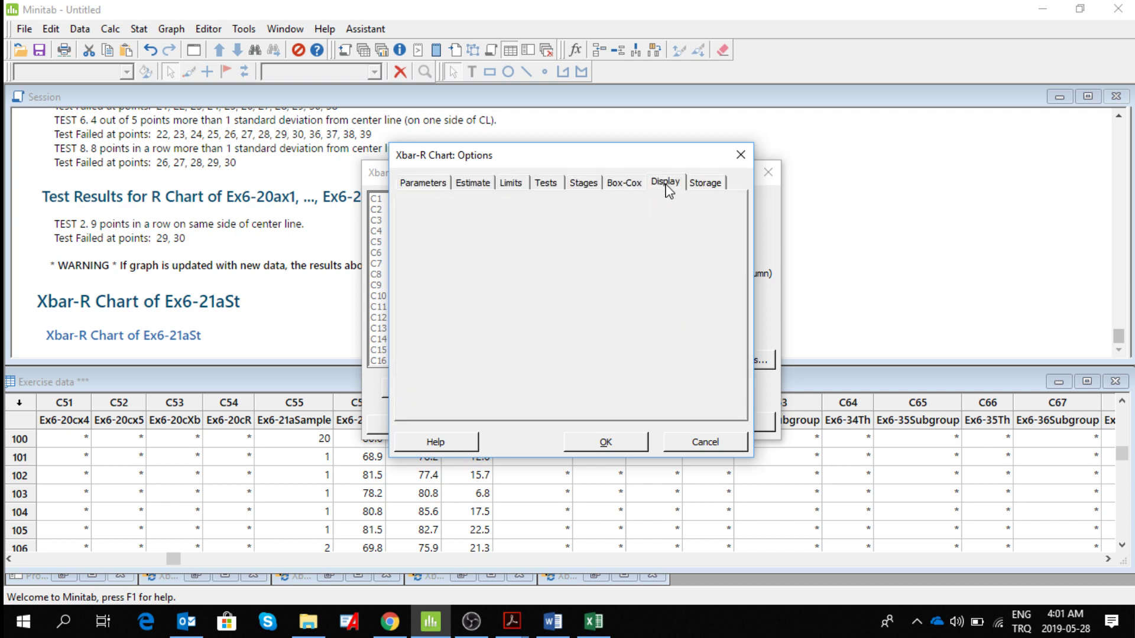
click(702, 185)
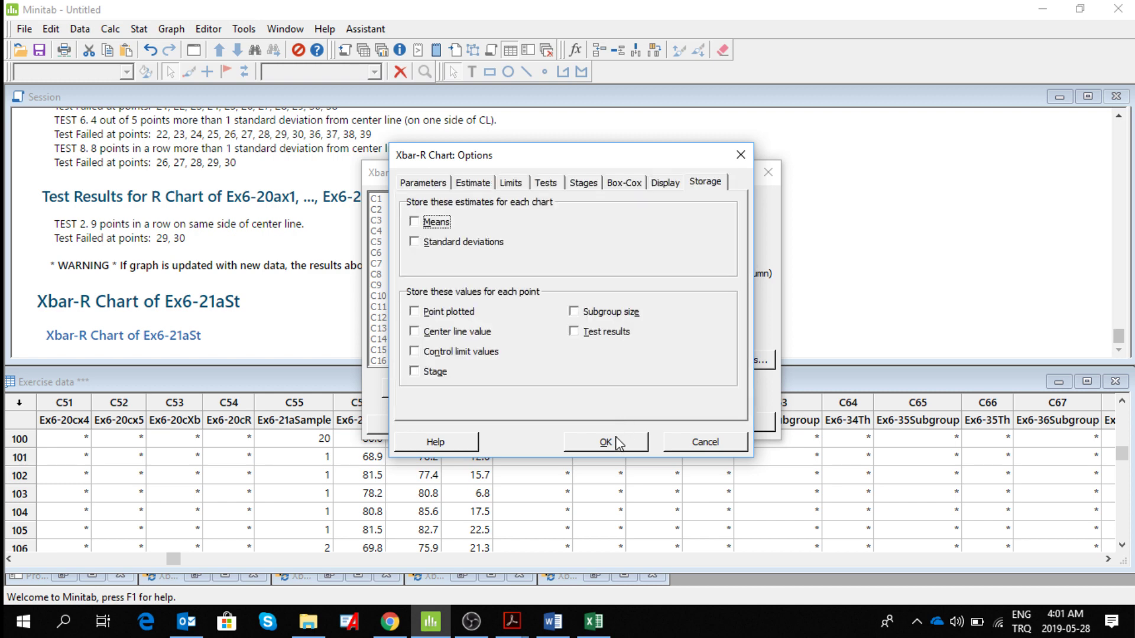
click(614, 441)
click(629, 420)
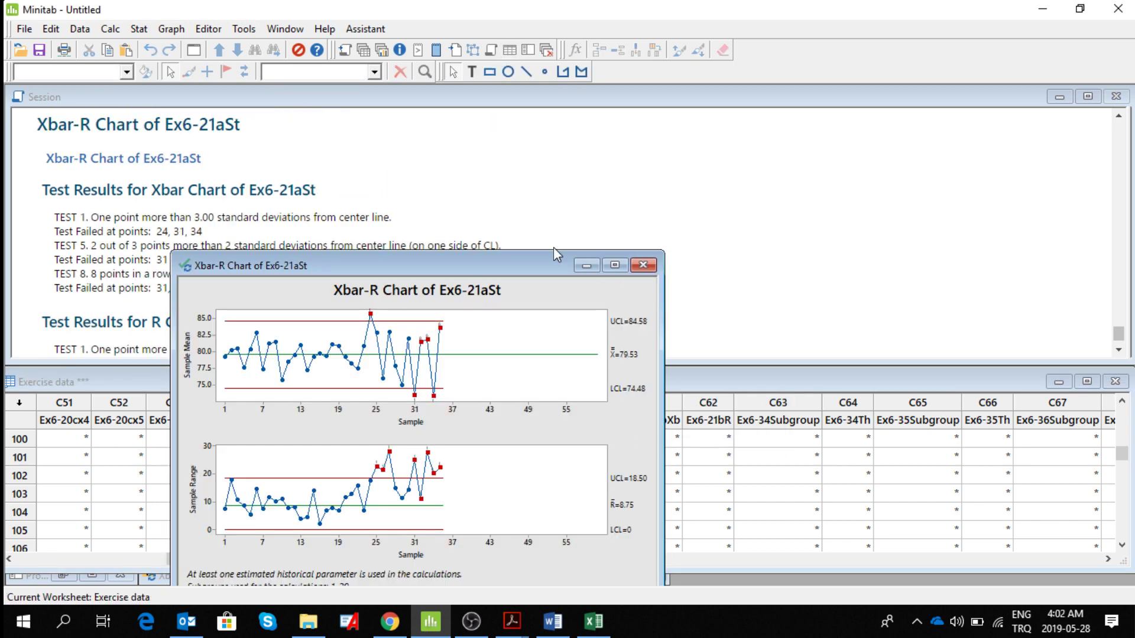
Enlarge the new Xbar-R chart and examine the flagged points on the mean and range charts and their failed tests.
drag(553, 248, 562, 85)
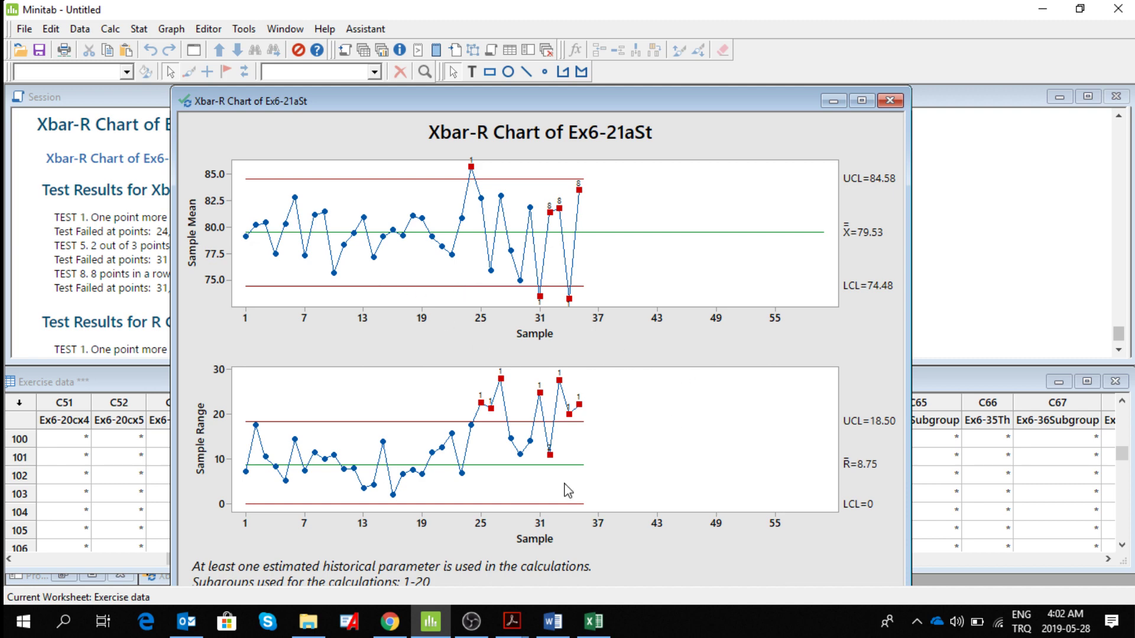
click(869, 99)
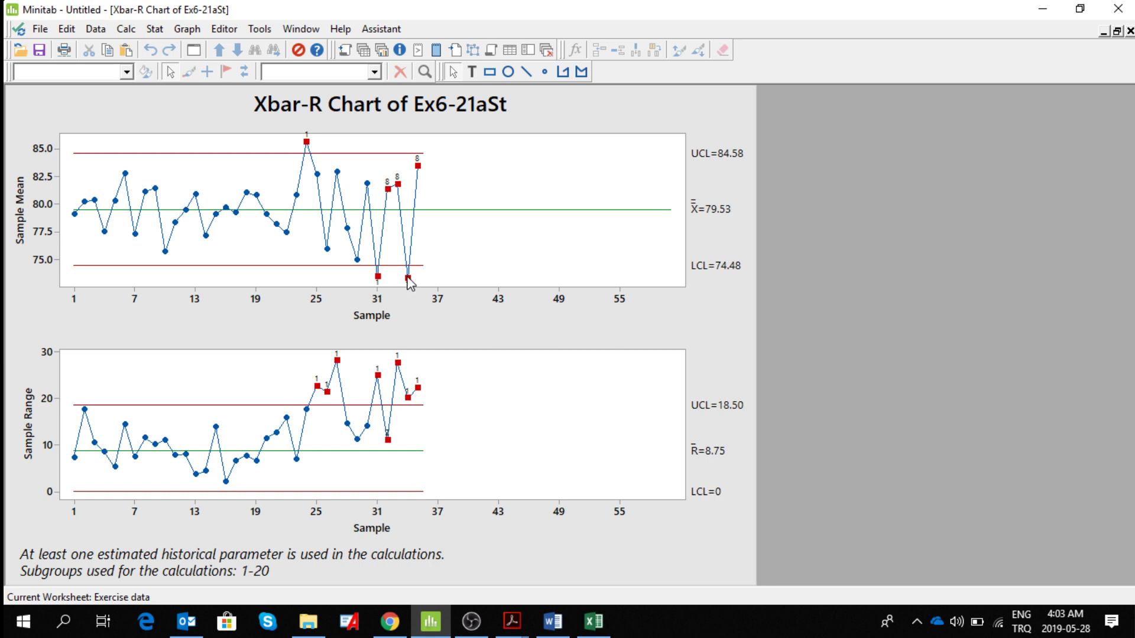
mouse_move(407, 279)
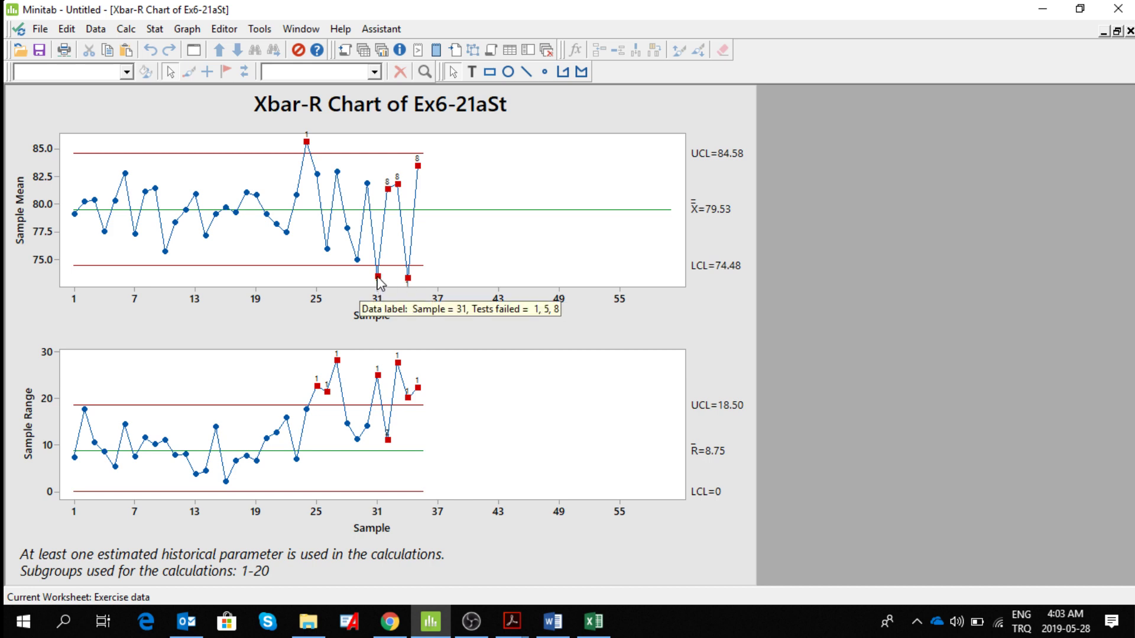
mouse_move(388, 192)
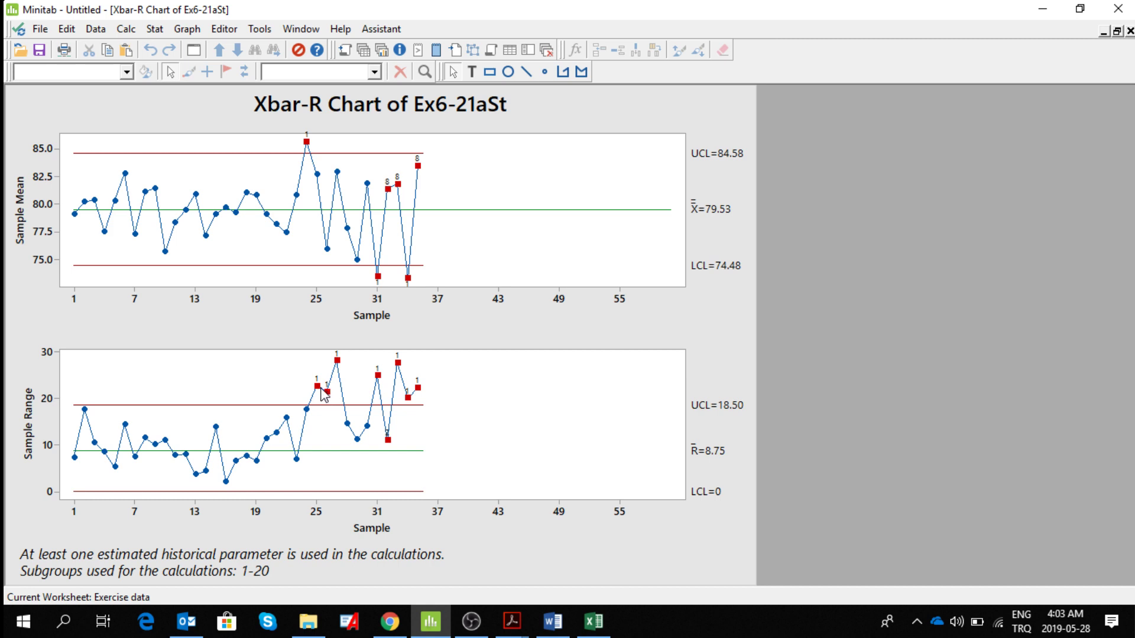
mouse_move(319, 386)
mouse_move(310, 145)
click(1103, 32)
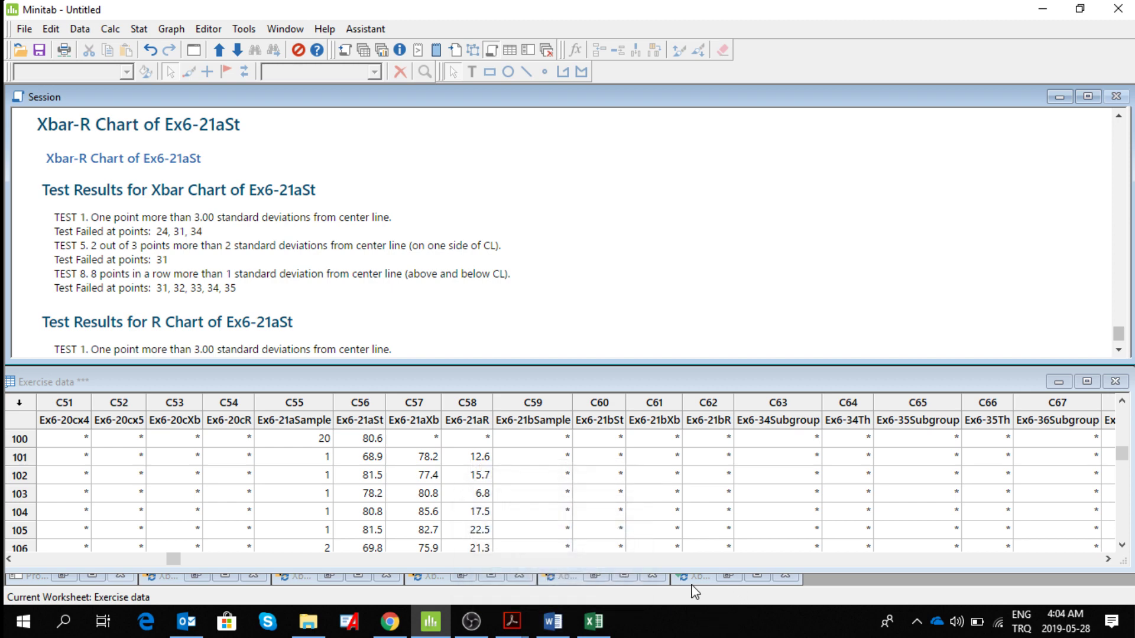
click(756, 577)
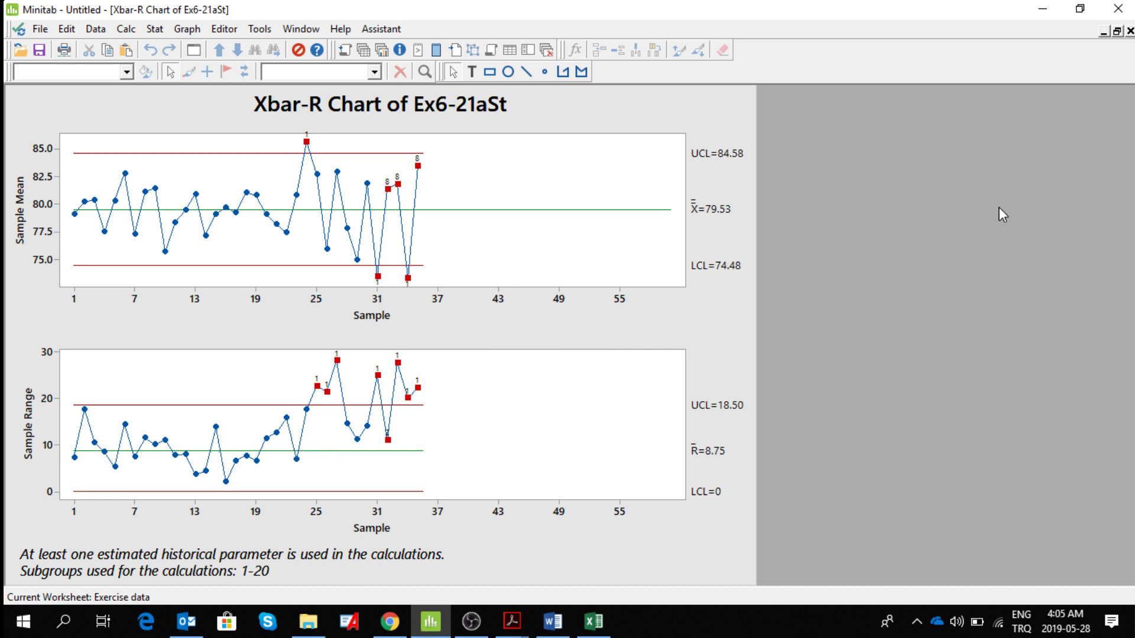
click(1103, 32)
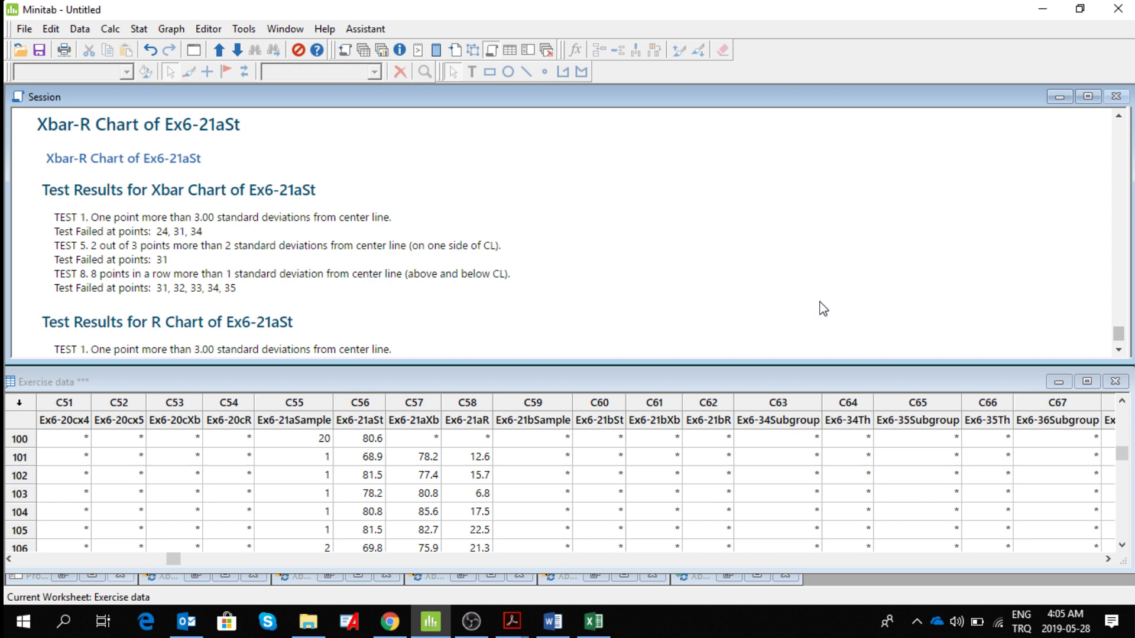
Switch to ch06.pdf in Acrobat and review the printed Xbar-R solution through to the start of exercise 6.22.
mouse_move(516, 630)
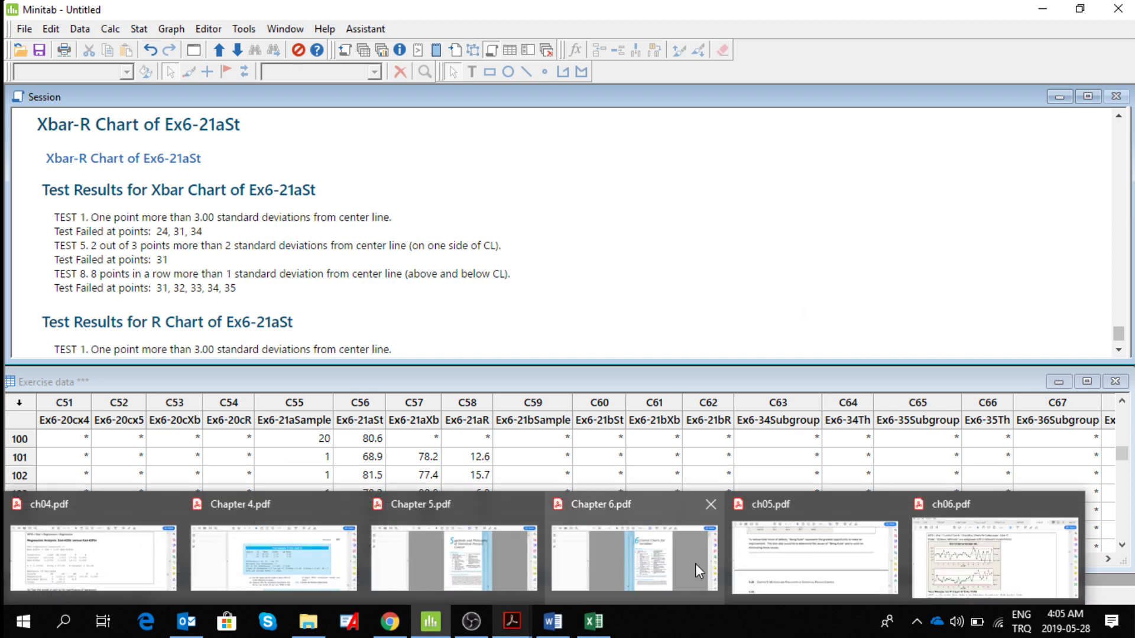
click(952, 570)
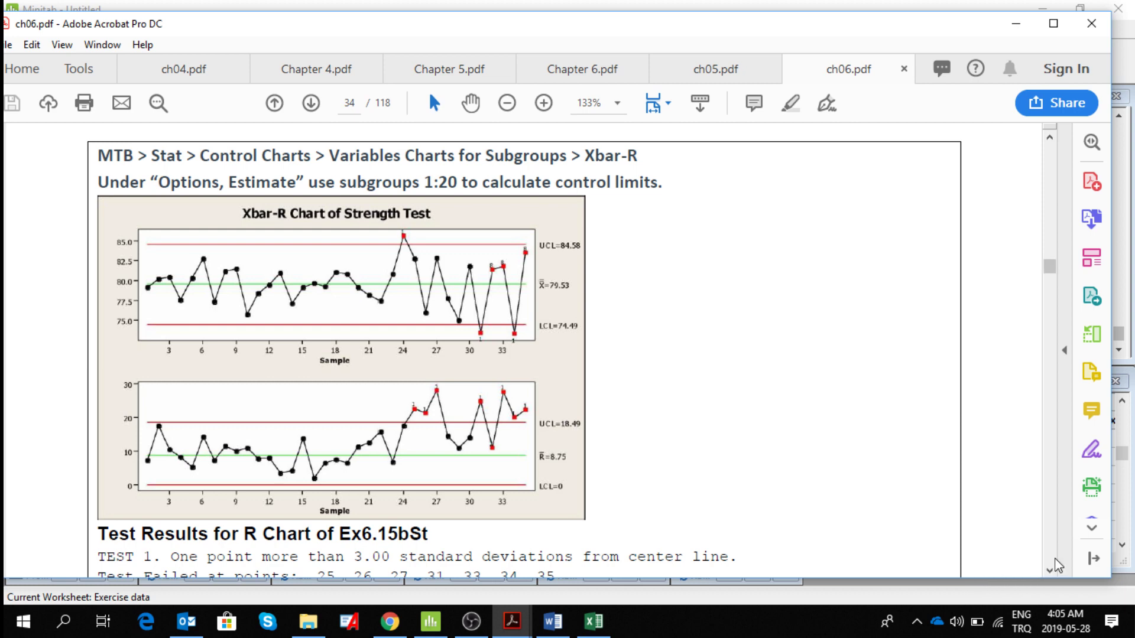
scroll(1055, 559, down, 5)
scroll(1055, 564, down, 5)
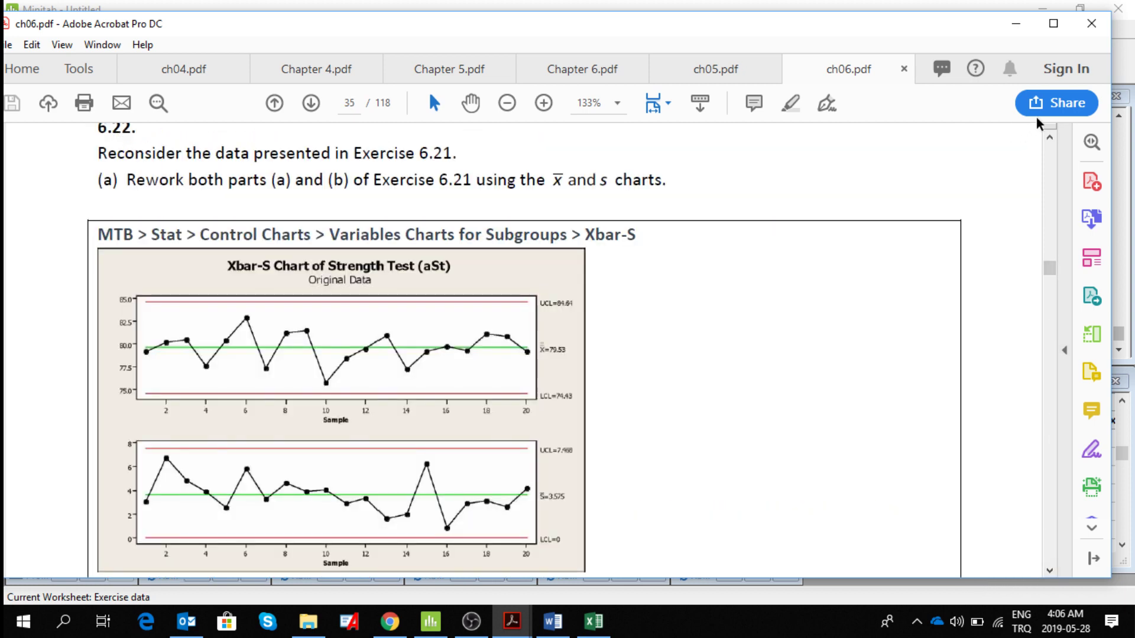
click(1049, 140)
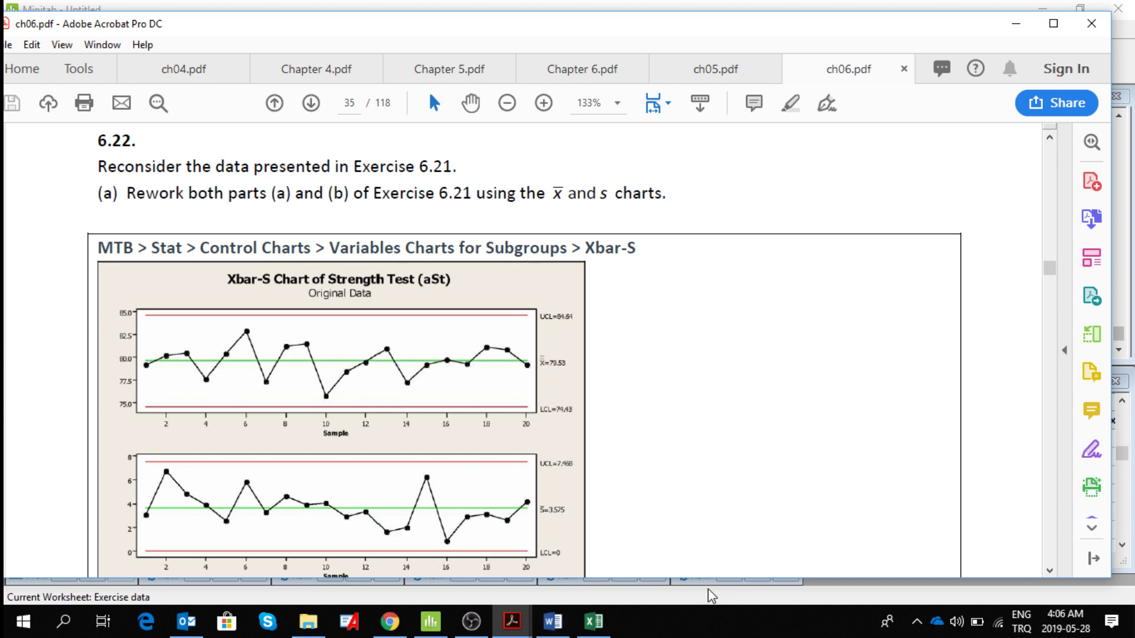
Return to Minitab and add the title "Charts for 35 samples" to the newest Xbar-R chart of Ex6-21aSt, leaving it minimized.
click(709, 578)
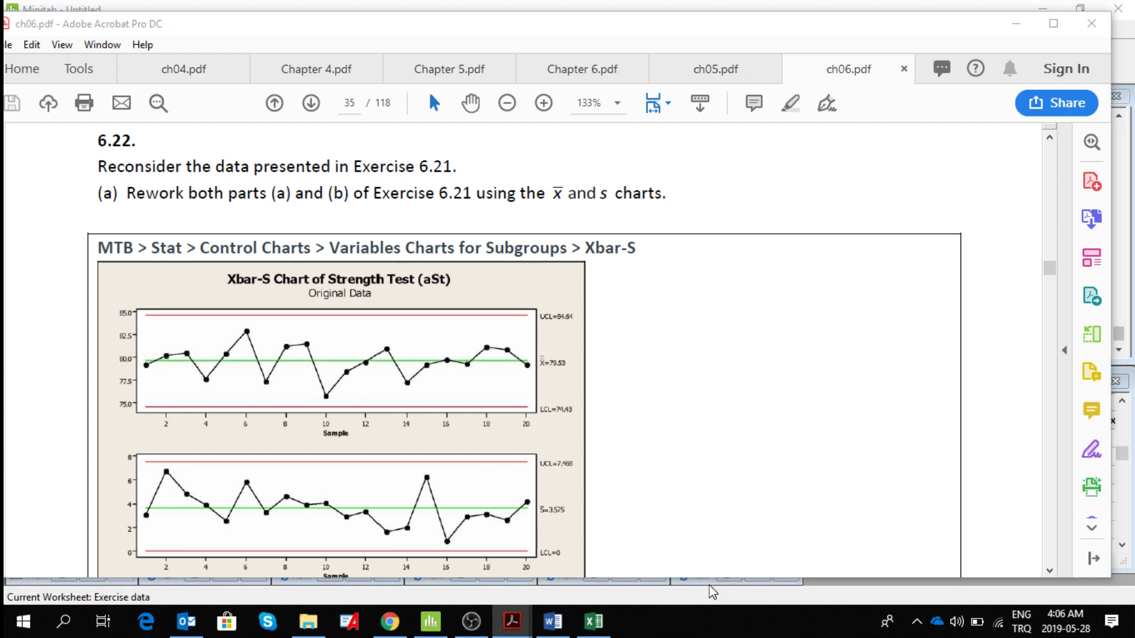
click(758, 584)
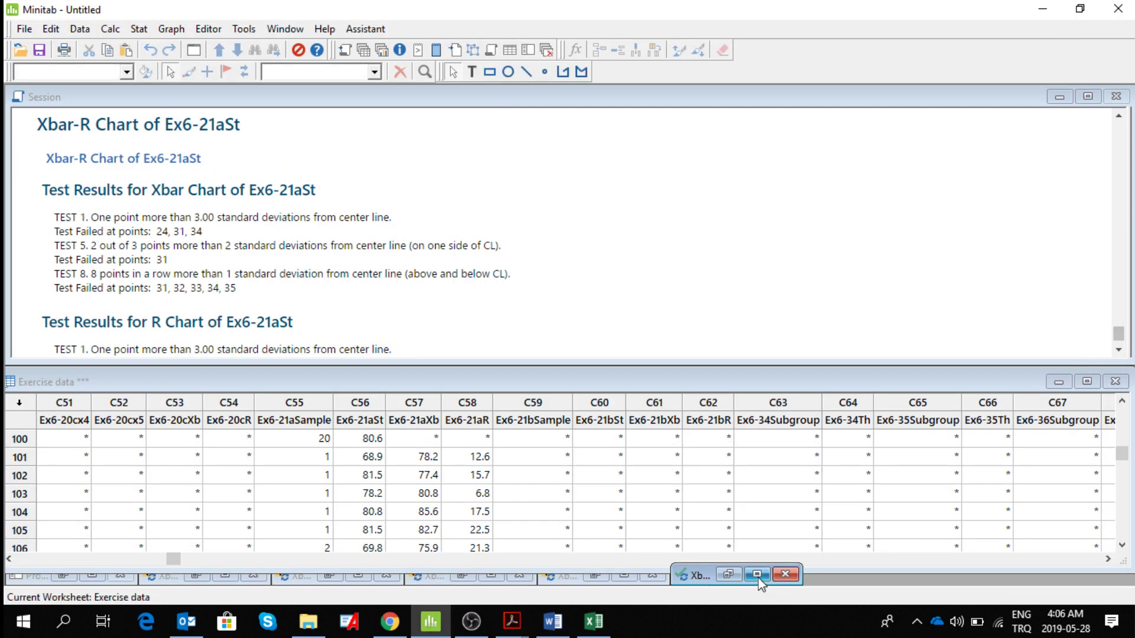
click(757, 575)
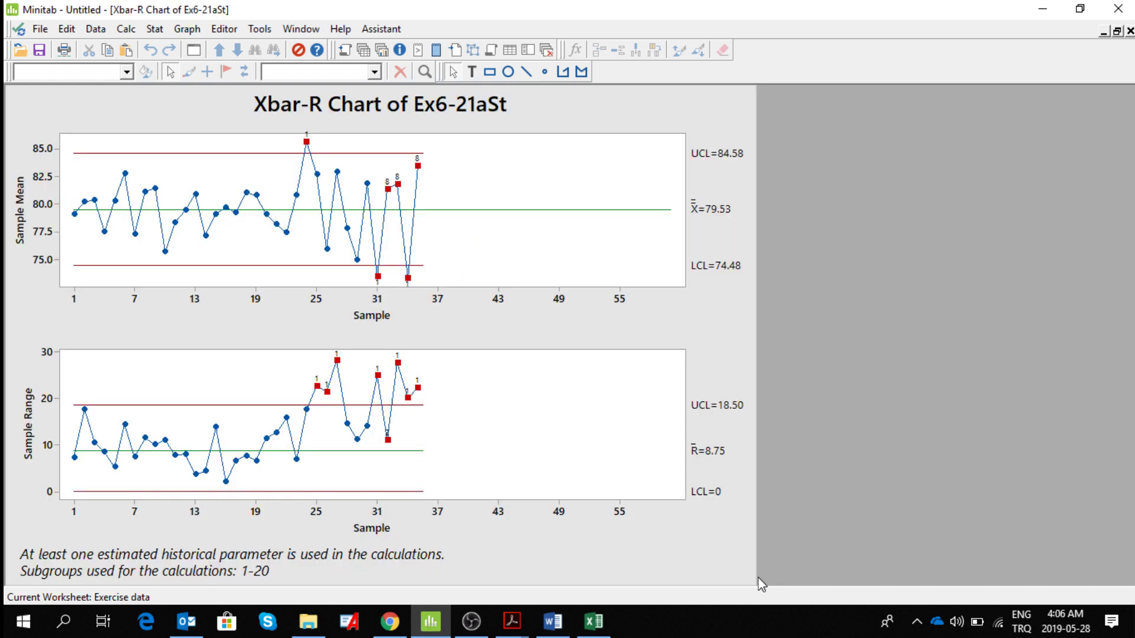
right_click(572, 163)
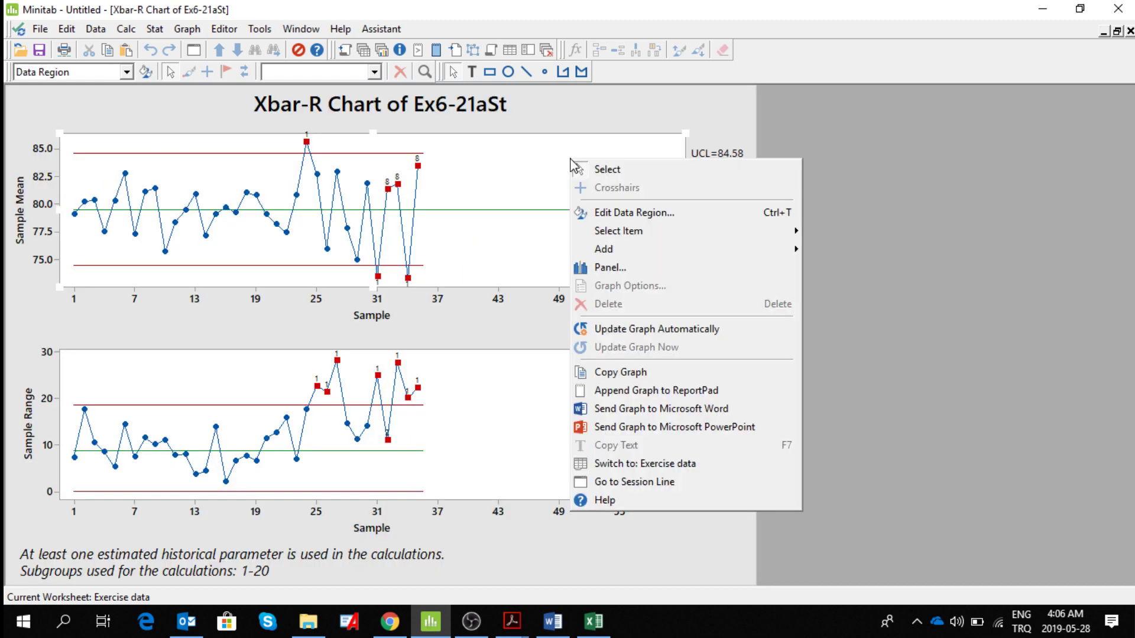
mouse_move(661, 246)
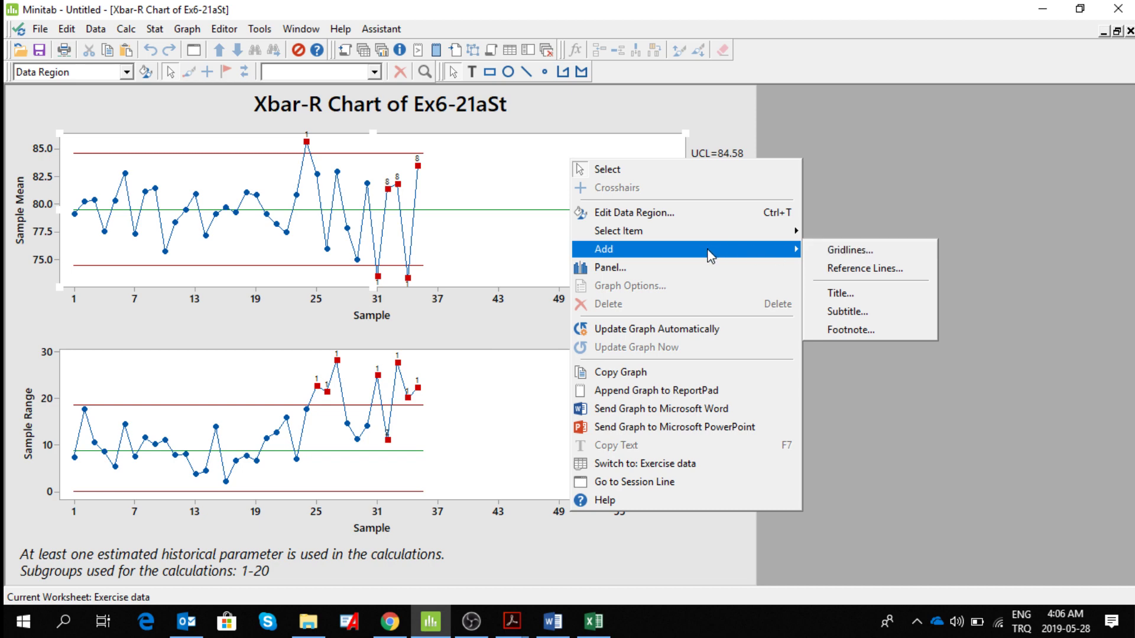
click(863, 291)
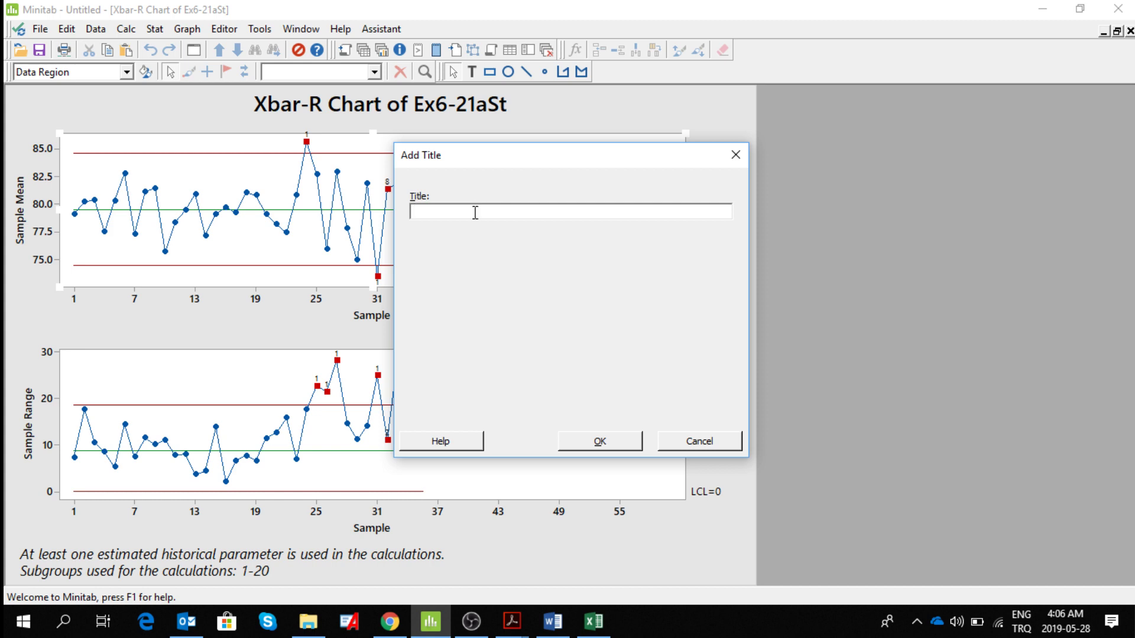
text(Charts for 35 samples)
click(599, 444)
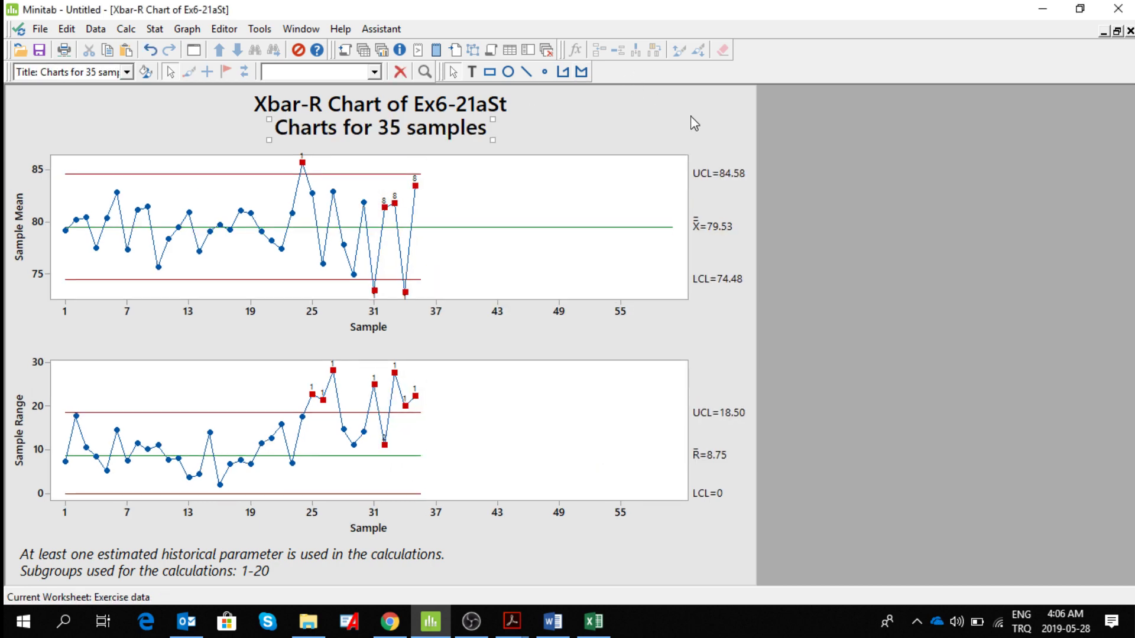
click(1104, 32)
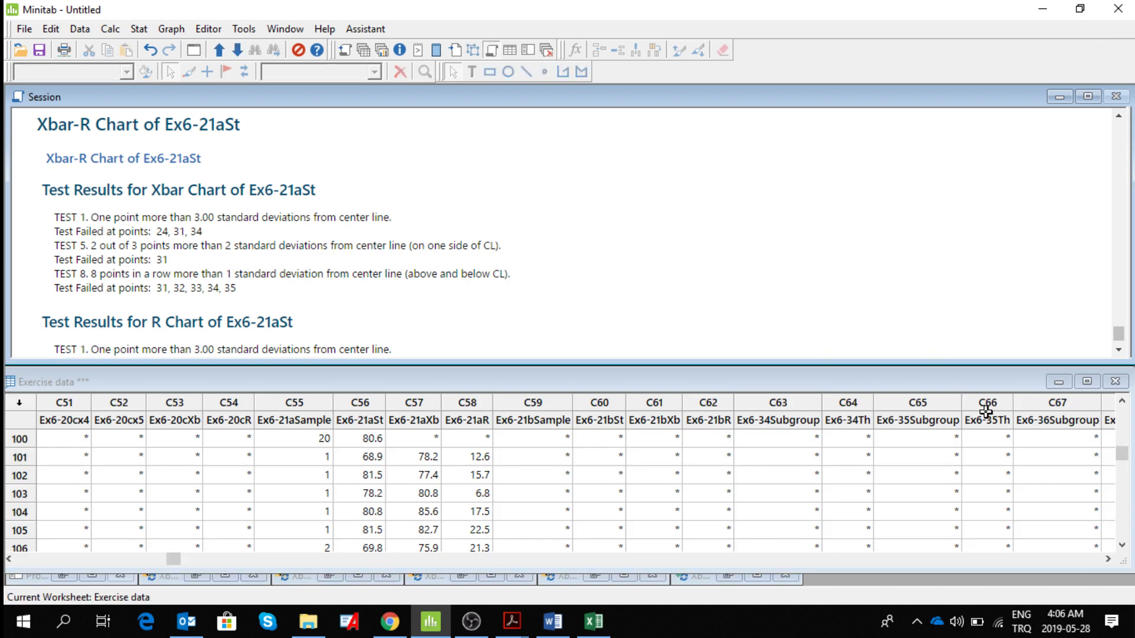
Review the session's test results for Ex6-21aSt and send both the Xbar chart and R chart results to Word.
click(1119, 351)
click(1119, 352)
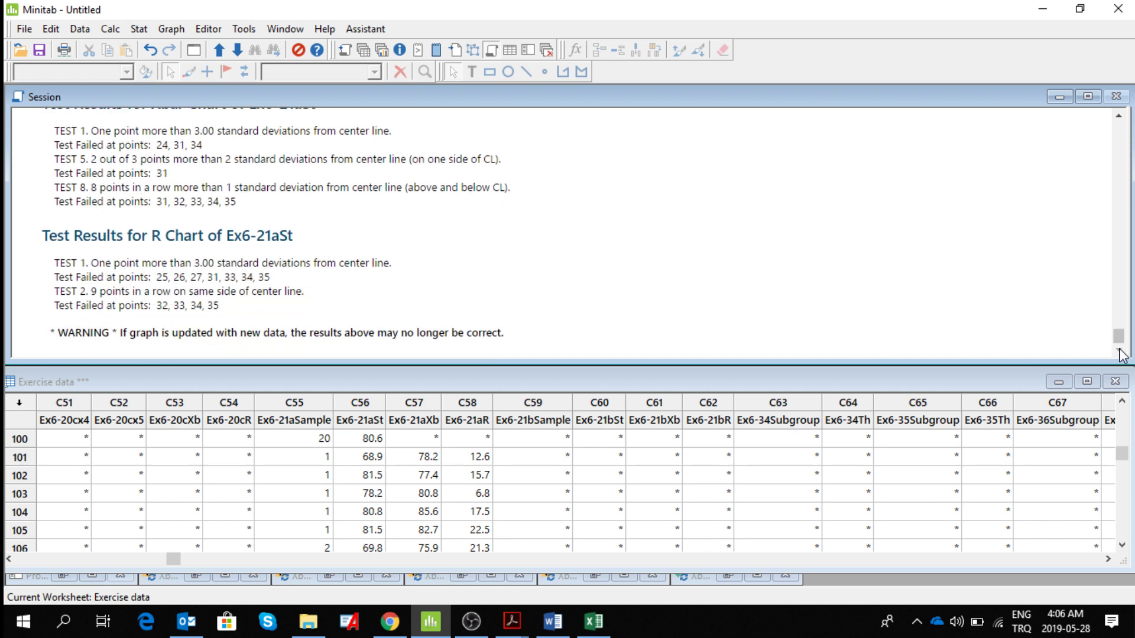
click(1119, 116)
click(1119, 116)
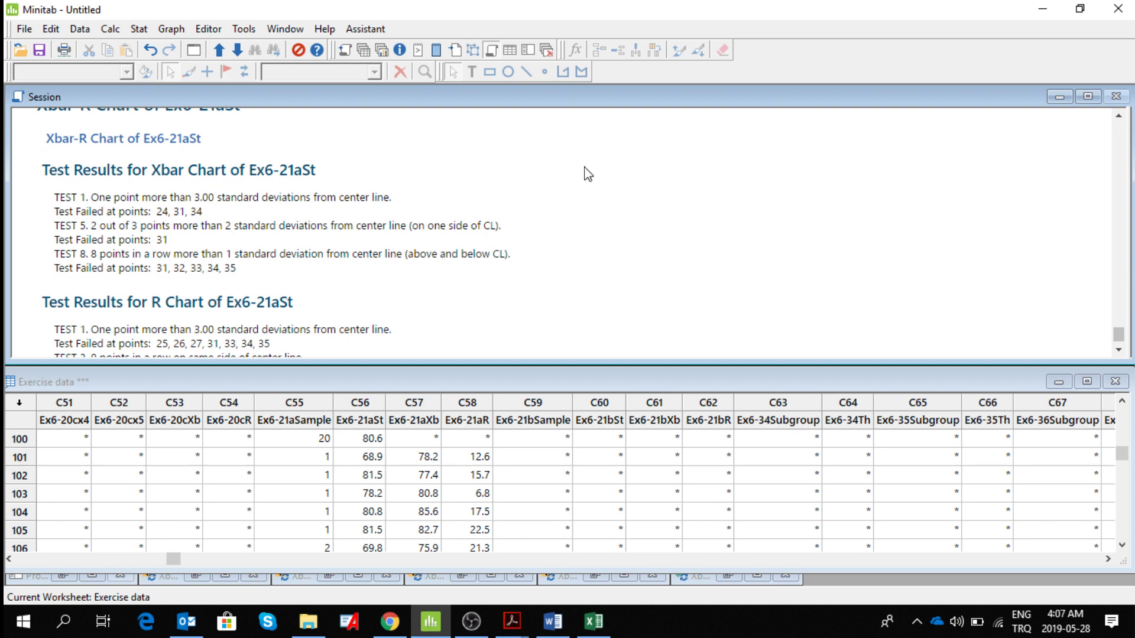
click(526, 164)
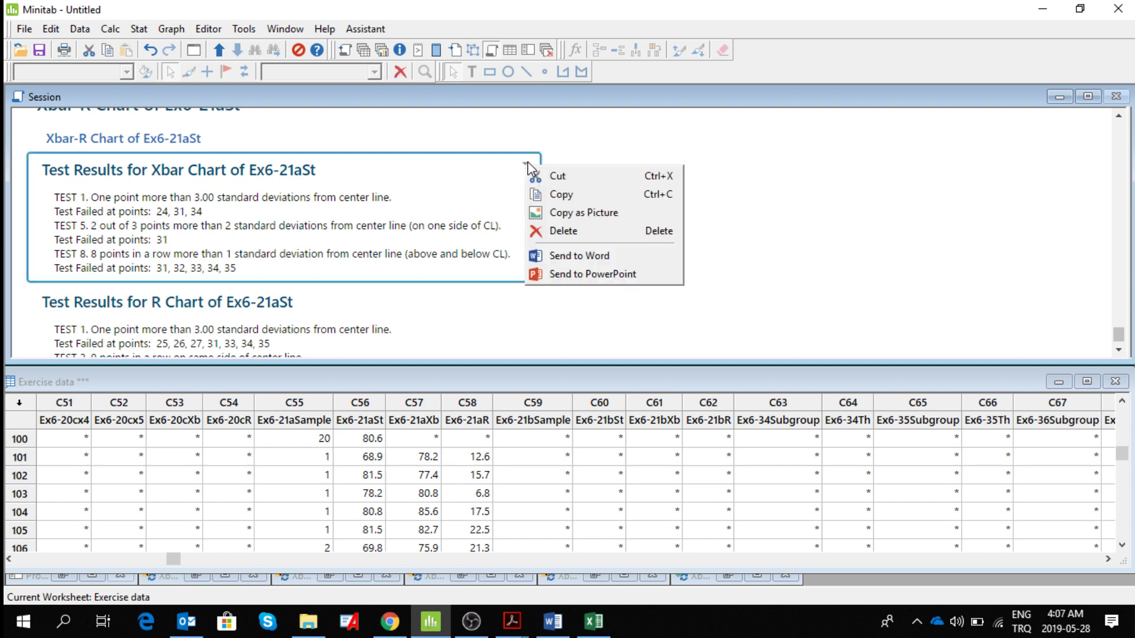
click(603, 255)
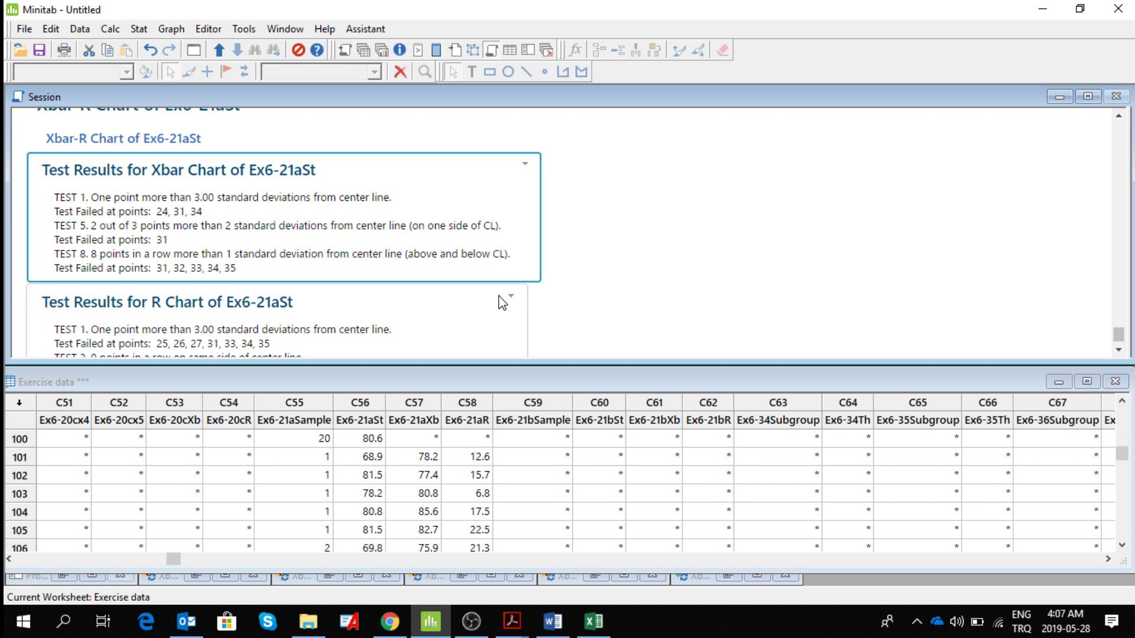
click(512, 297)
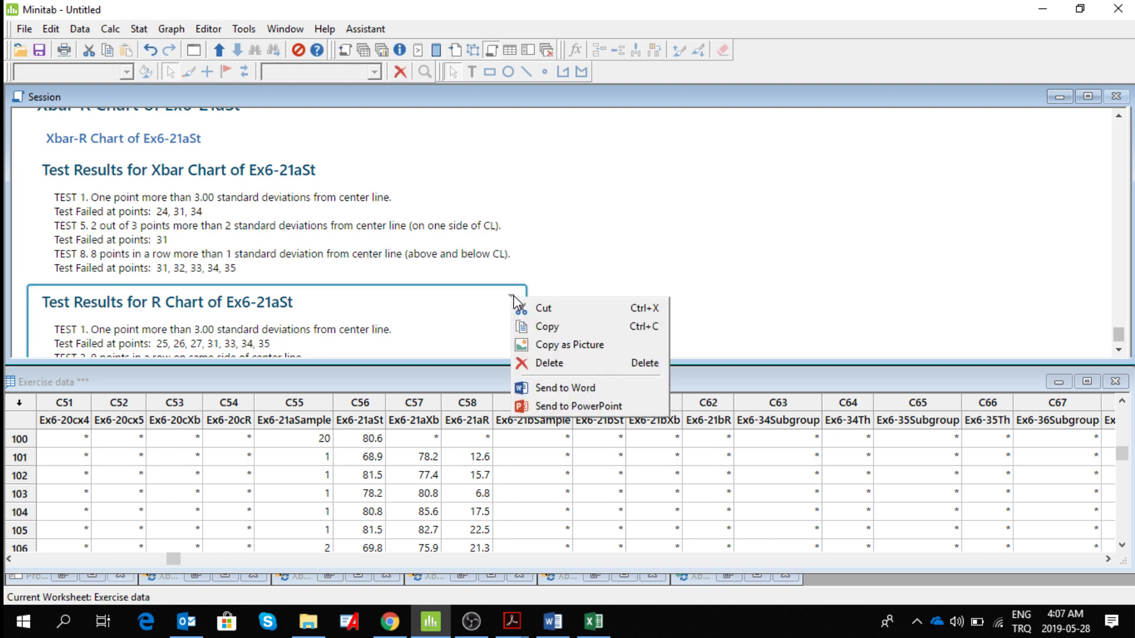
click(583, 388)
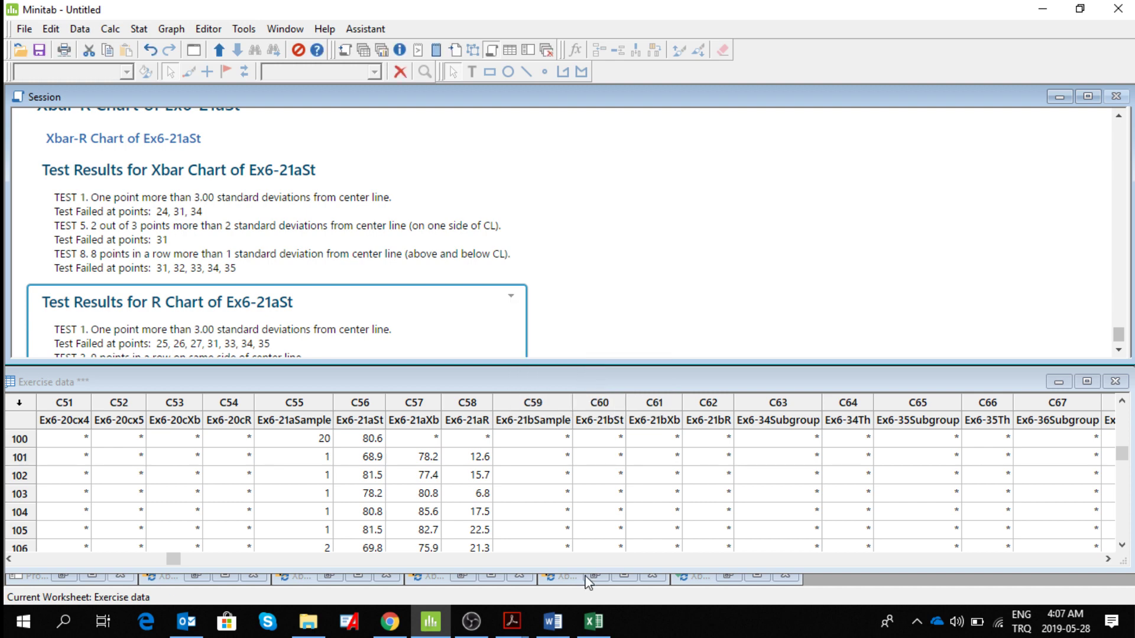
Switch to the Word report and check the transferred Xbar and R chart test results under the standard deviation note.
click(558, 631)
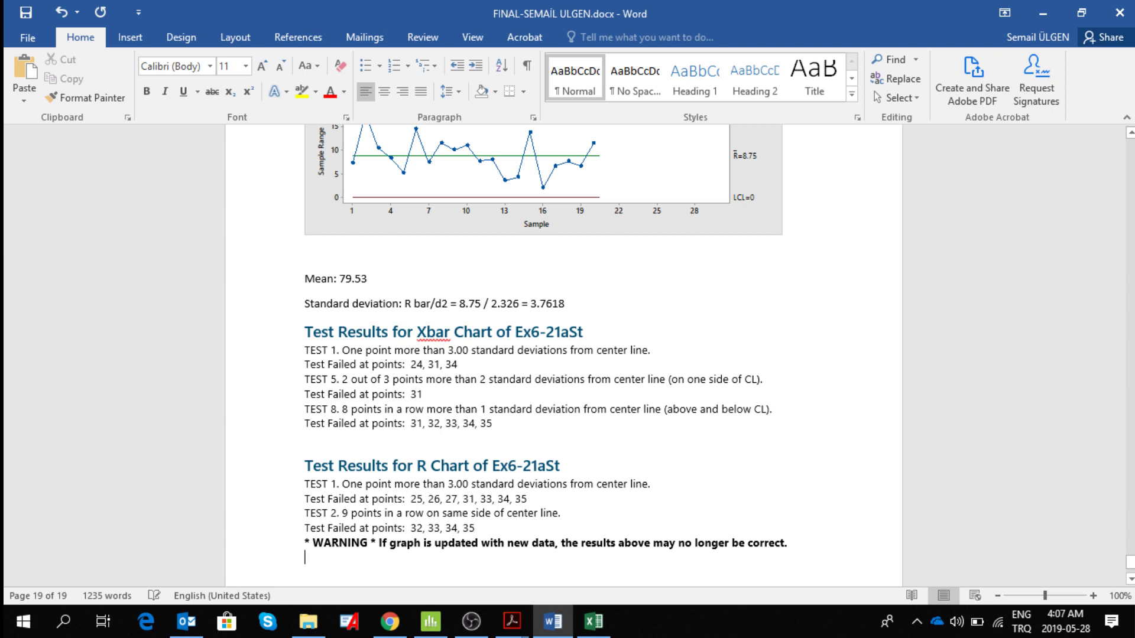
click(1133, 581)
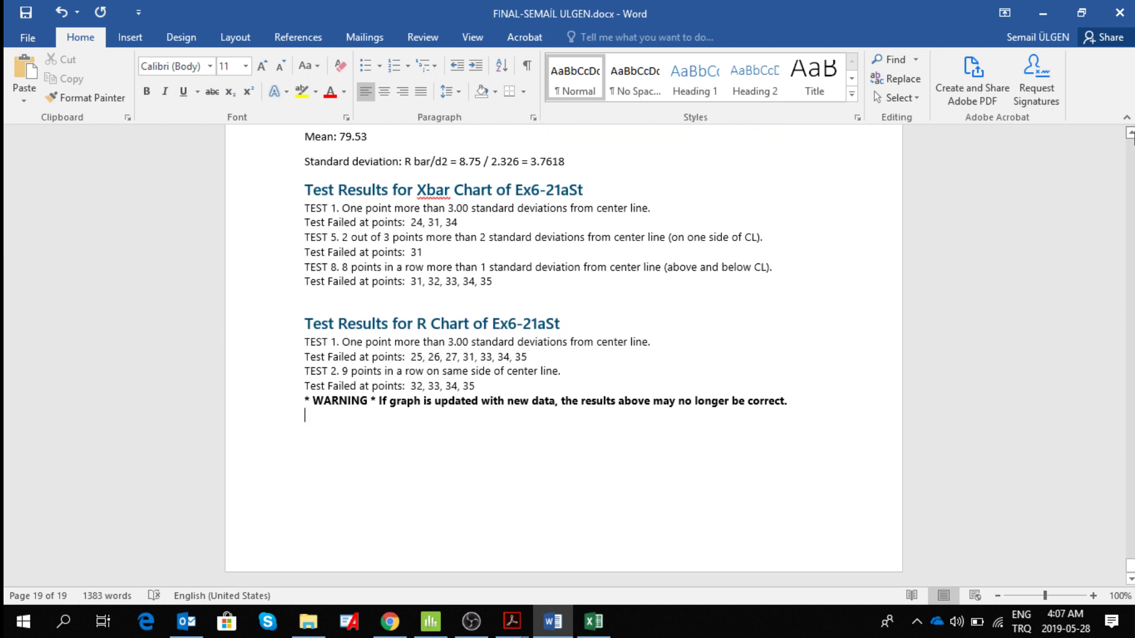
scroll(1130, 134, up, 5)
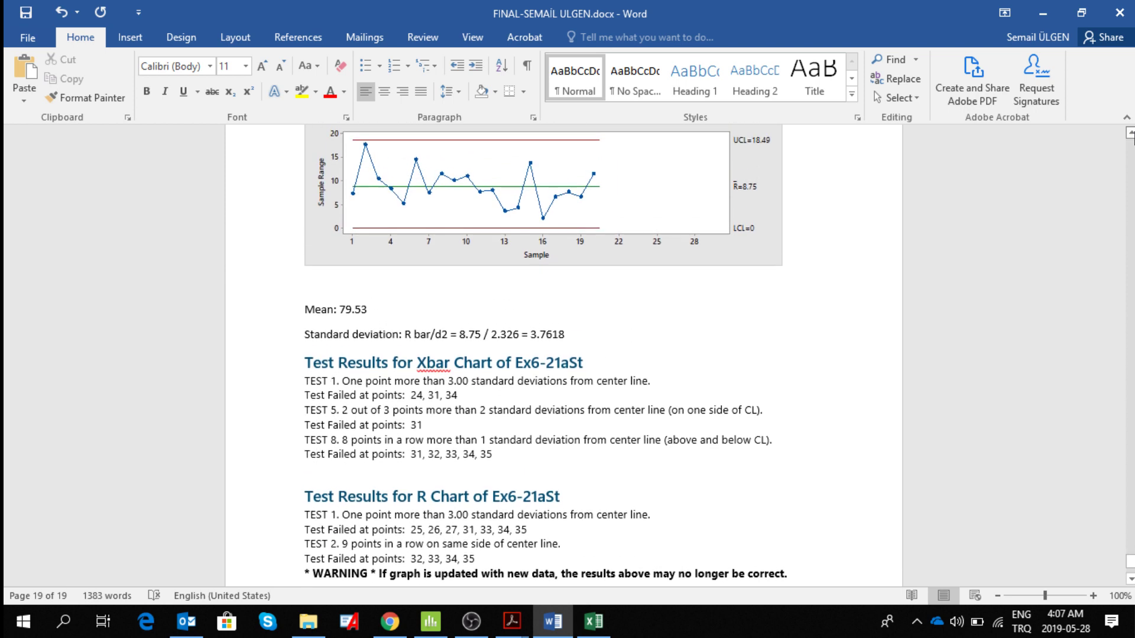
scroll(1130, 583, down, 4)
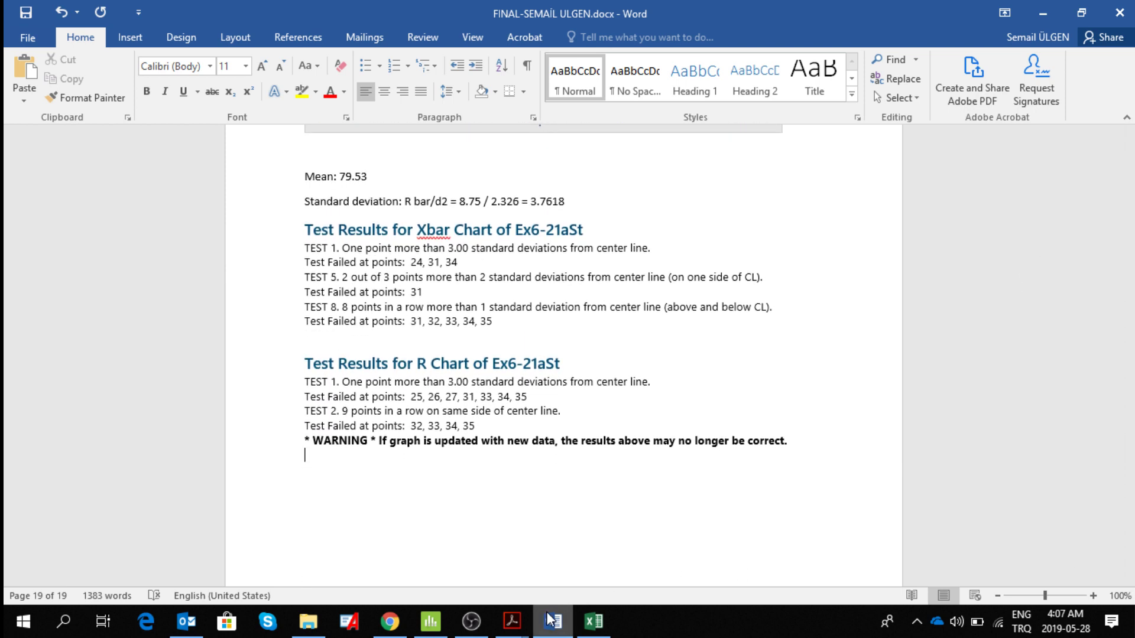
mouse_move(549, 620)
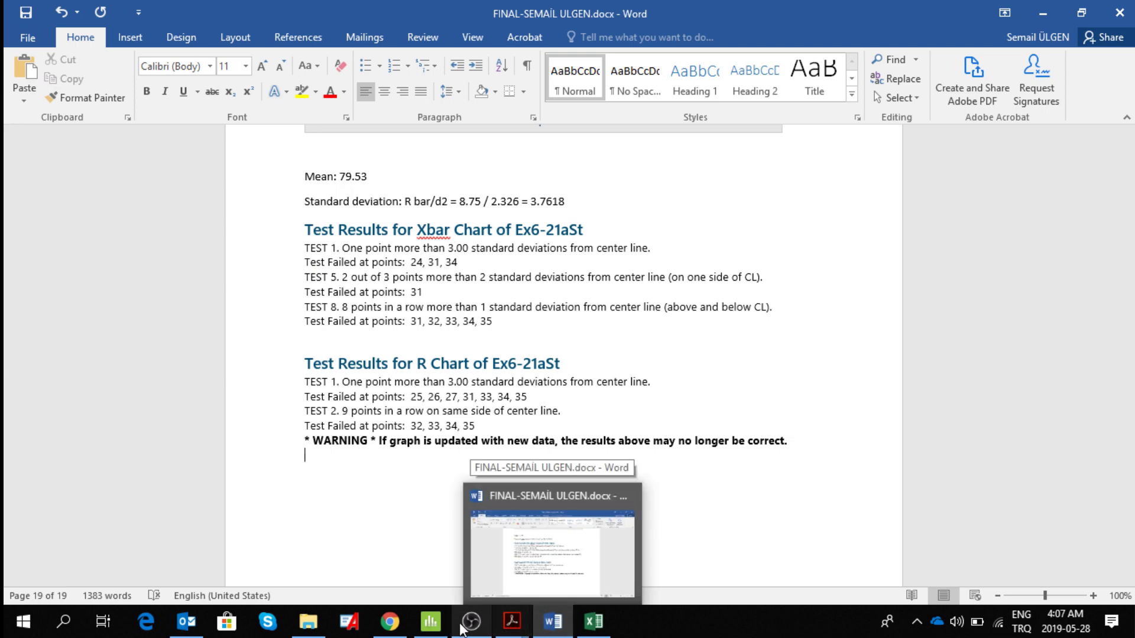
Switch back to Minitab and send the Xbar-R chart titled "Charts for the first 20 samples" to Word, leaving it minimized.
click(431, 631)
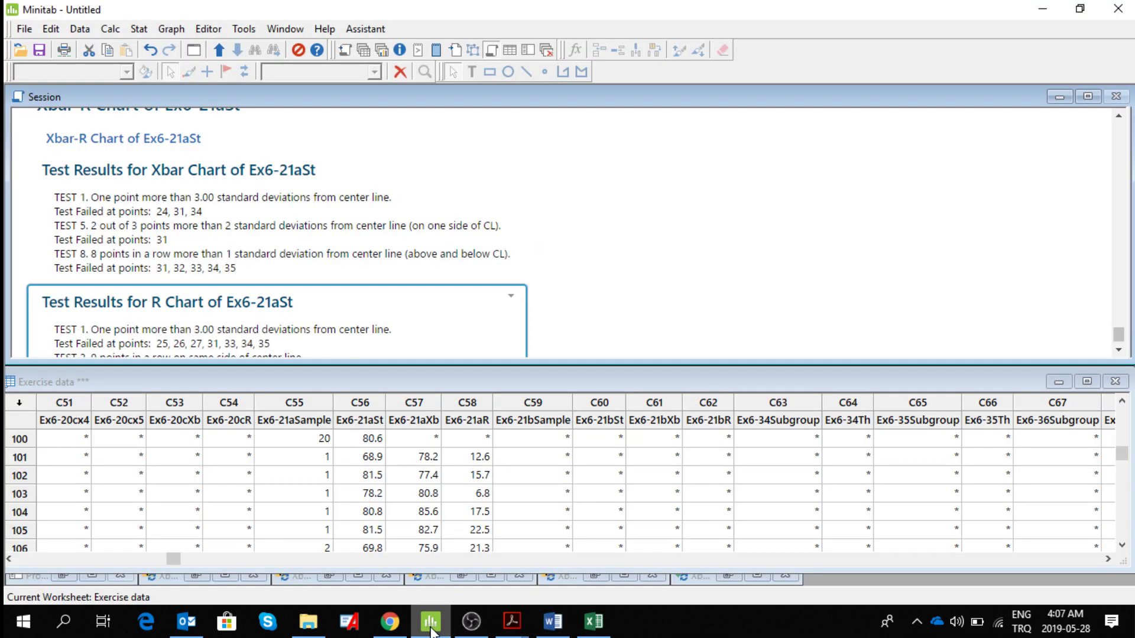
click(1118, 350)
click(1118, 350)
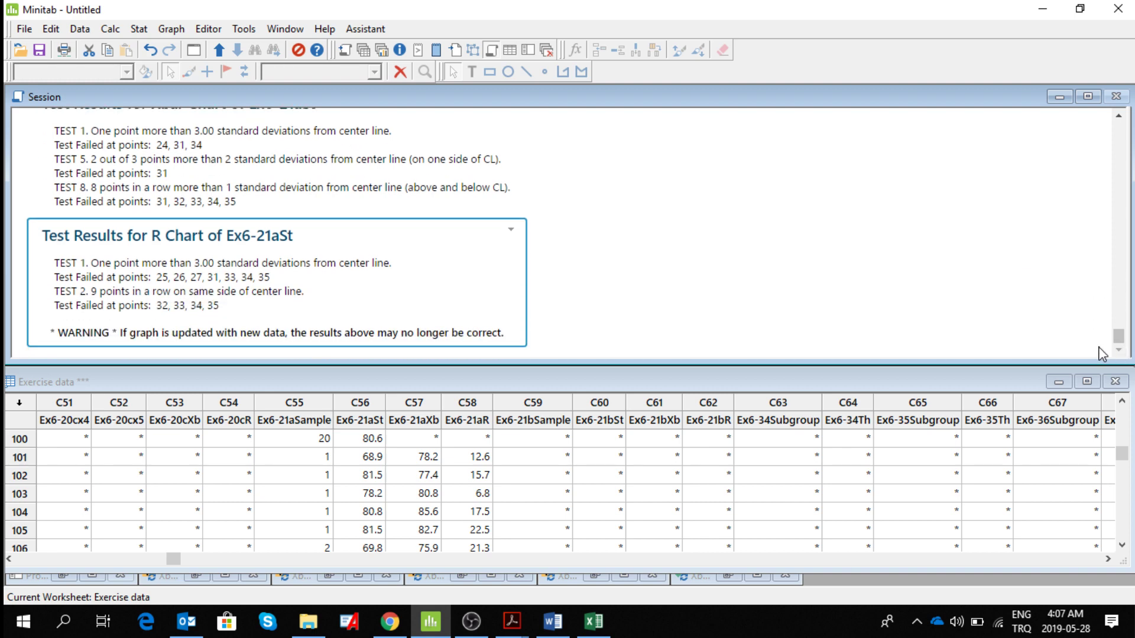
click(740, 240)
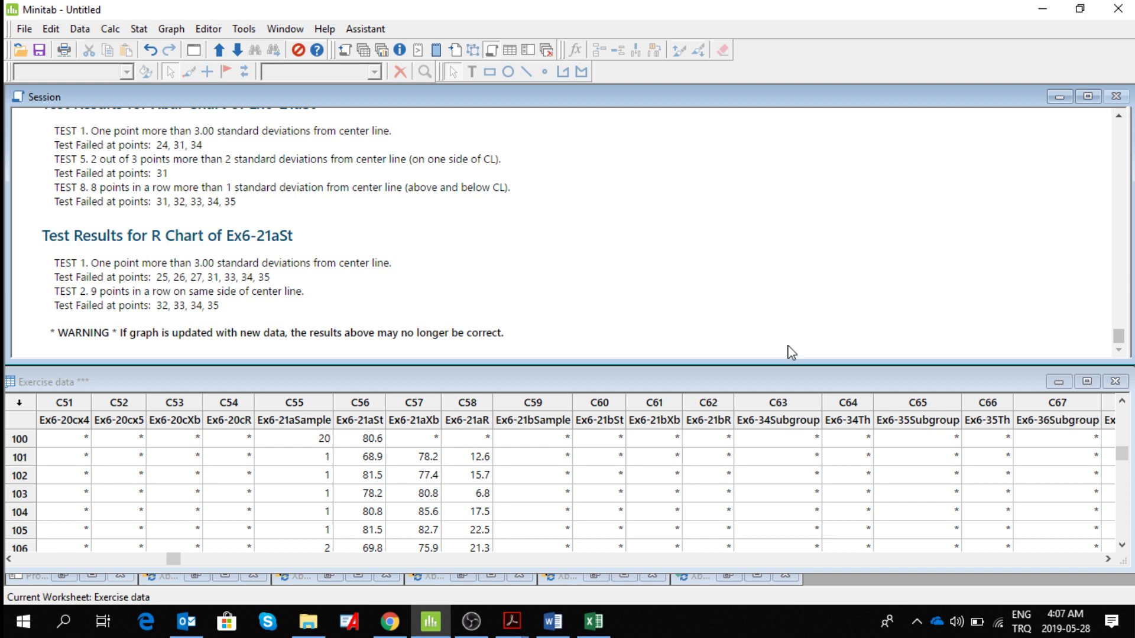
click(625, 577)
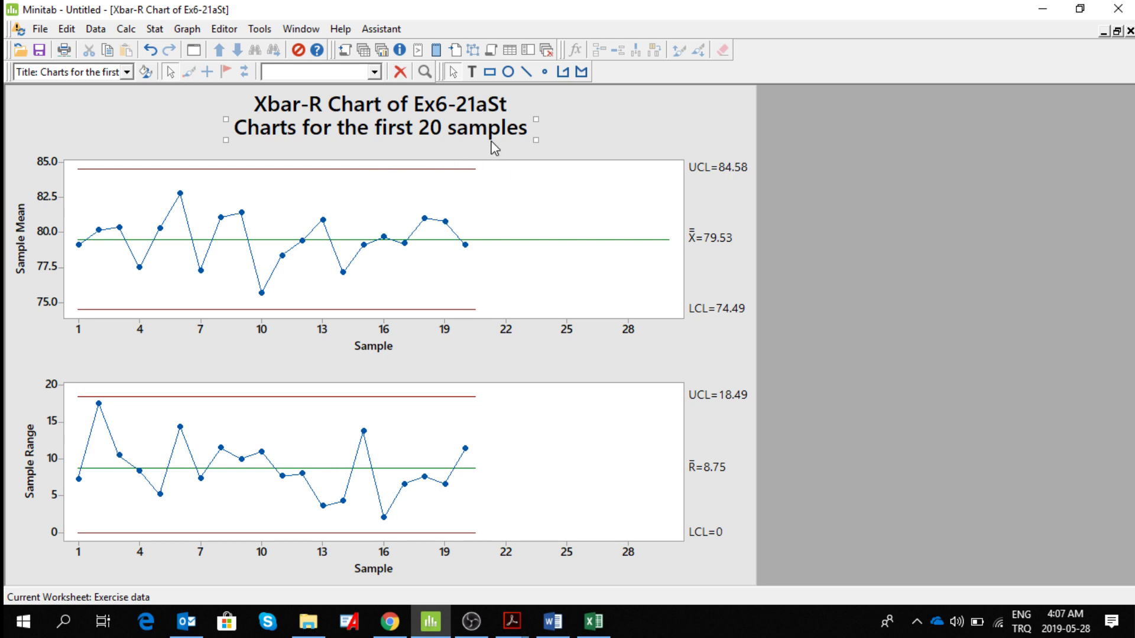
right_click(713, 111)
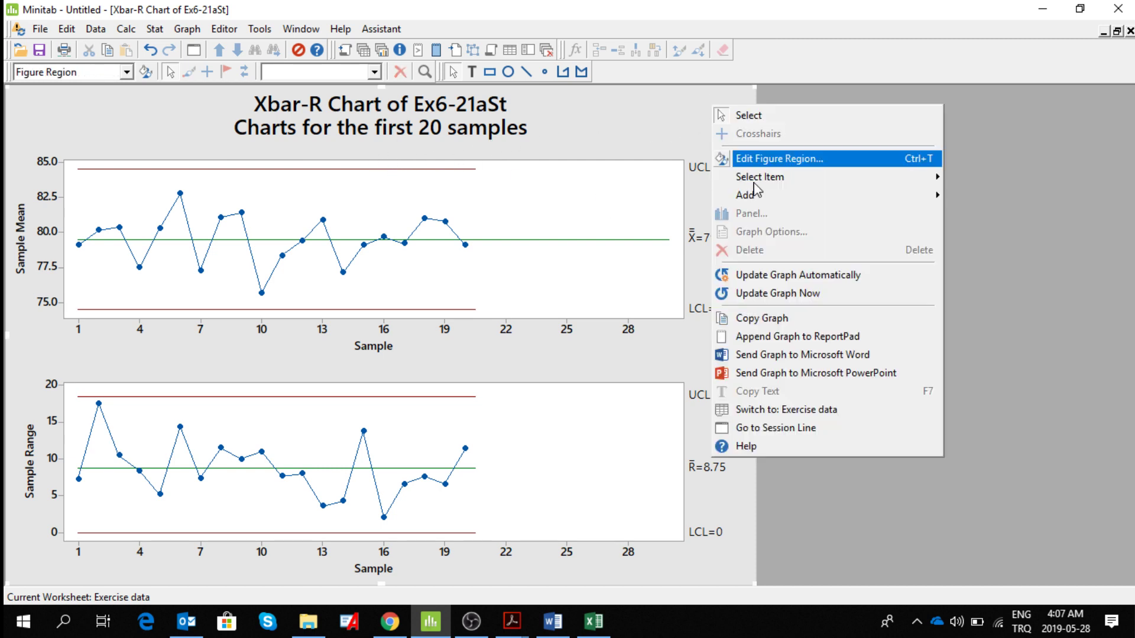
click(804, 357)
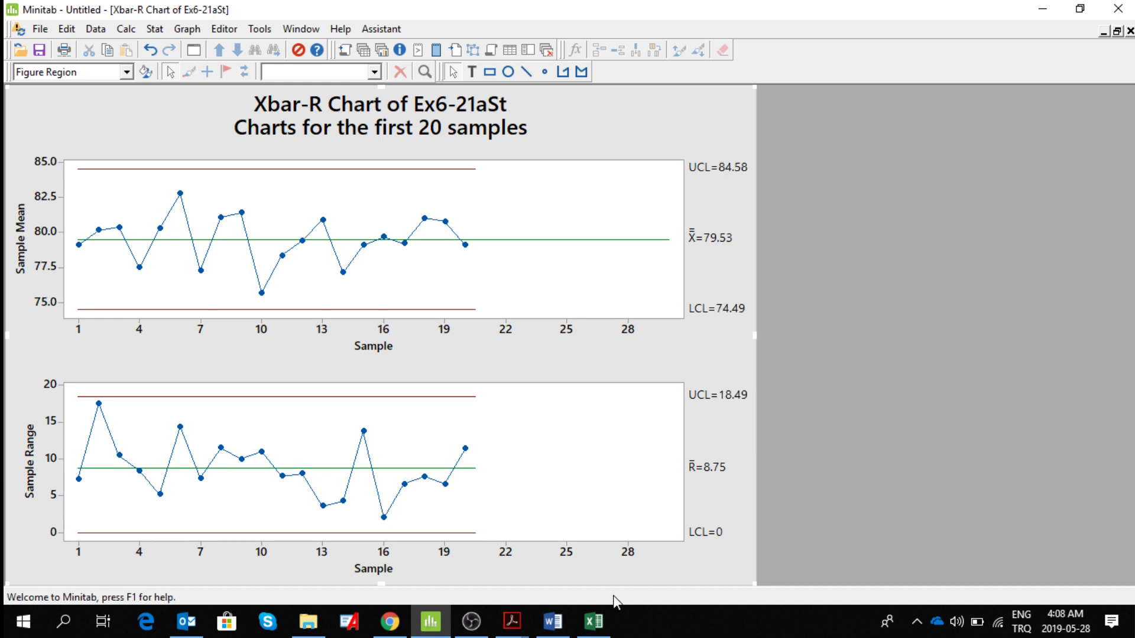
click(1103, 30)
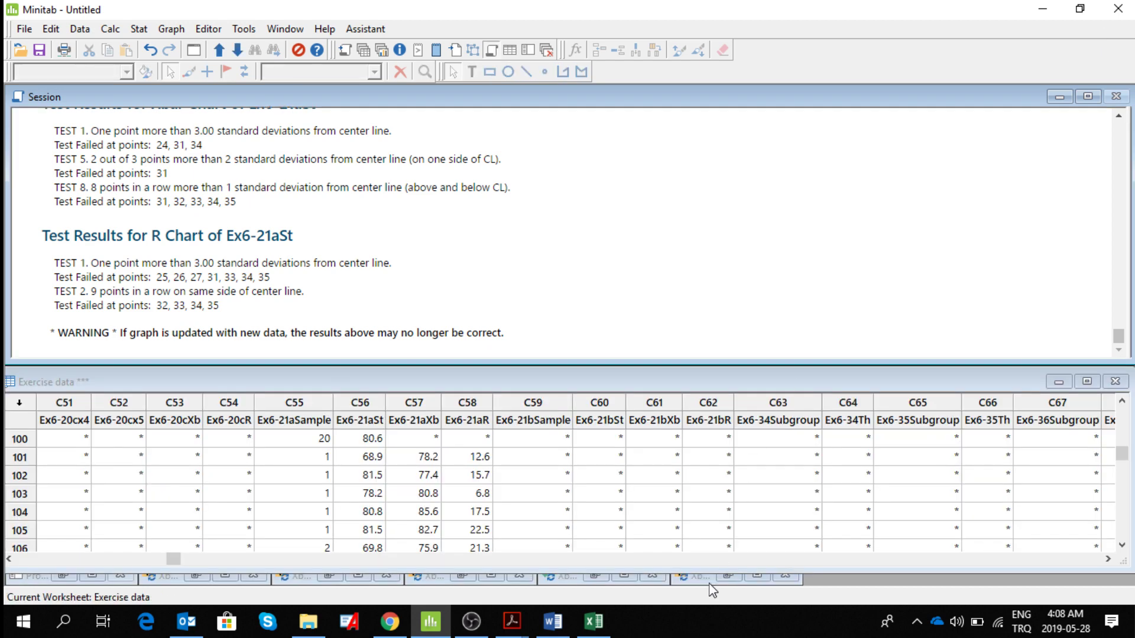
Reopen the "Charts for the first 20 samples" graph and remove it from the project without saving it separately.
click(703, 576)
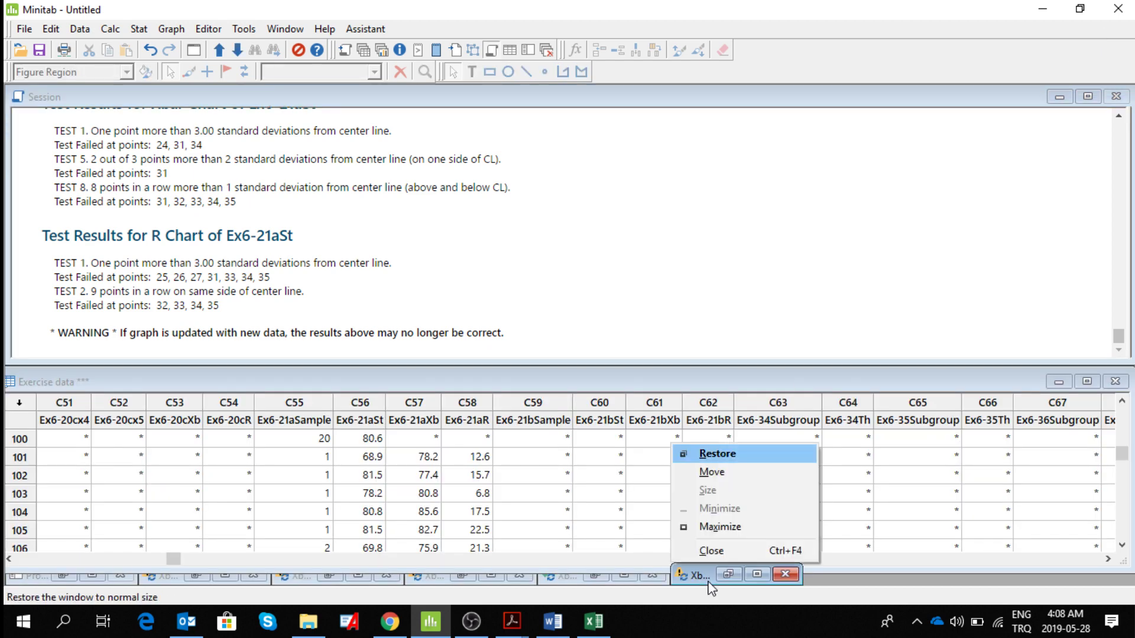
click(758, 576)
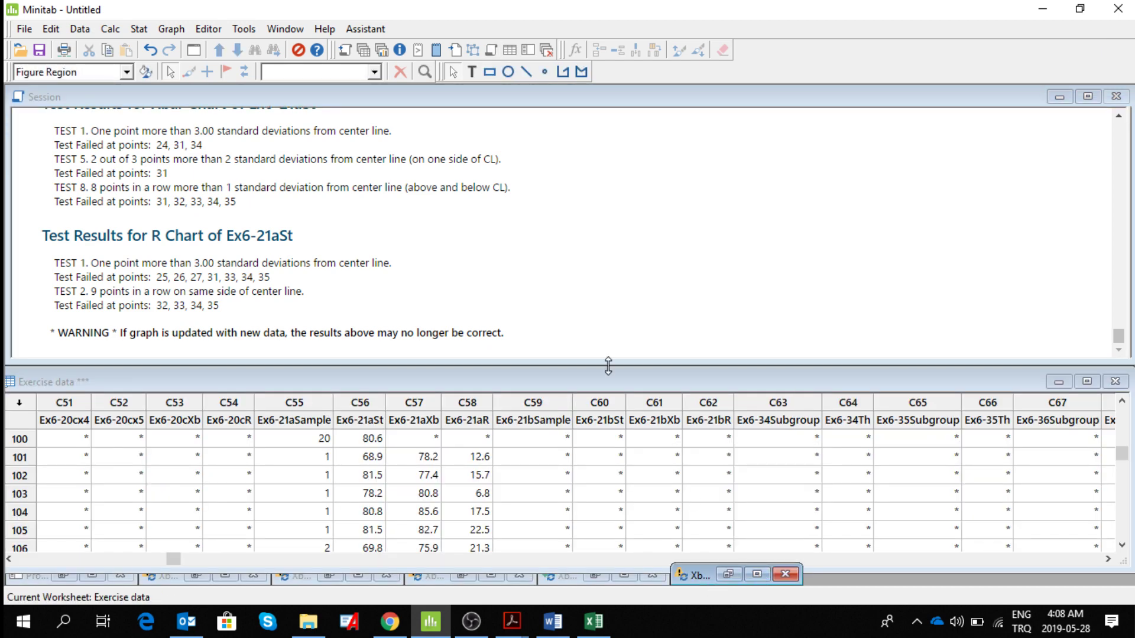
click(757, 574)
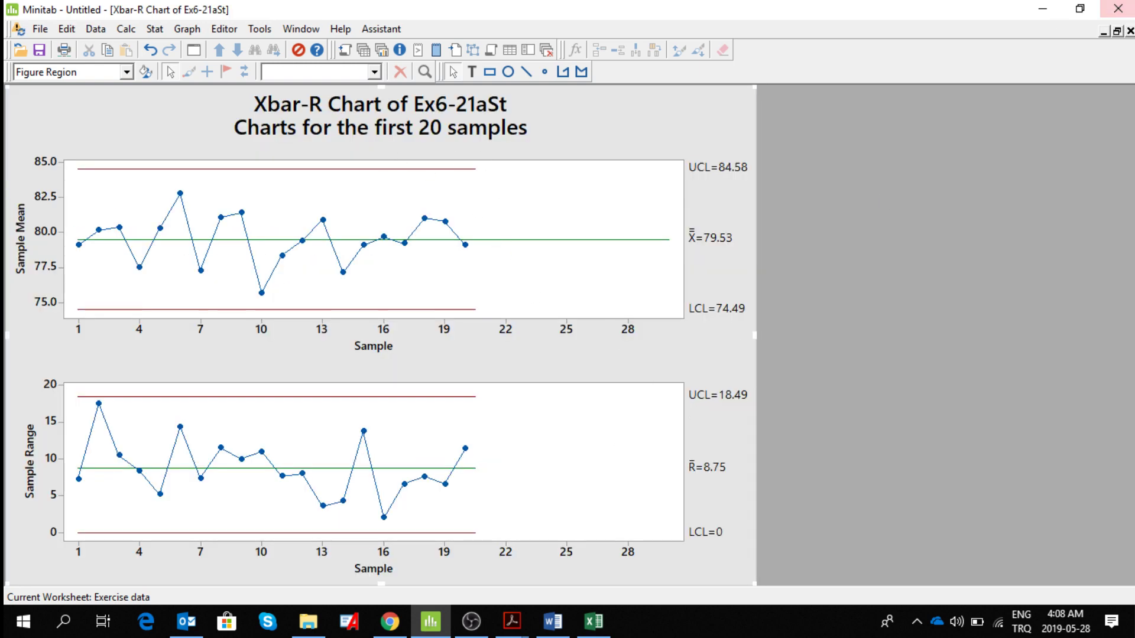
click(1130, 31)
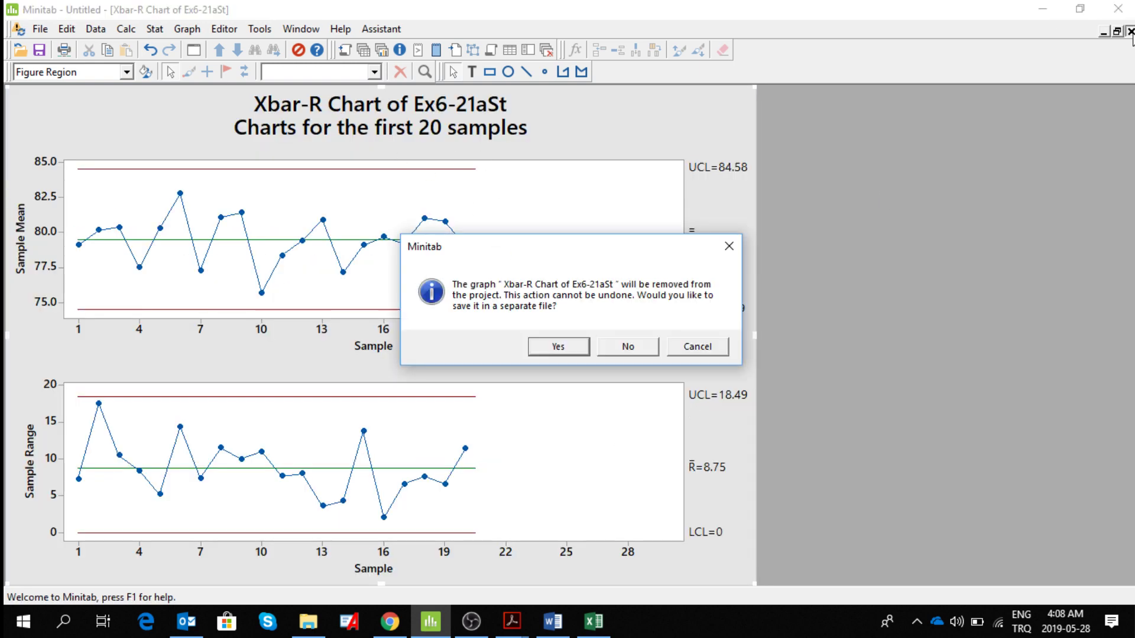
click(626, 347)
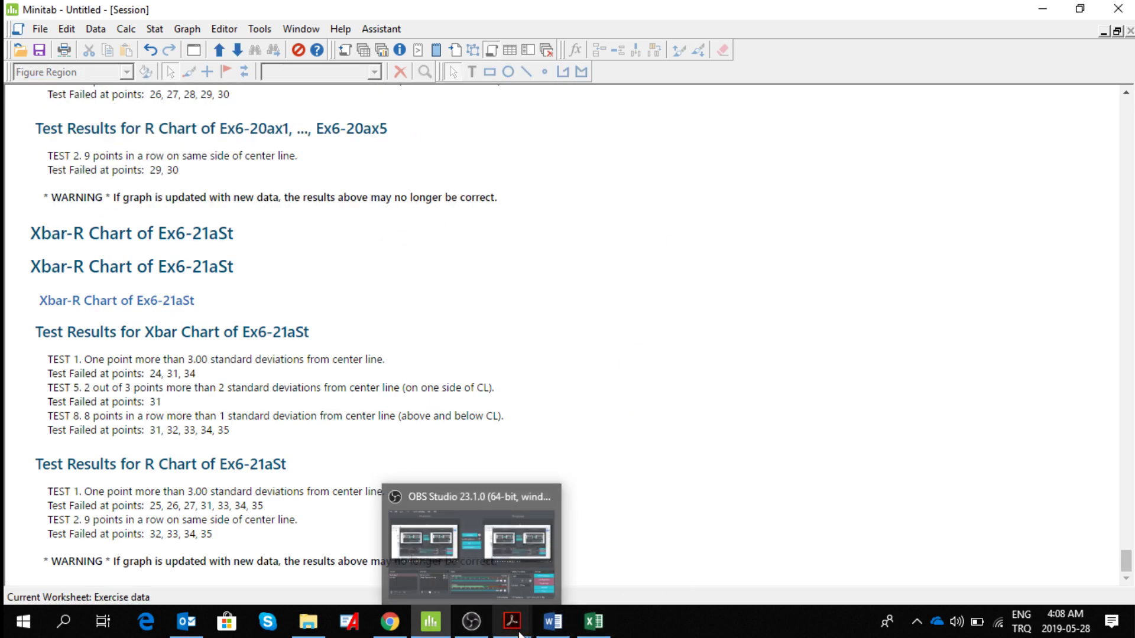
Return to Minitab and remove the Xbar-R chart of Ex6-21aSt without a subtitle from the project, without saving it separately.
click(430, 623)
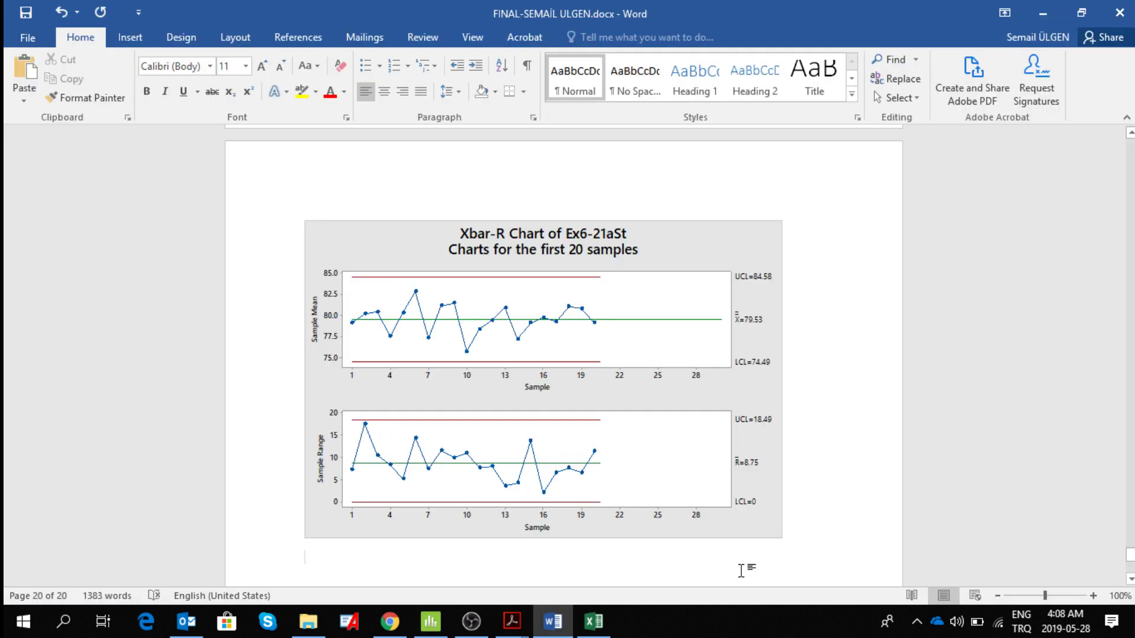
click(429, 624)
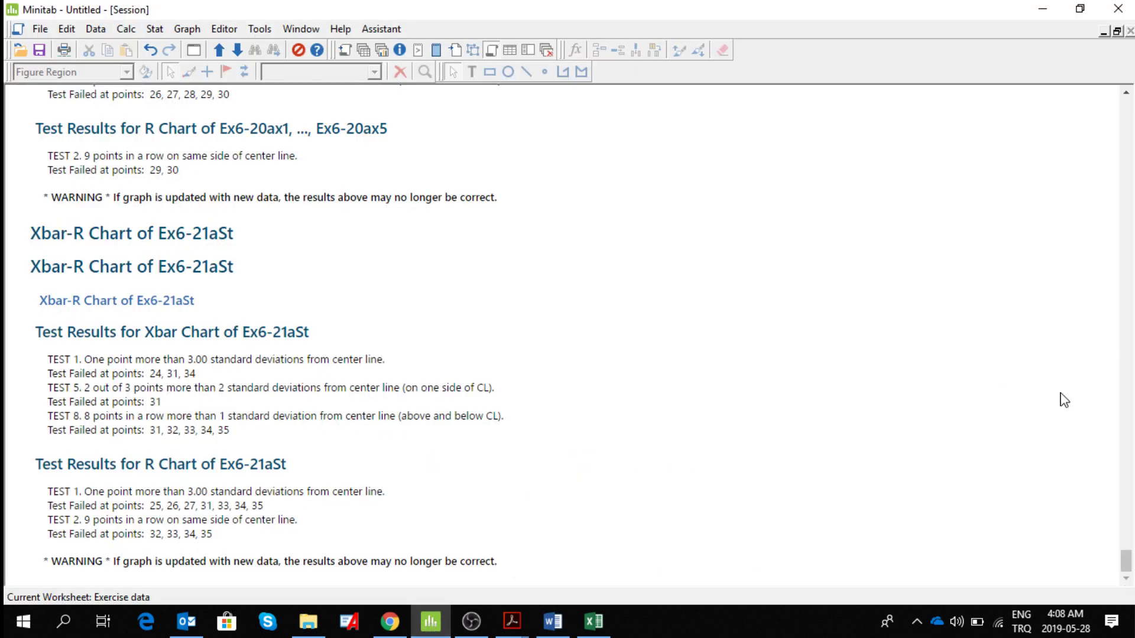
click(510, 50)
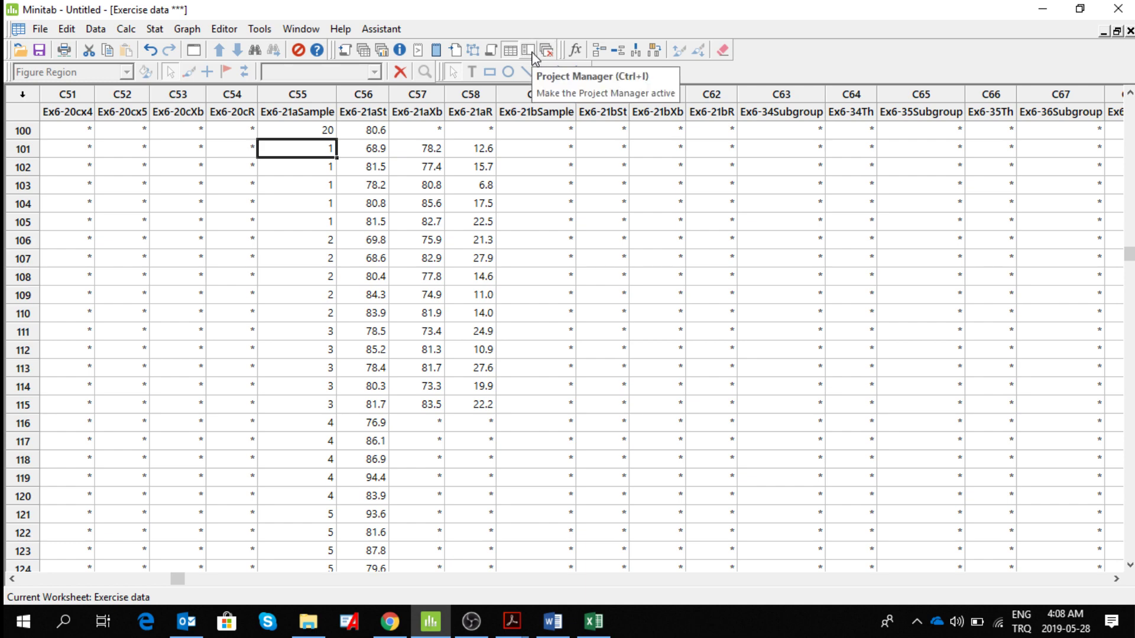
click(491, 53)
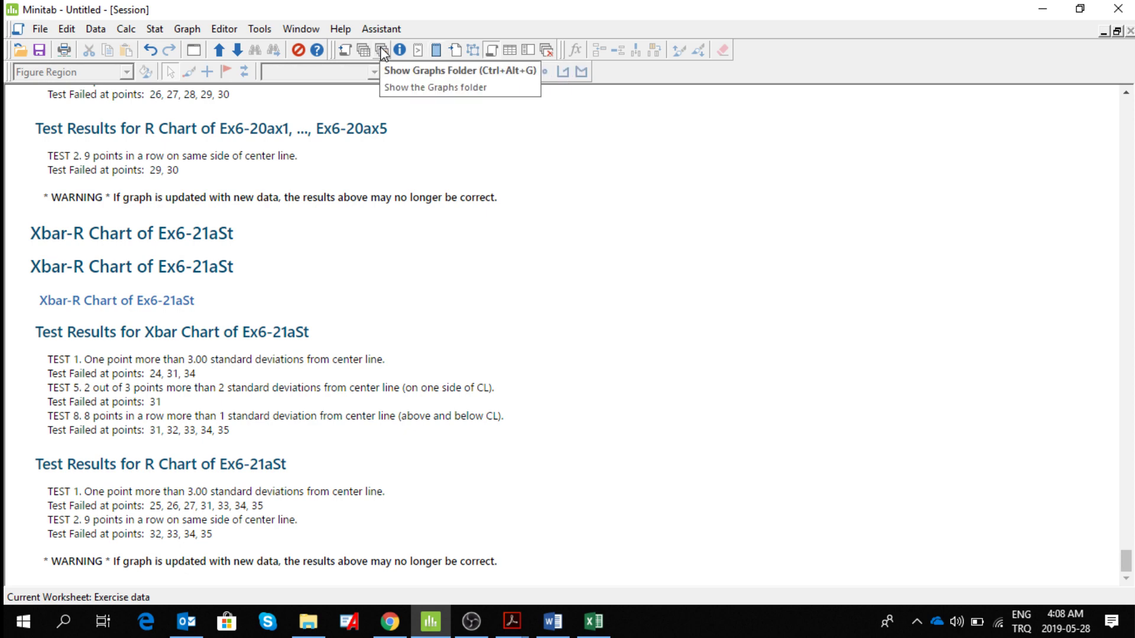
click(347, 54)
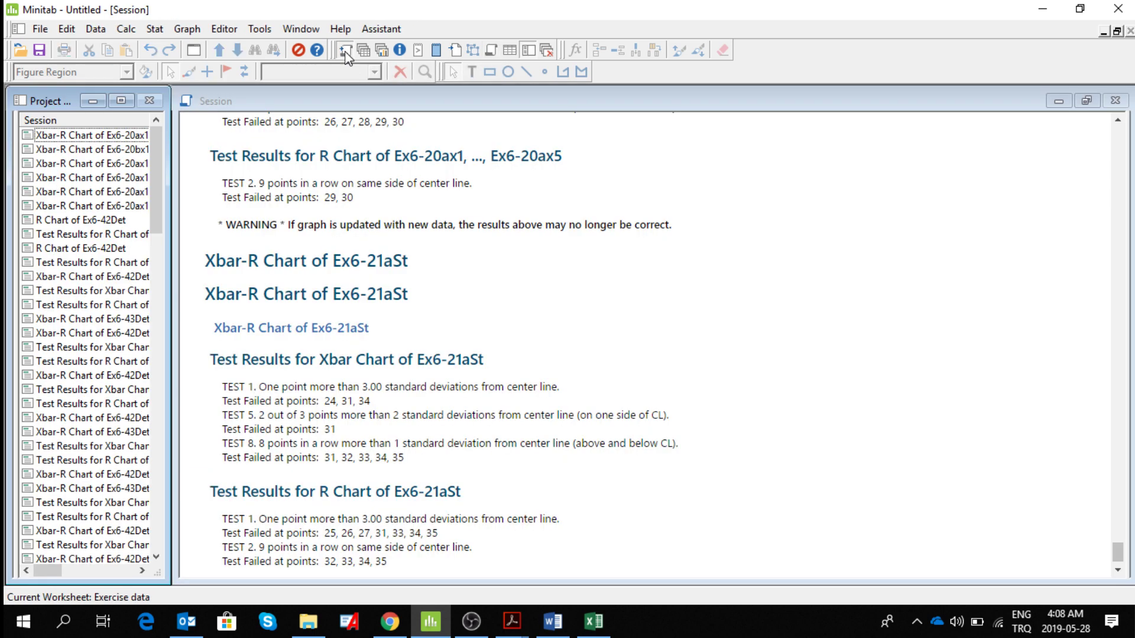
click(346, 55)
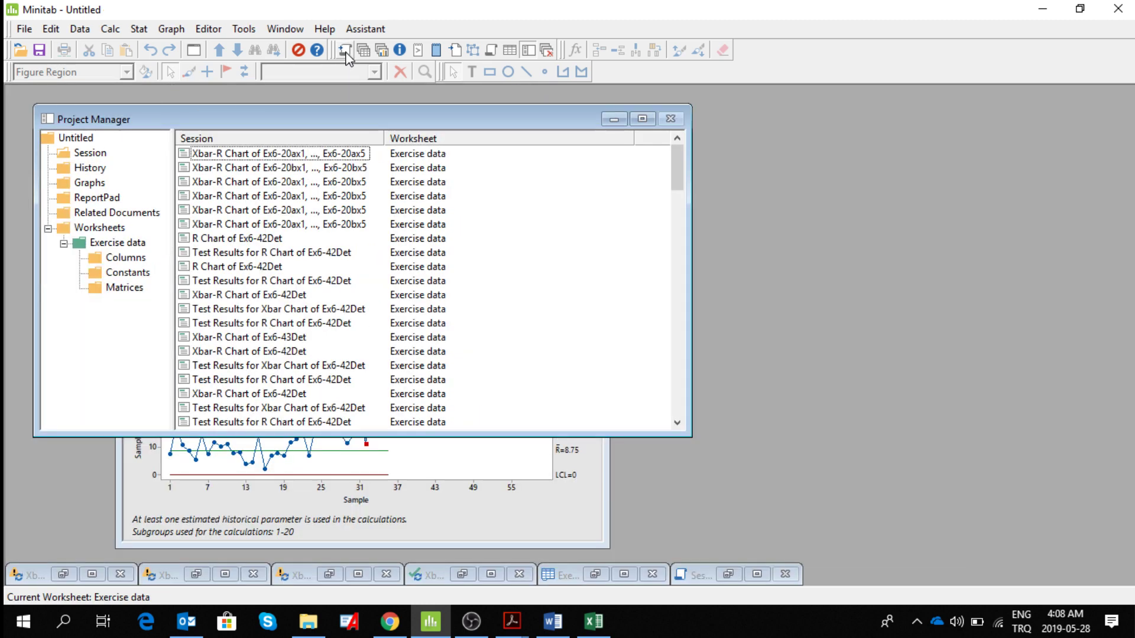
click(551, 510)
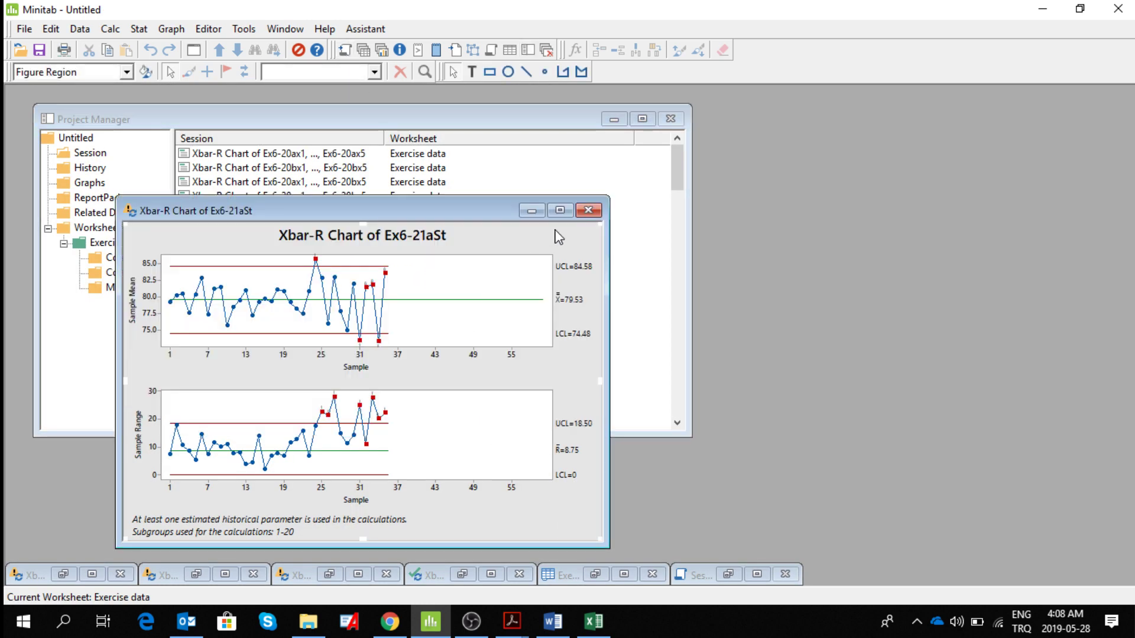
click(594, 216)
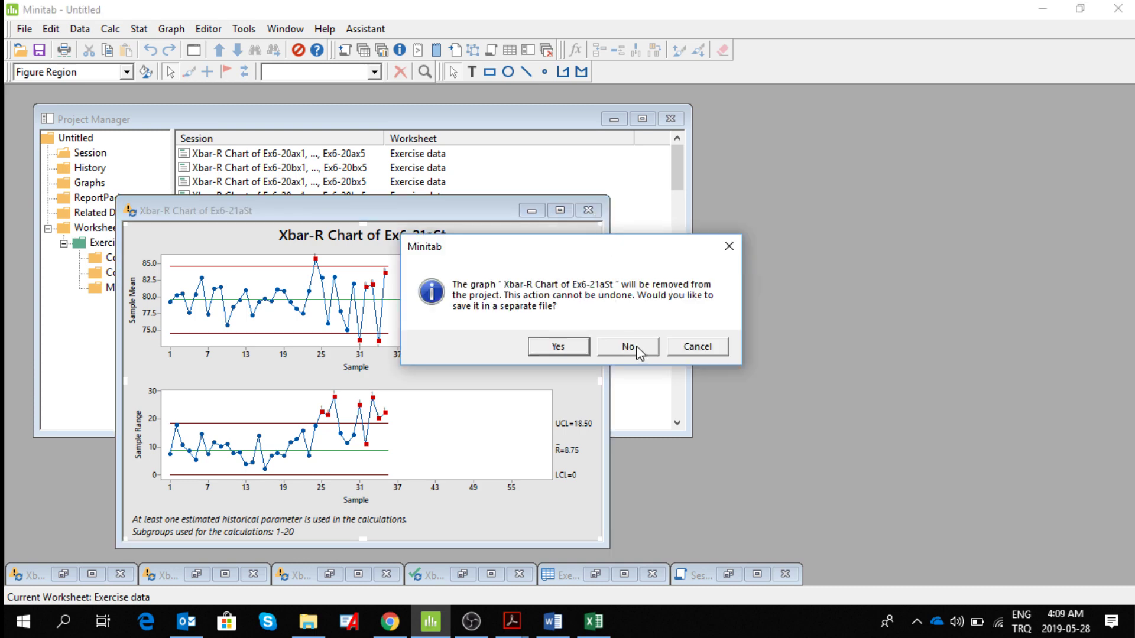
click(640, 352)
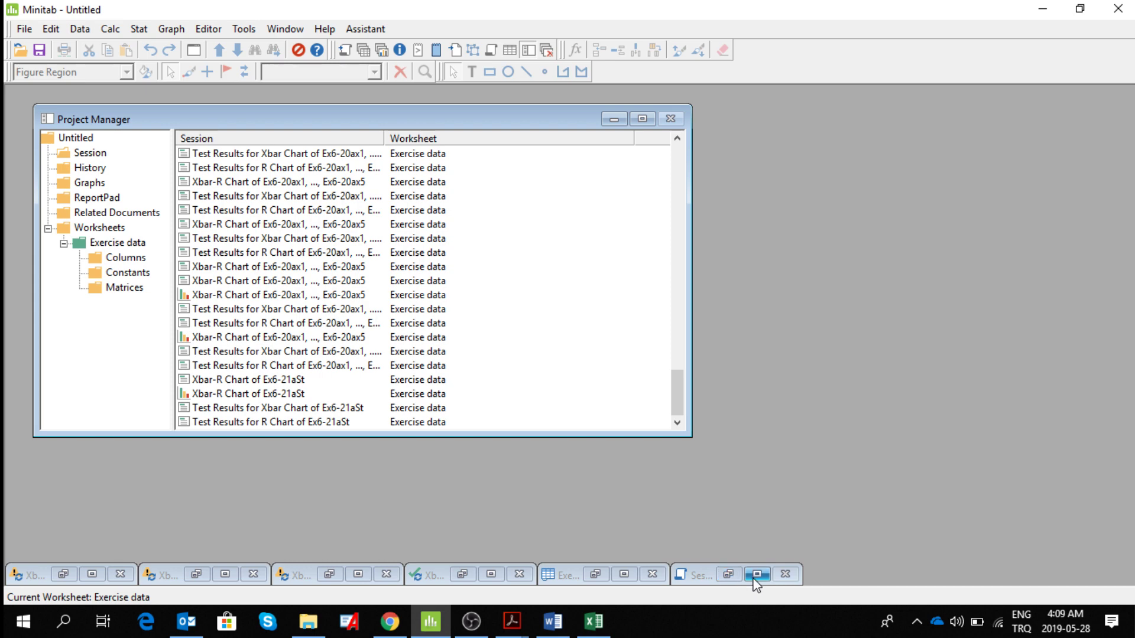
Send the Xbar-R graph subtitled "Charts for 35 samples" to Word and remove it from the project without saving it separately.
click(756, 577)
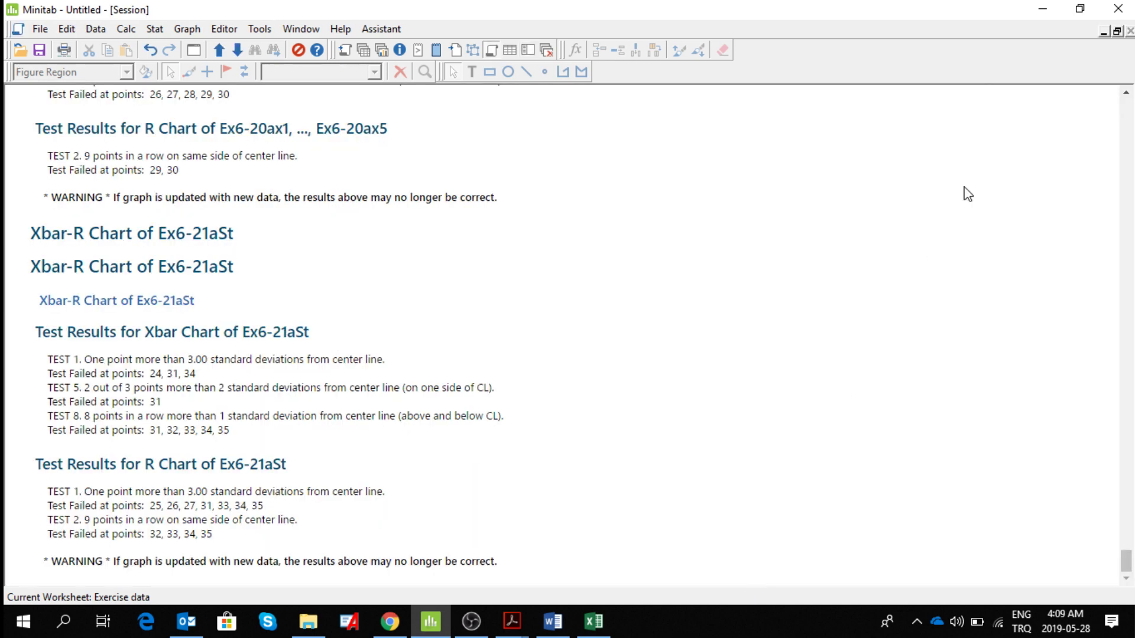
click(1117, 32)
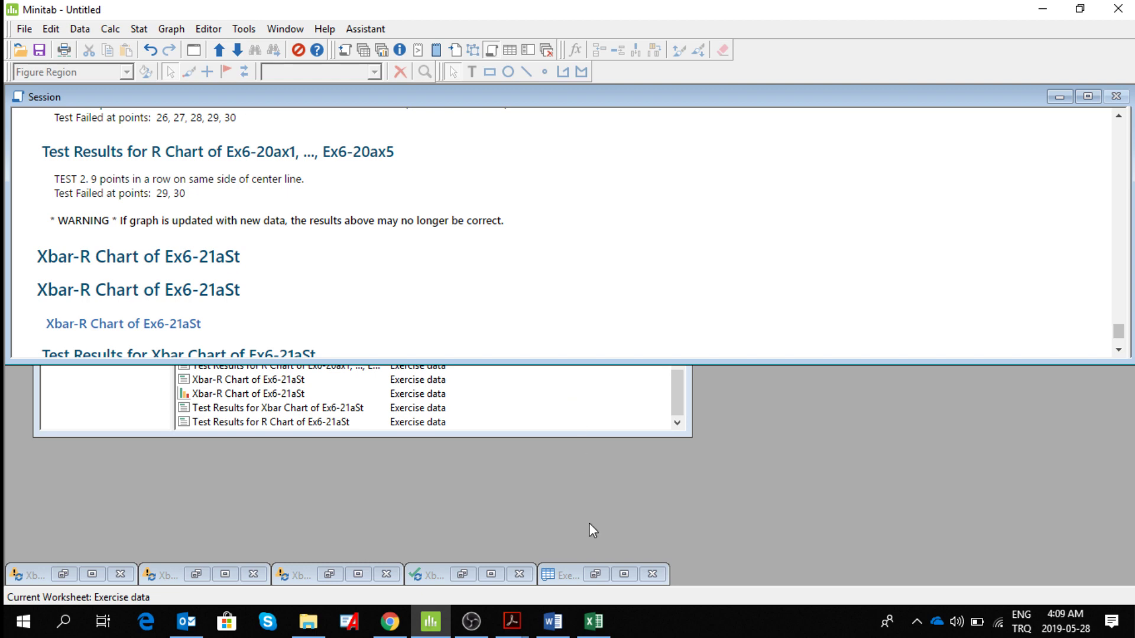
click(491, 575)
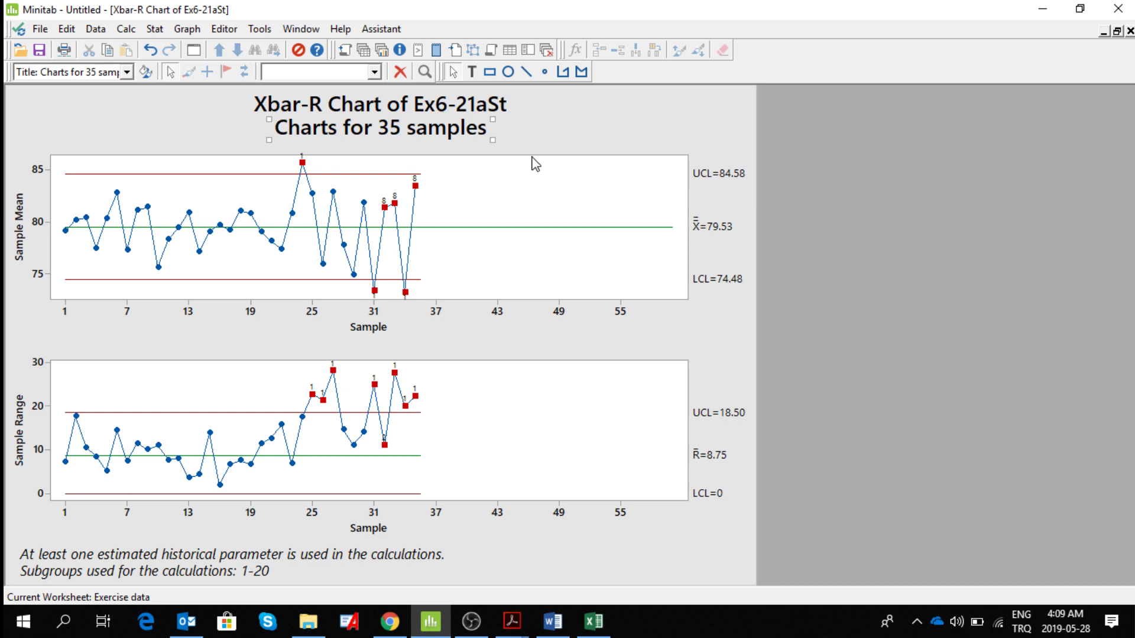
right_click(669, 108)
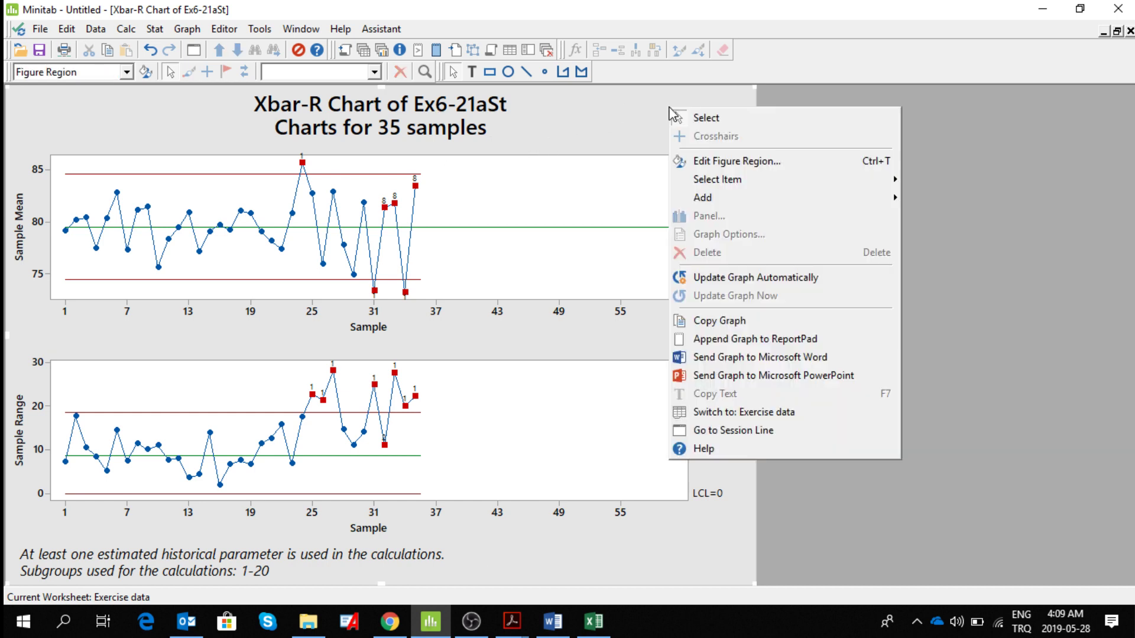
click(807, 358)
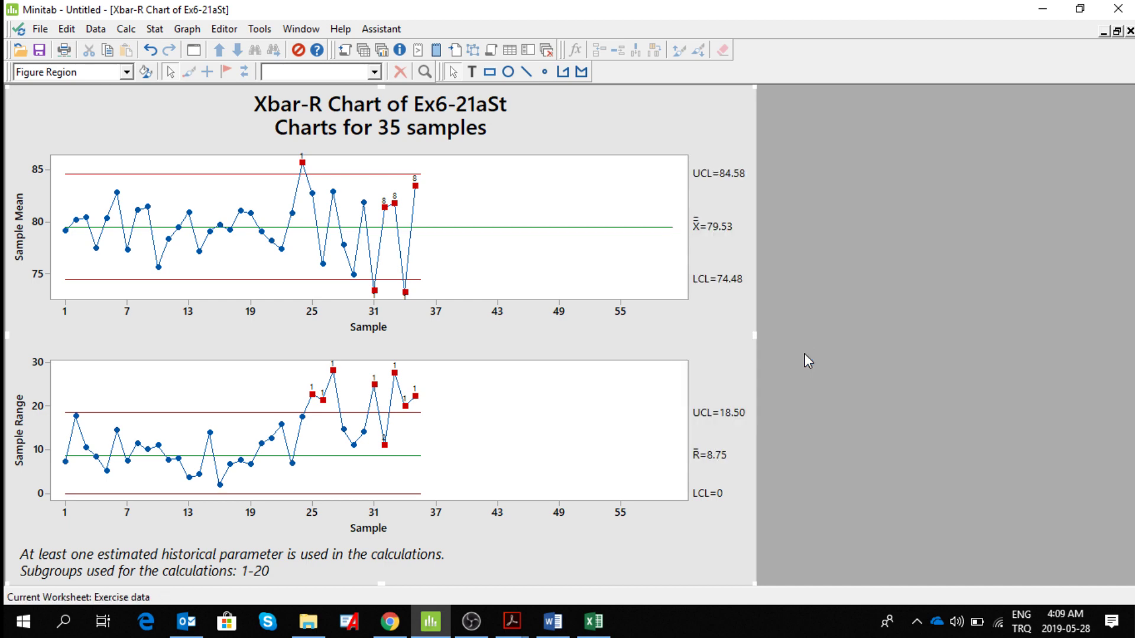
click(1130, 31)
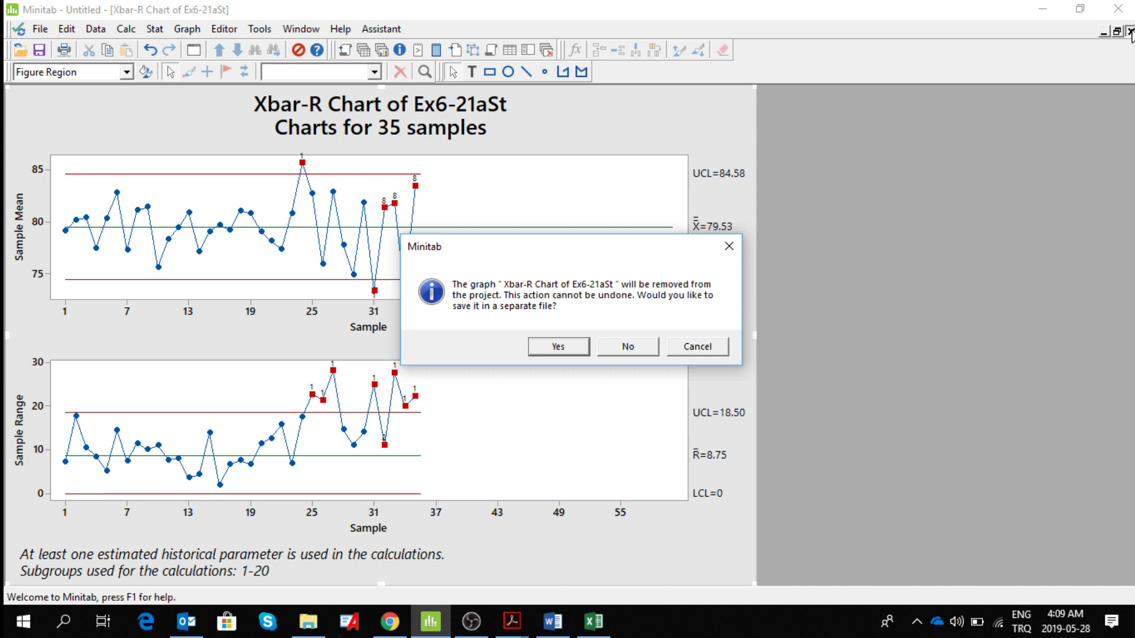
click(630, 349)
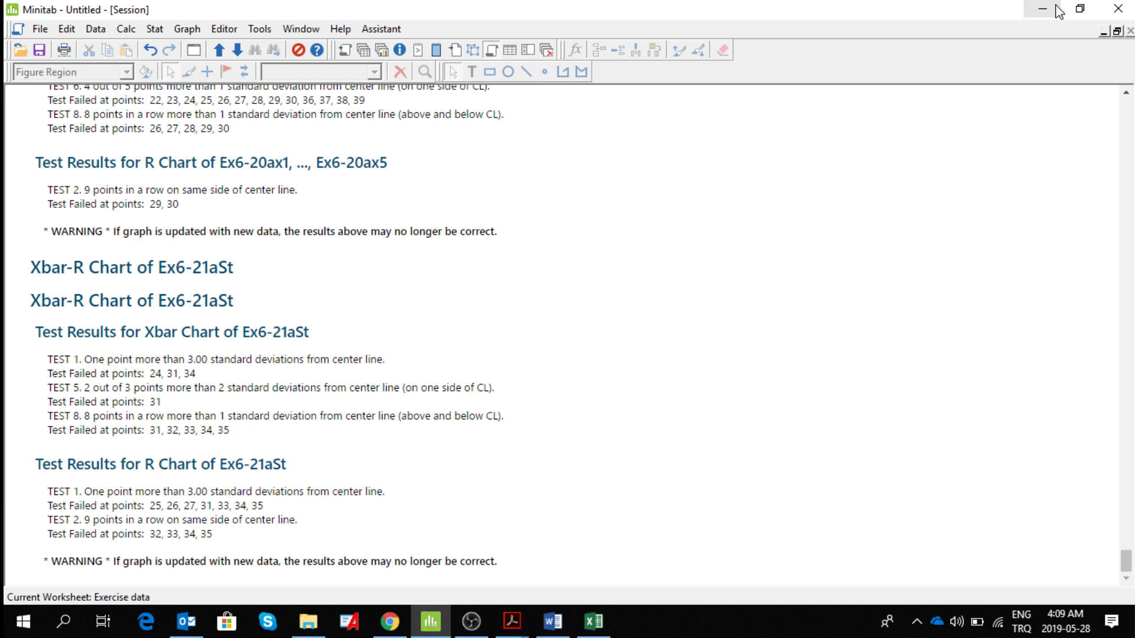
Restore the session and Exercise data worksheet windows from full size so both are visible together.
click(1117, 32)
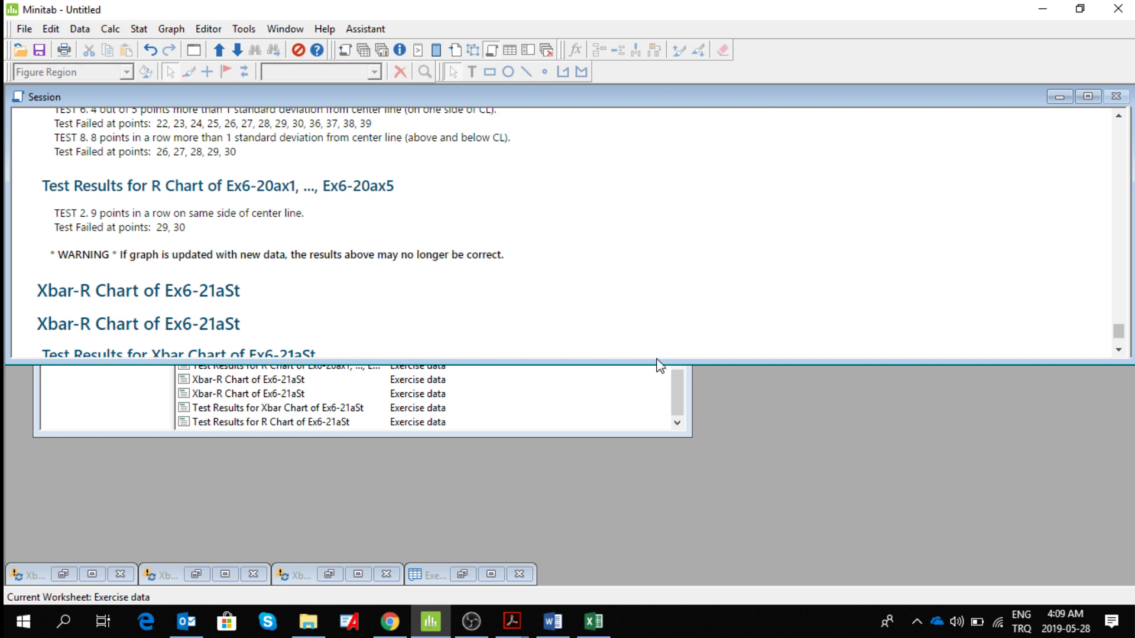
click(494, 577)
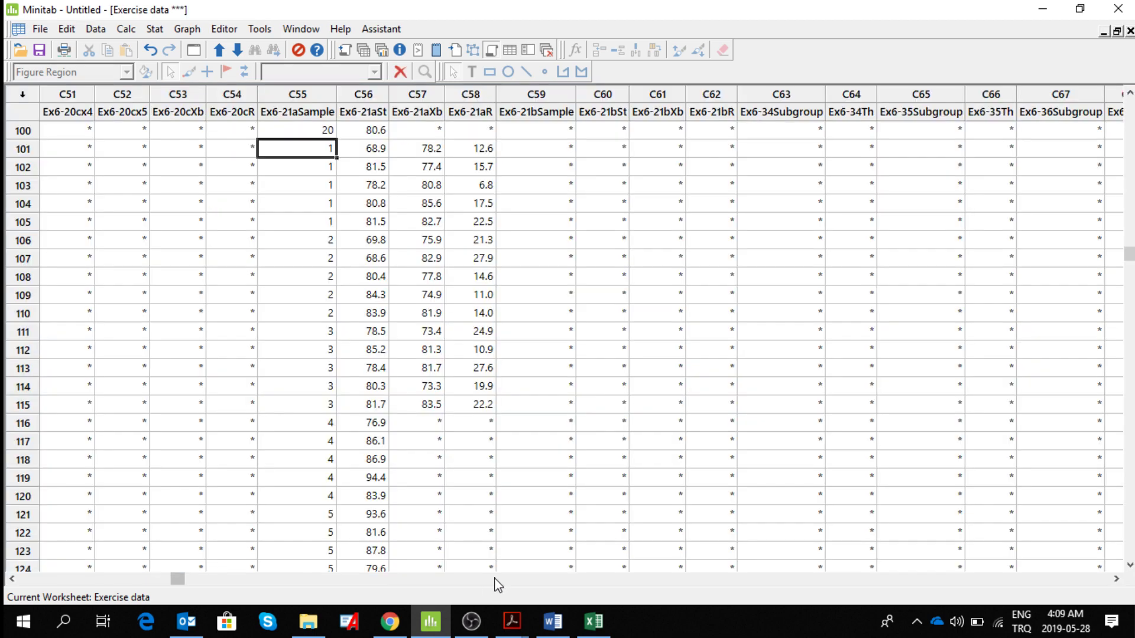
click(1116, 31)
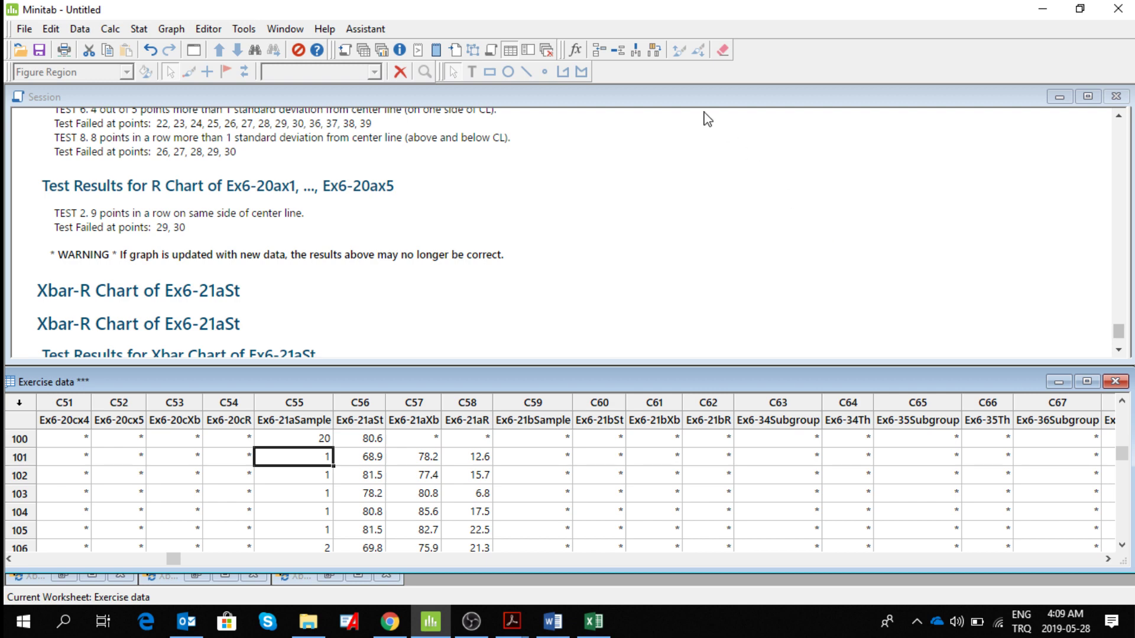
Start an Xbar-S chart for subgroups with all observations in the column Ex6-21aSt and a subgroup size of 5.
click(146, 31)
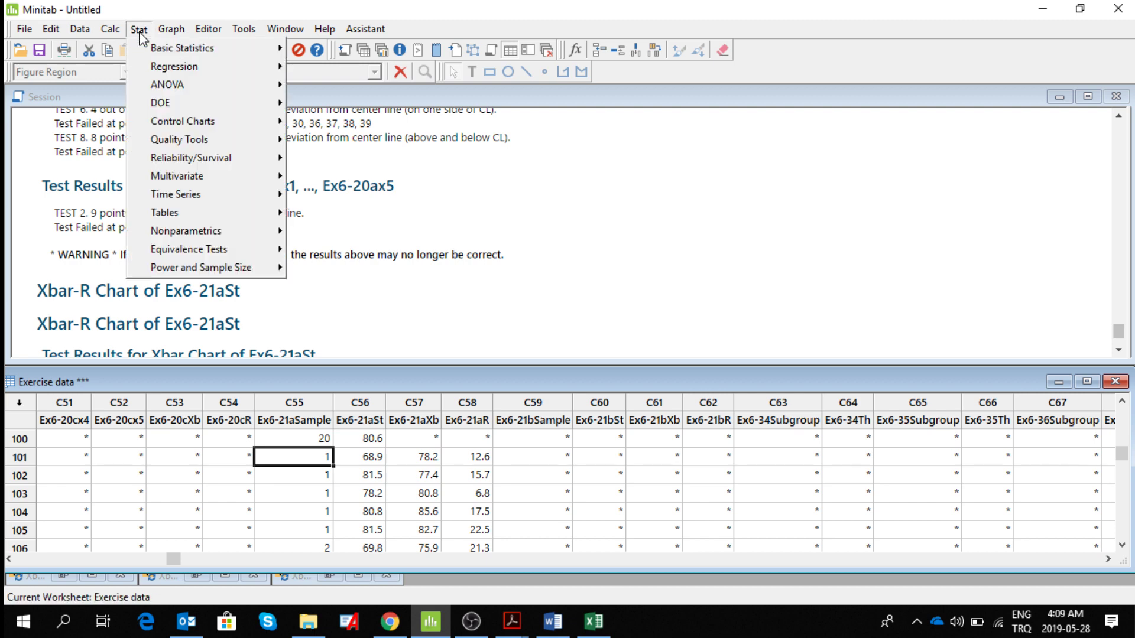
mouse_move(201, 122)
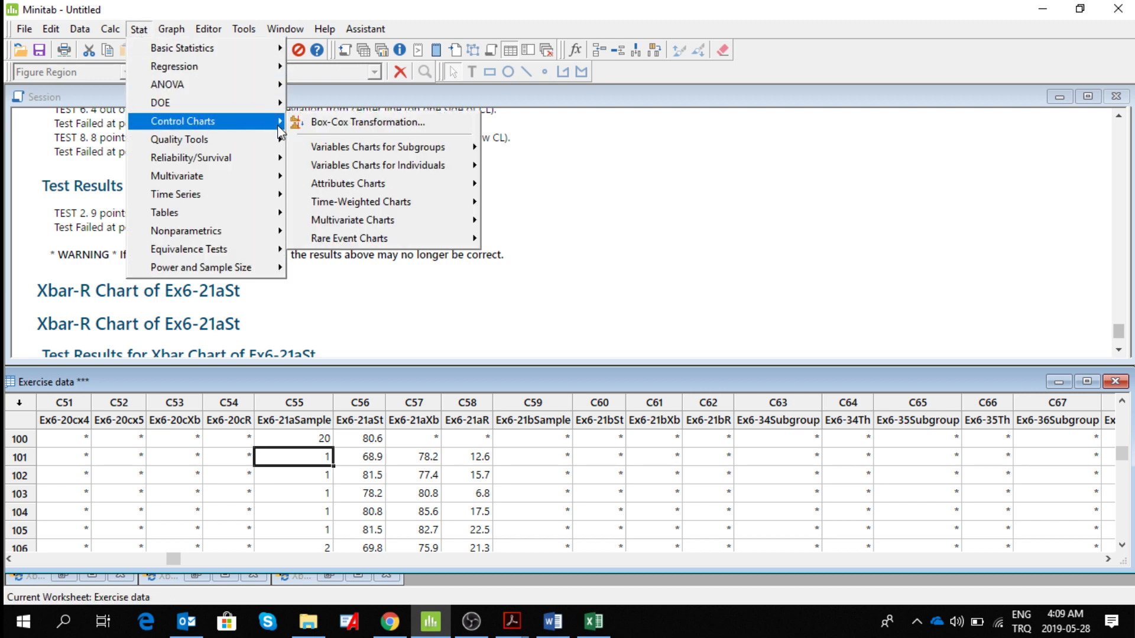
mouse_move(382, 147)
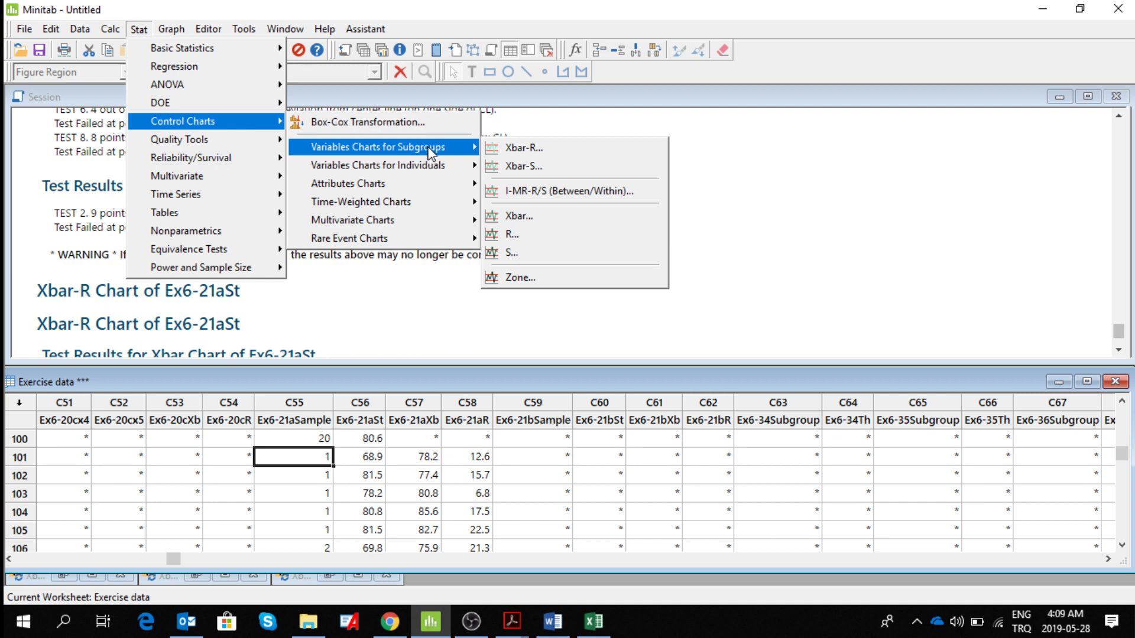
click(510, 165)
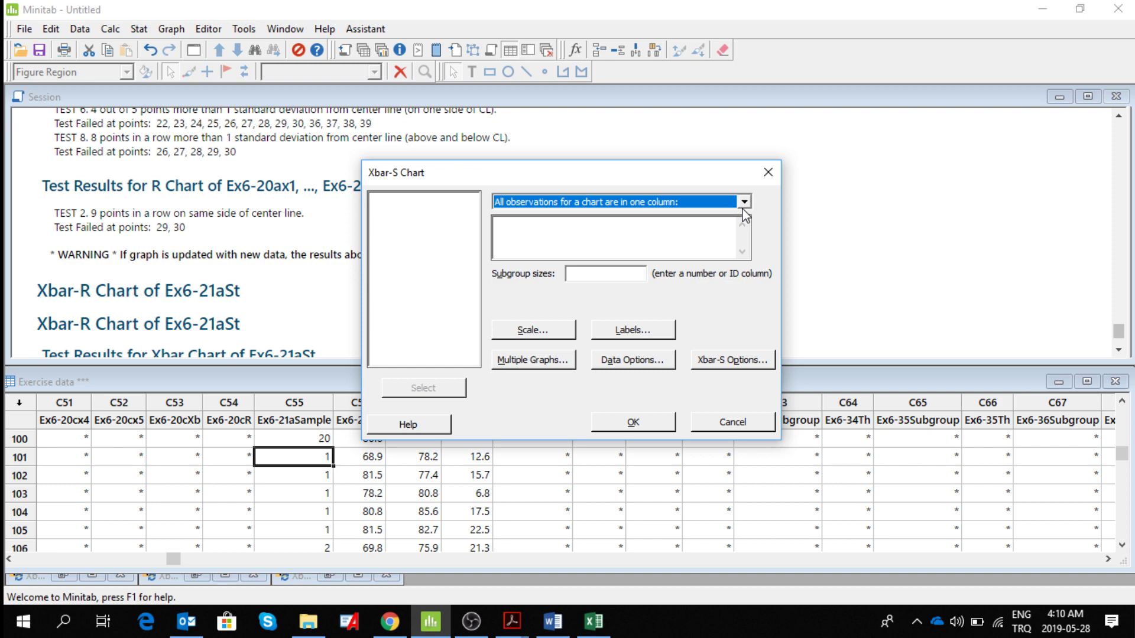
click(531, 240)
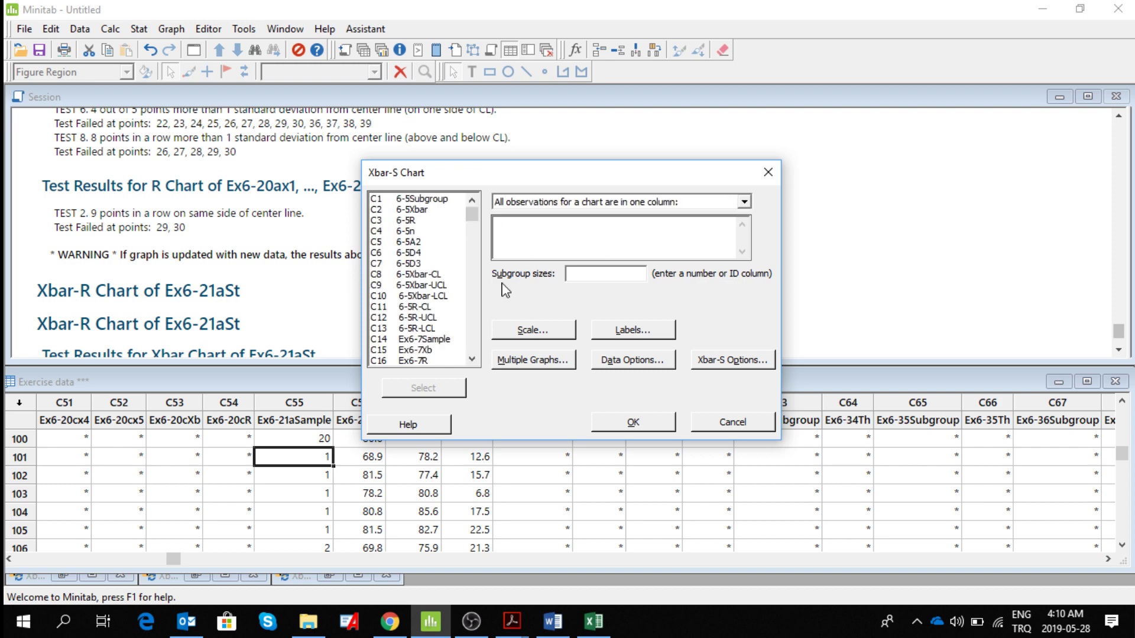
scroll(473, 359, down, 10)
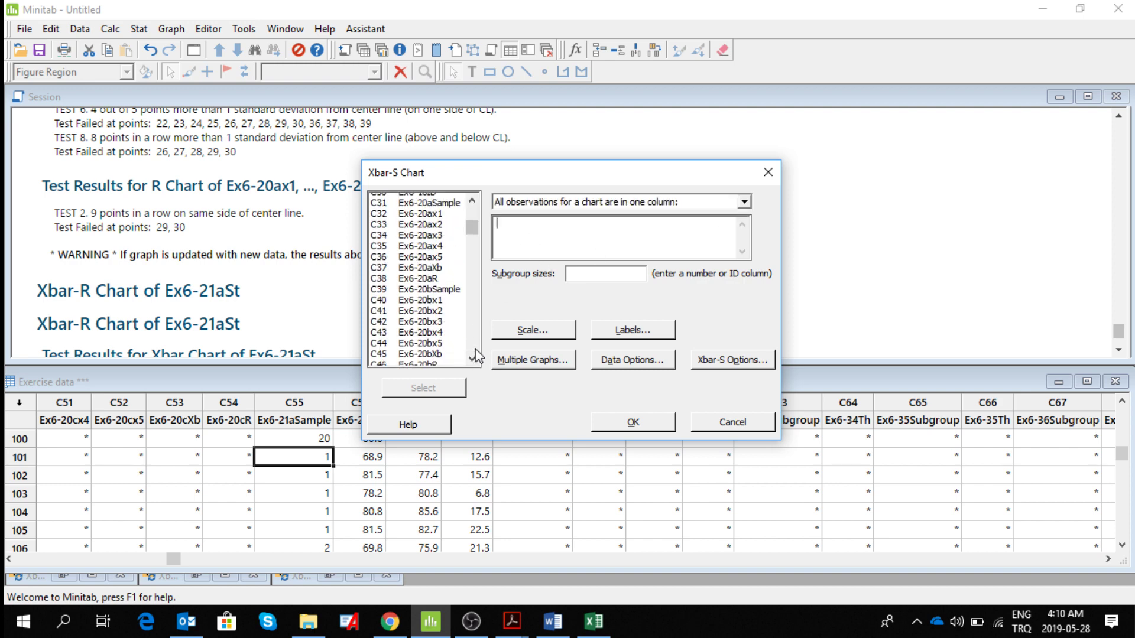
scroll(475, 355, down, 5)
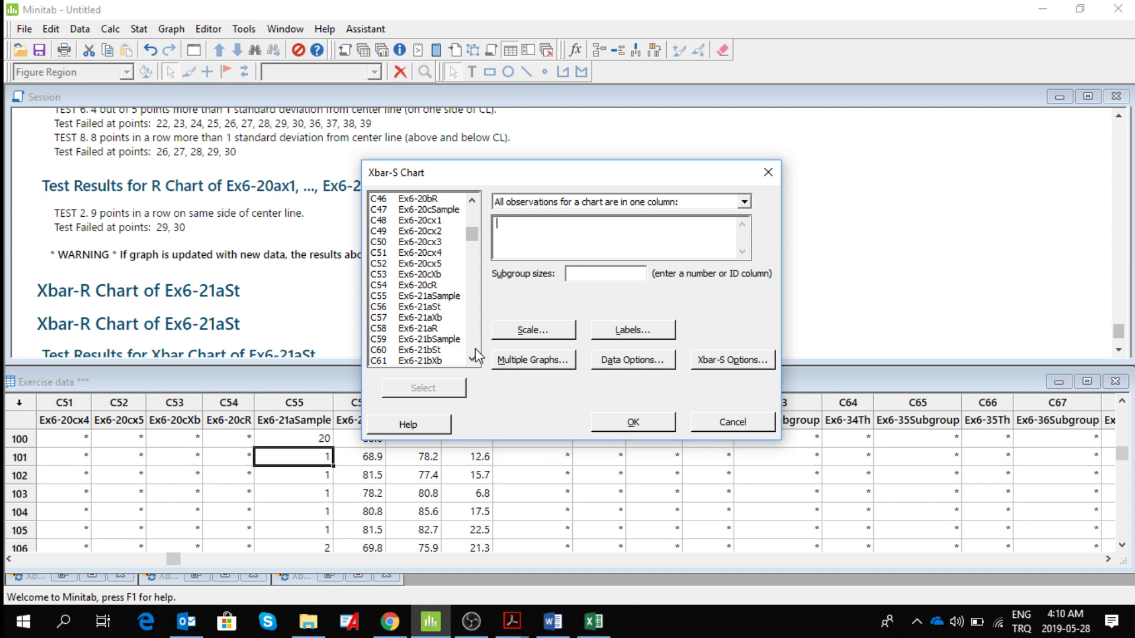
click(436, 307)
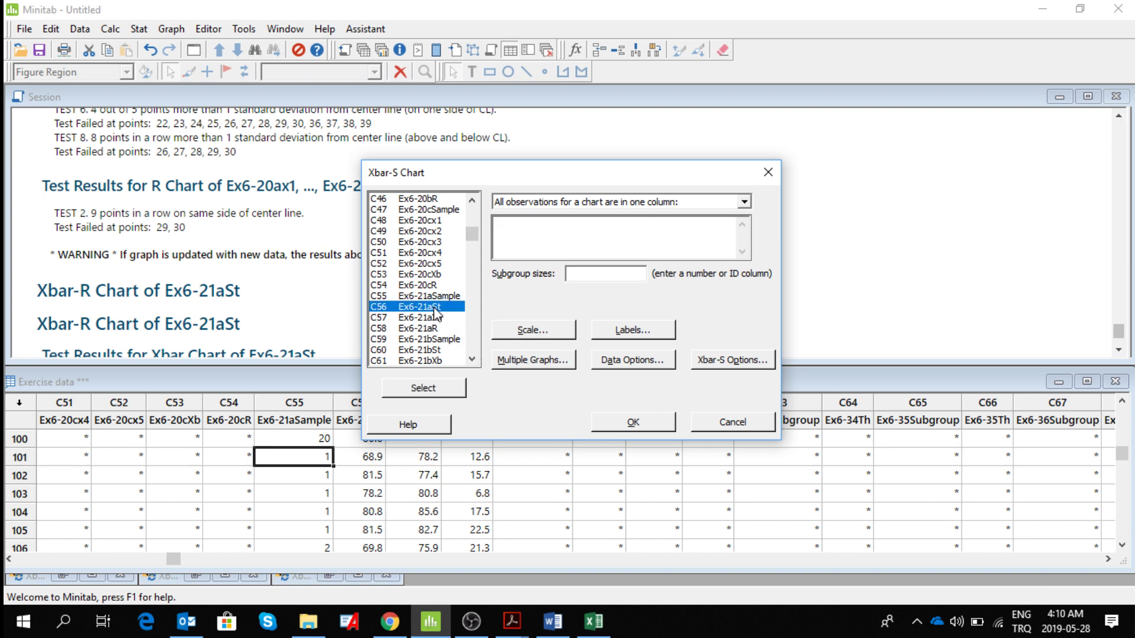
click(436, 393)
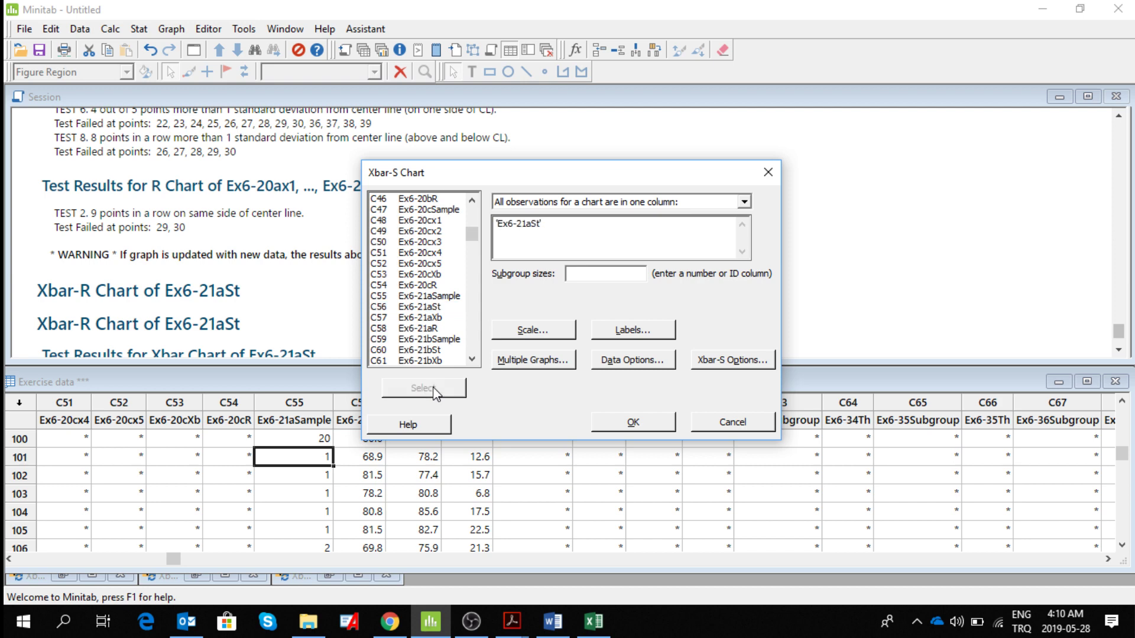
click(613, 275)
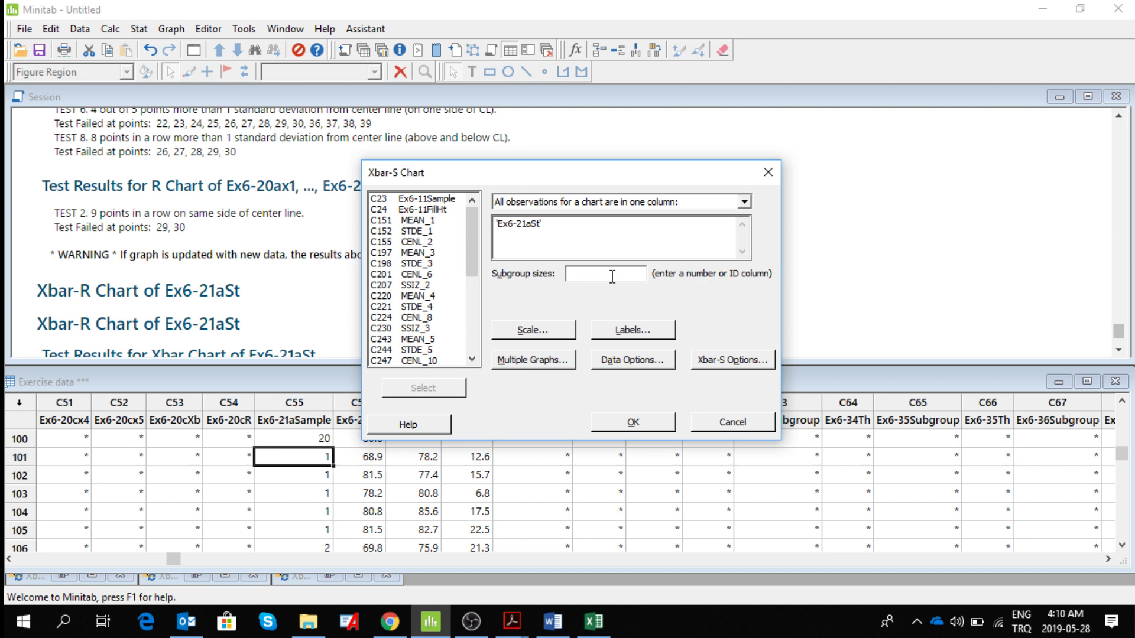
text(5)
In the Xbar-S options, set the mean parameter to 79.53 and the standard deviation to 3.7618.
click(732, 361)
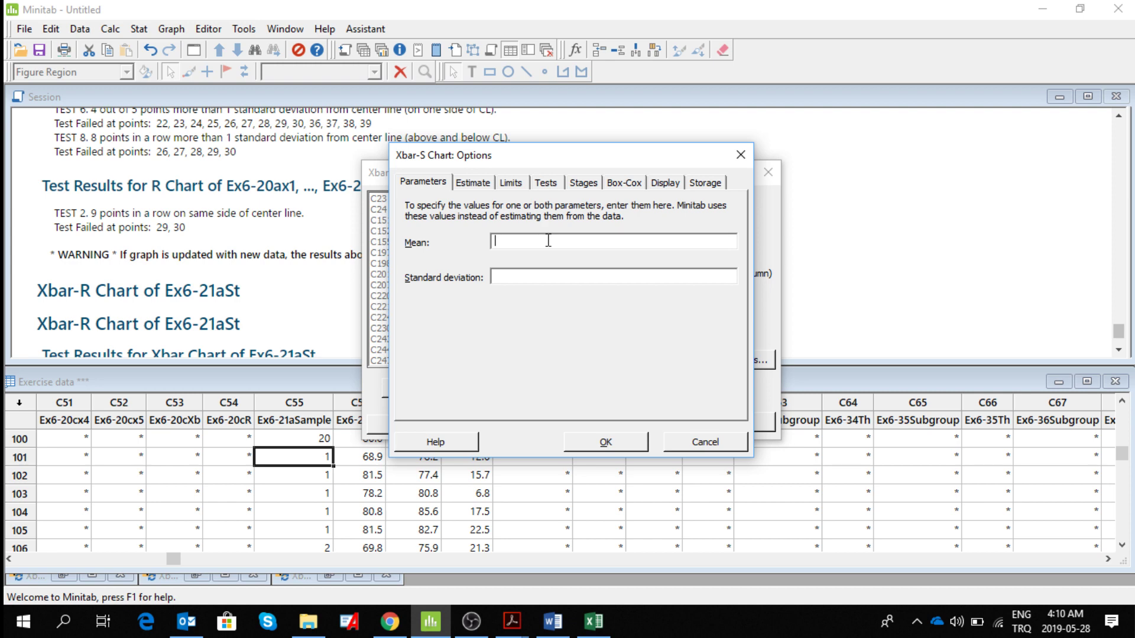
text(79.)
text(53)
text(3.7618)
Set the parameter estimation to use only subgroups 1:20 and bring up the control limit options.
click(473, 183)
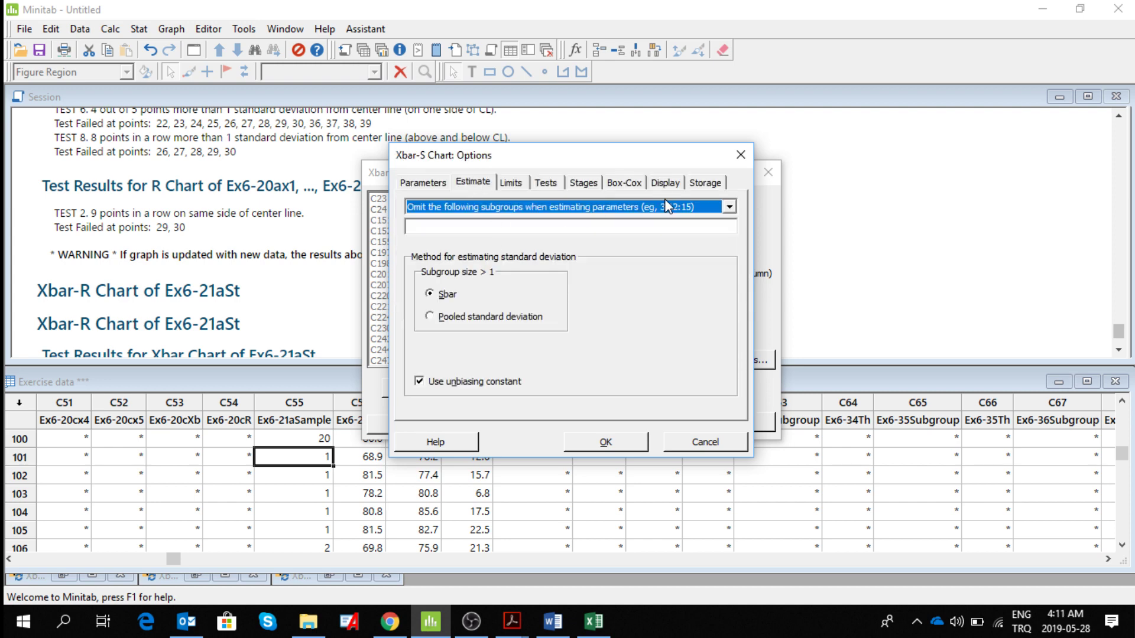
click(730, 208)
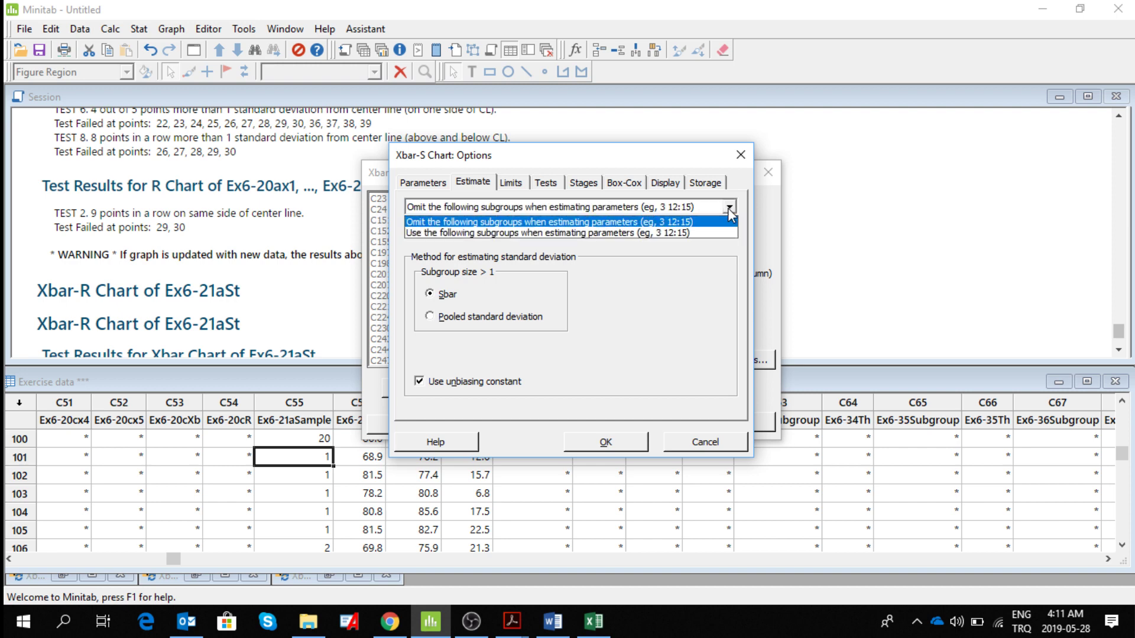
click(710, 233)
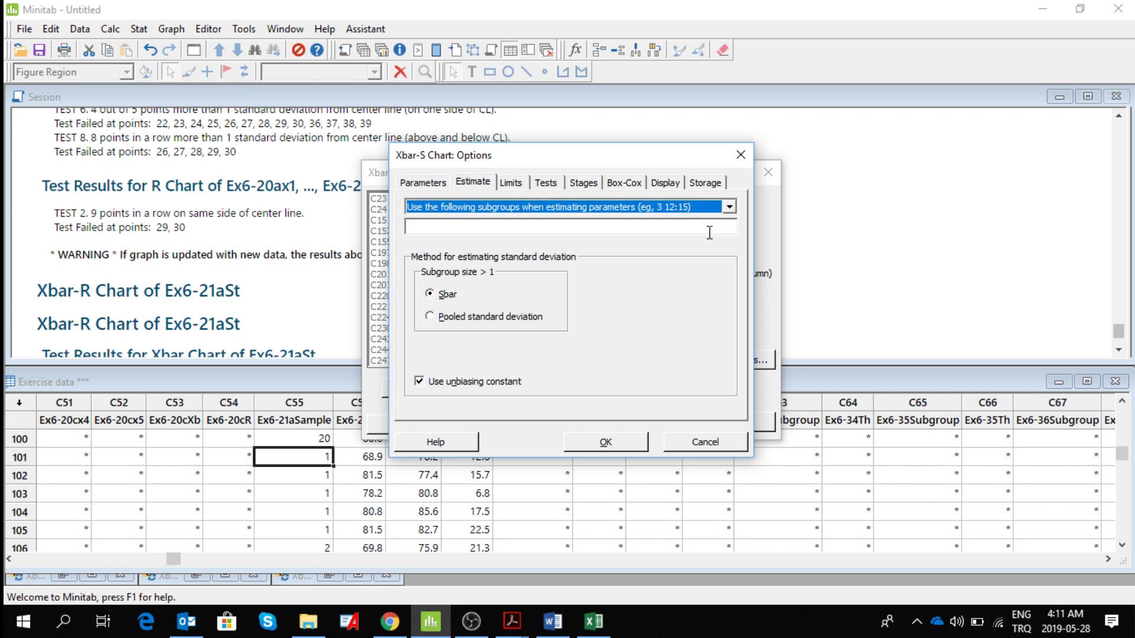
click(678, 224)
text(1:20)
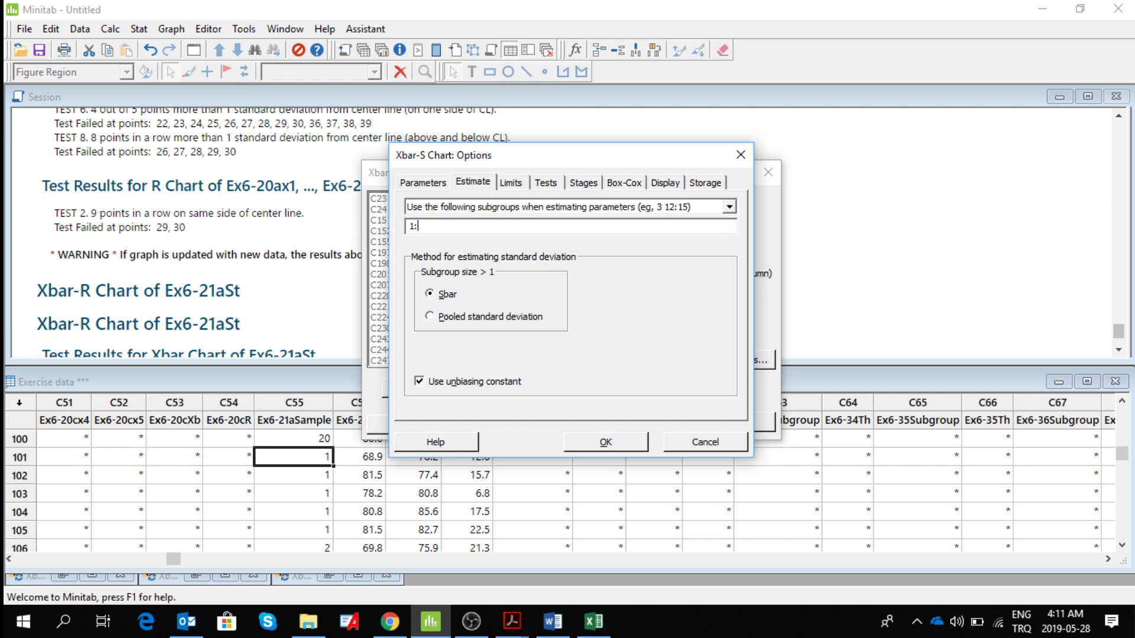
click(514, 183)
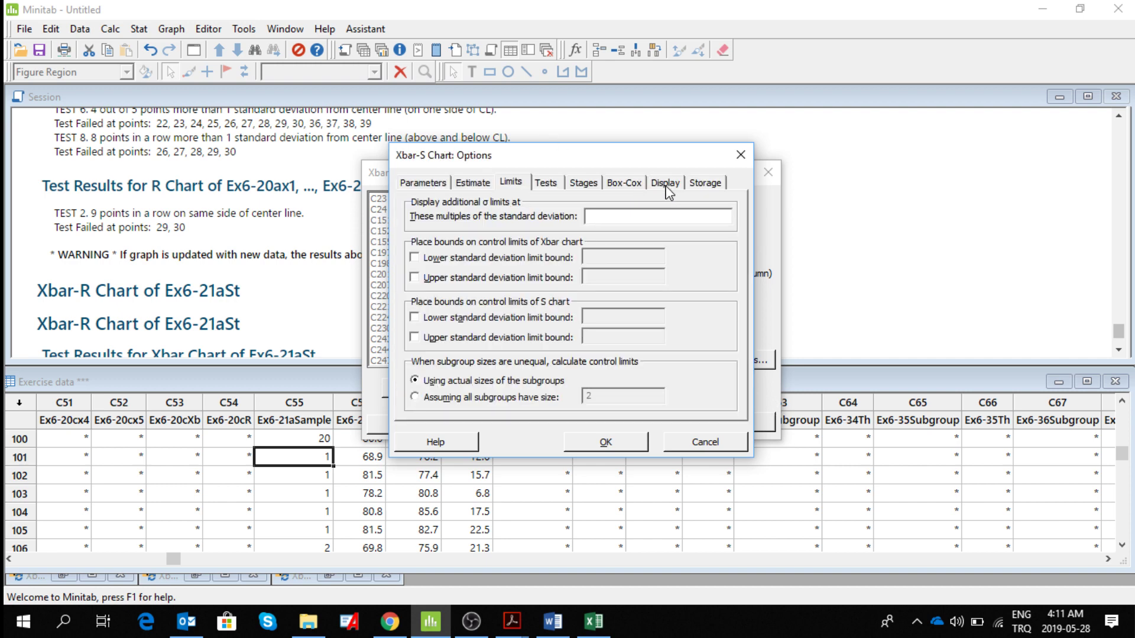
Check the special-cause test settings, accept the options and generate the Xbar-S chart of Ex6-21aSt.
click(546, 184)
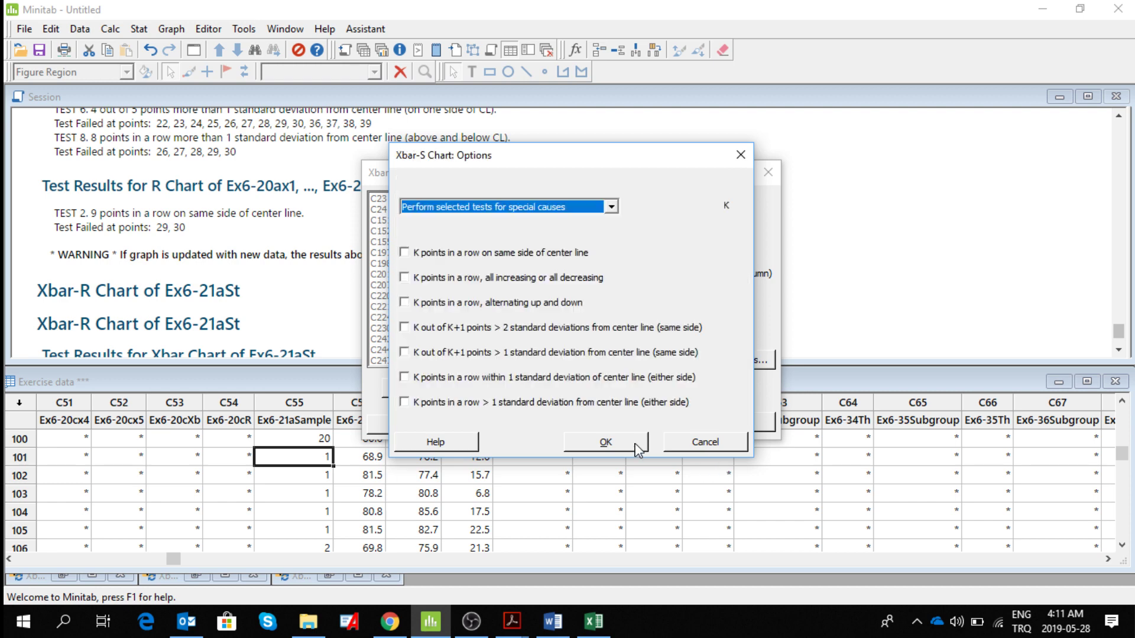
click(606, 442)
click(641, 423)
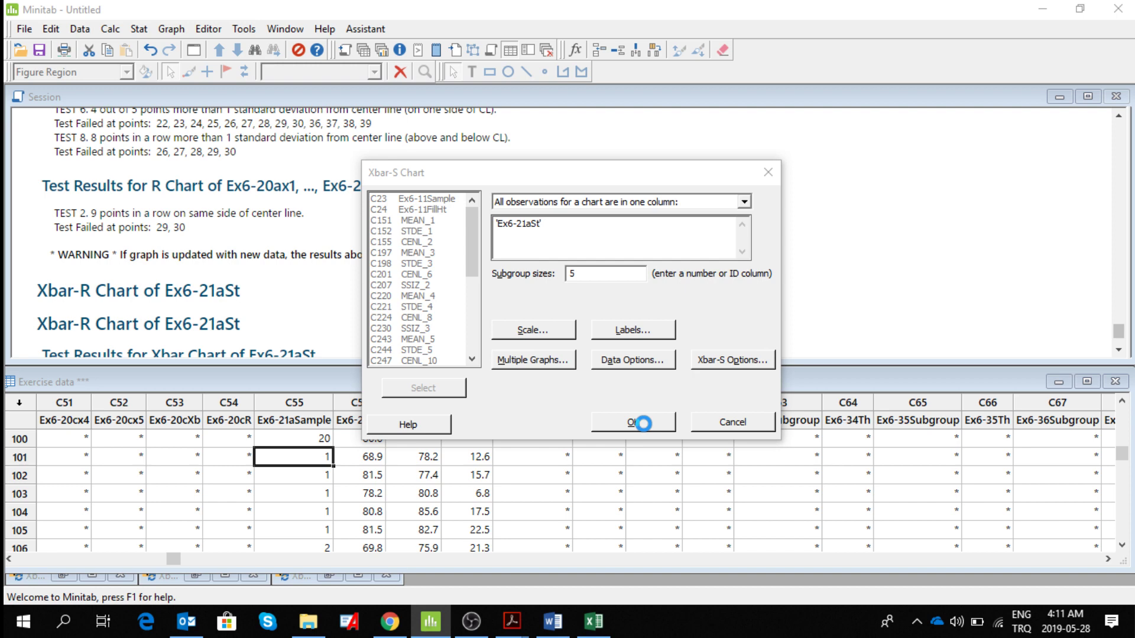
click(642, 423)
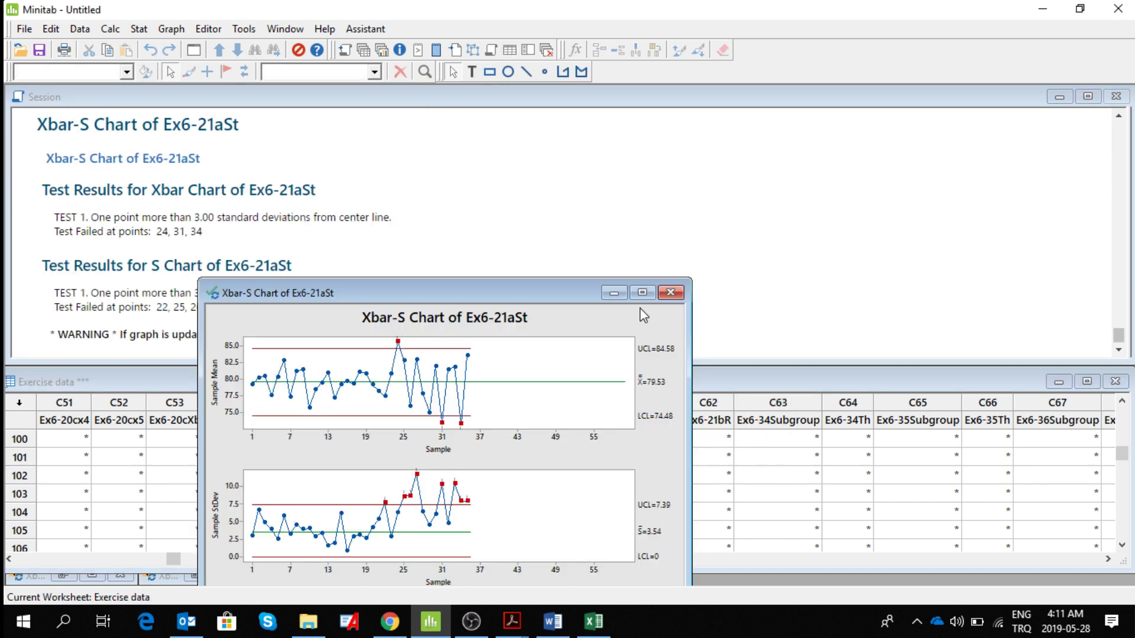
Maximize the Xbar-S chart and add the title "x bar-s chart for 35 samples" to it.
click(642, 293)
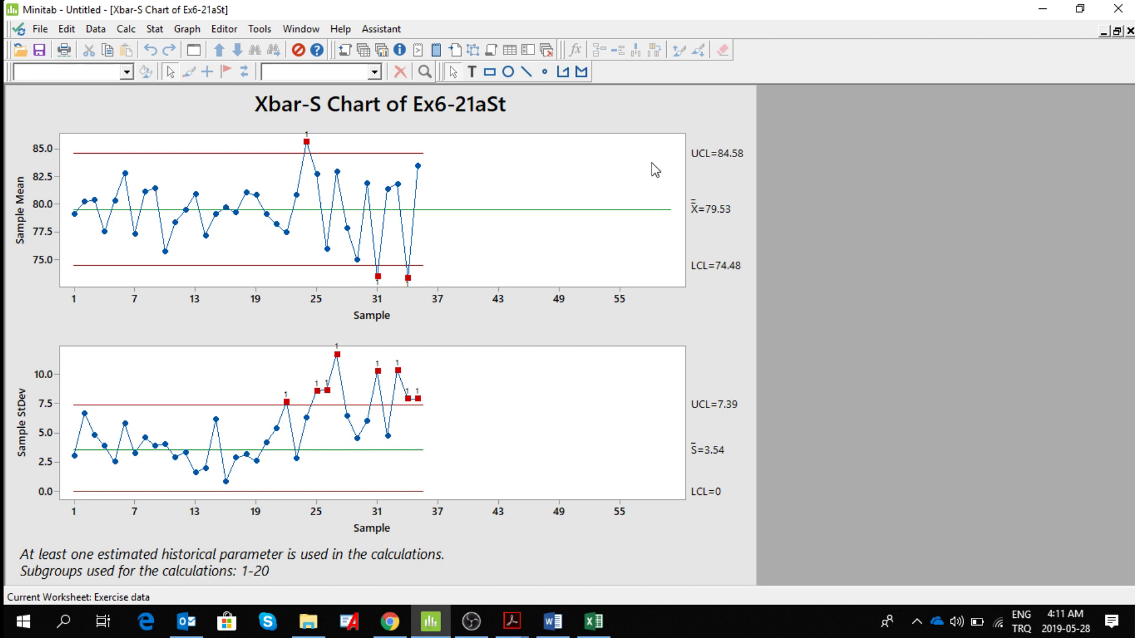
right_click(664, 111)
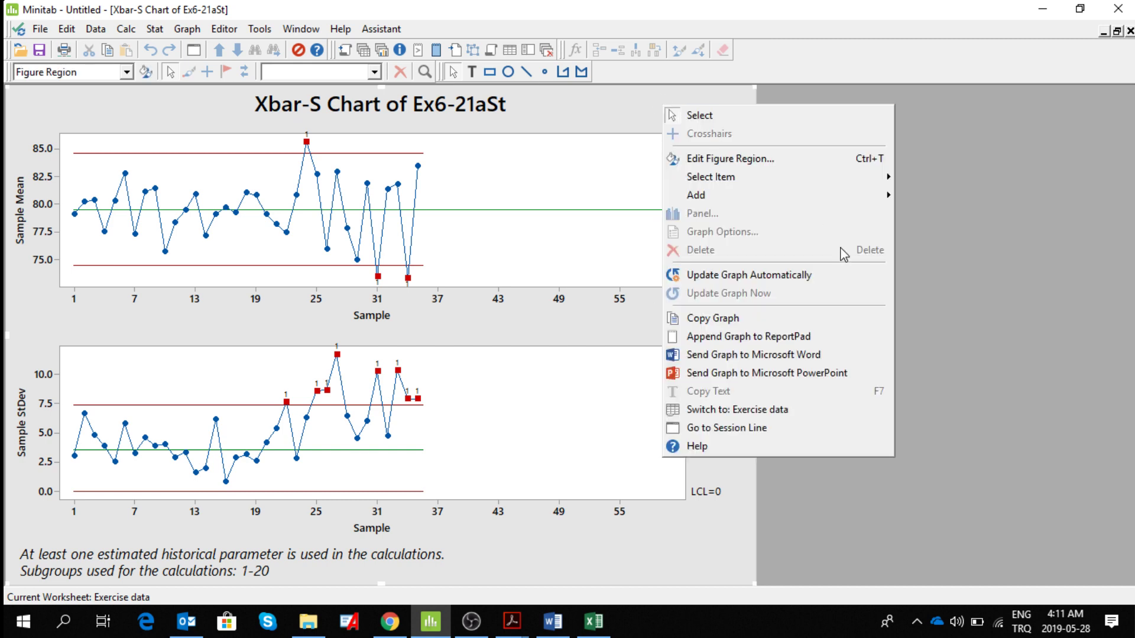
mouse_move(837, 201)
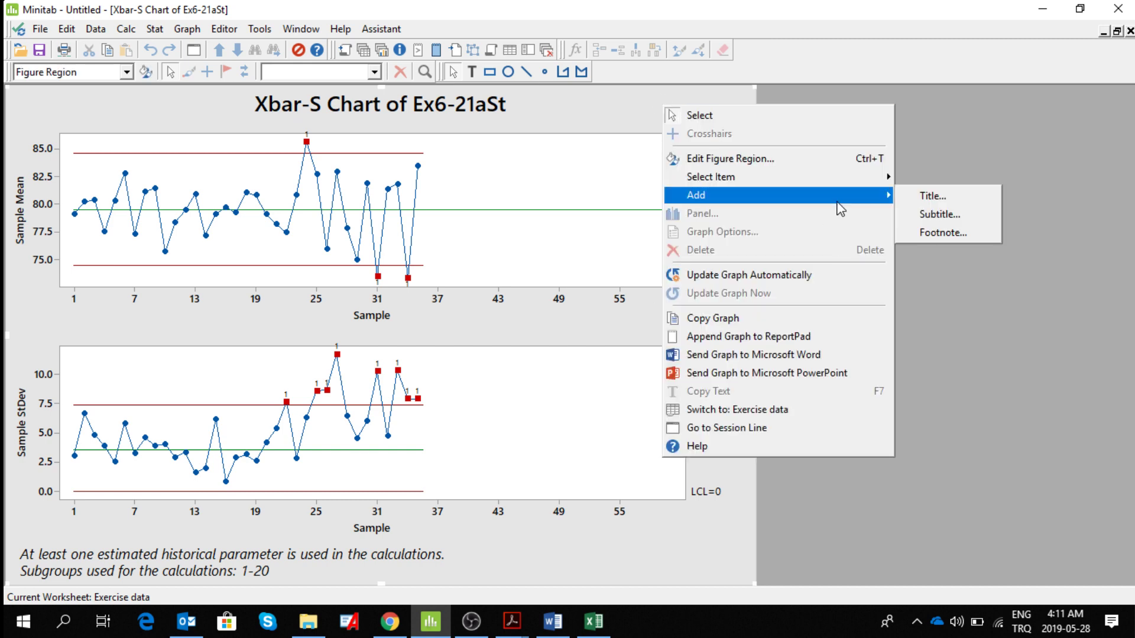
click(918, 196)
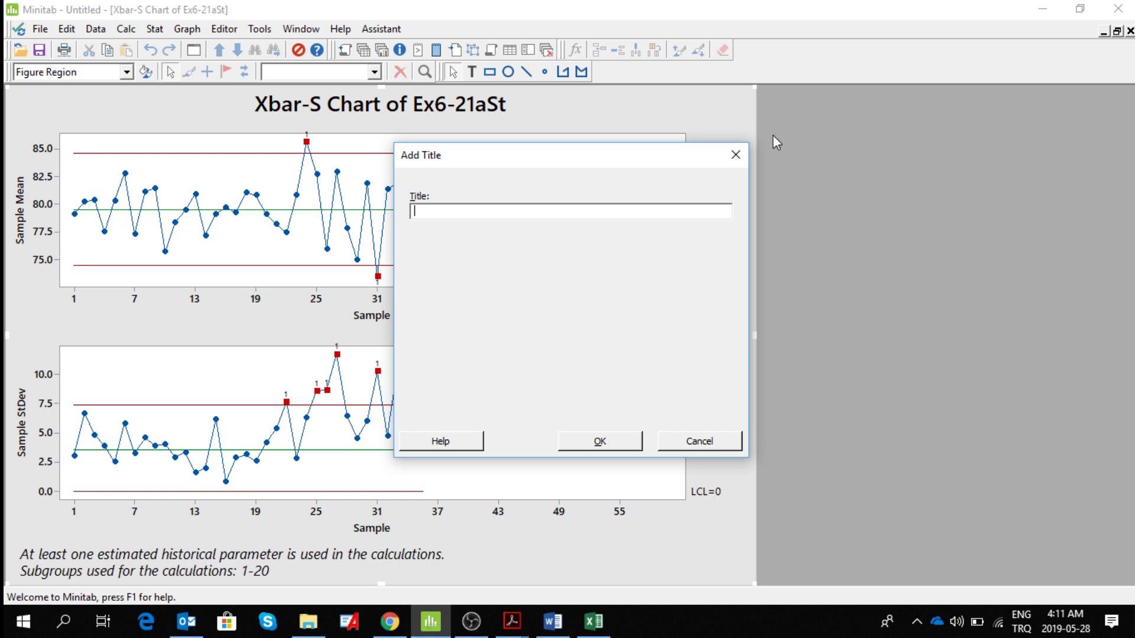
text(x bar-s chart for 35 samples)
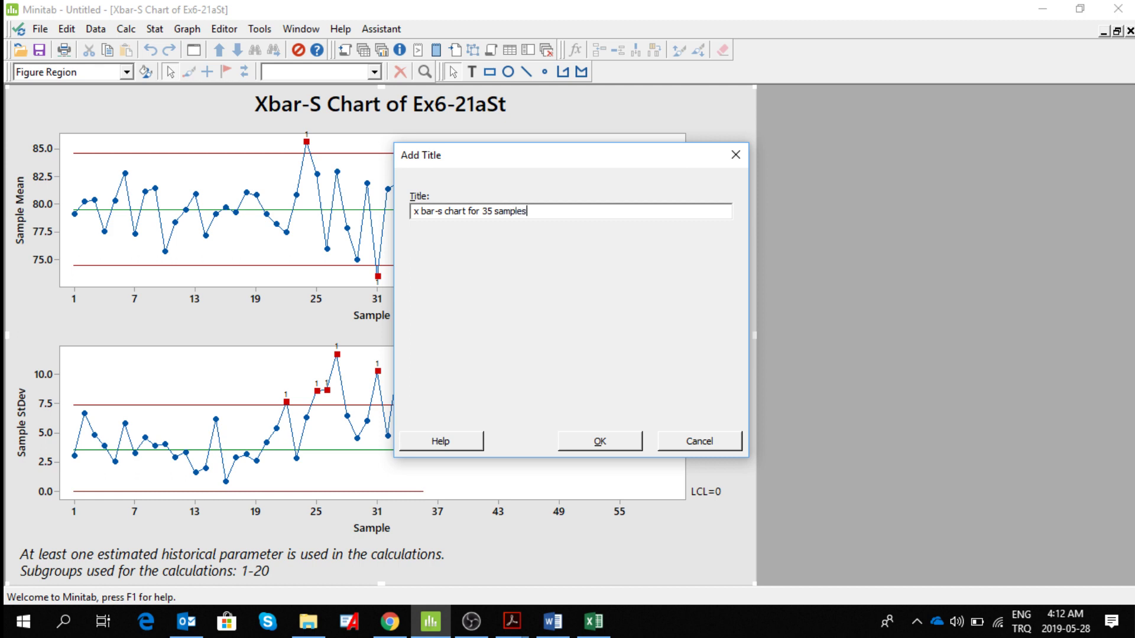
click(636, 441)
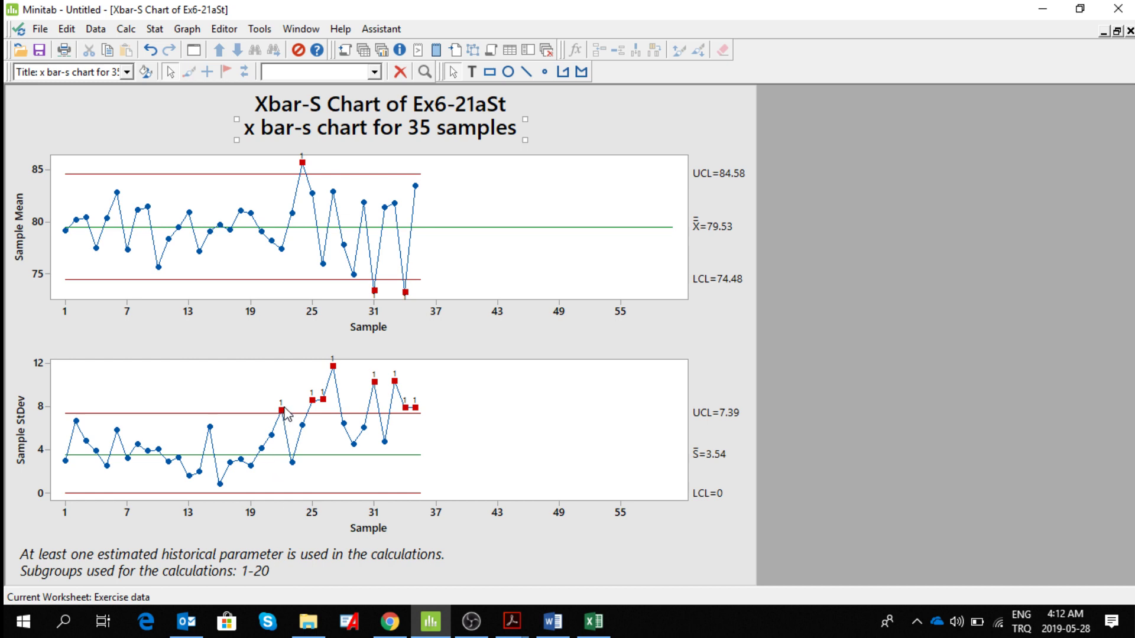
Examine the out-of-control points on the Xbar-S chart and minimize it to get back to the session output.
mouse_move(284, 413)
mouse_move(416, 413)
mouse_move(303, 168)
click(1103, 32)
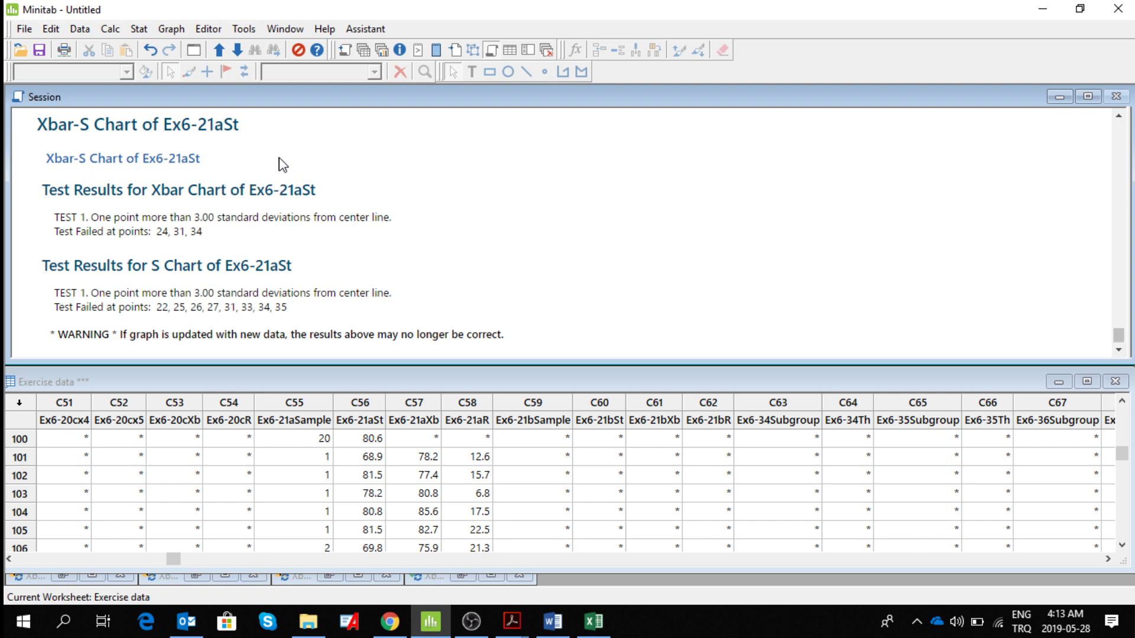
click(180, 164)
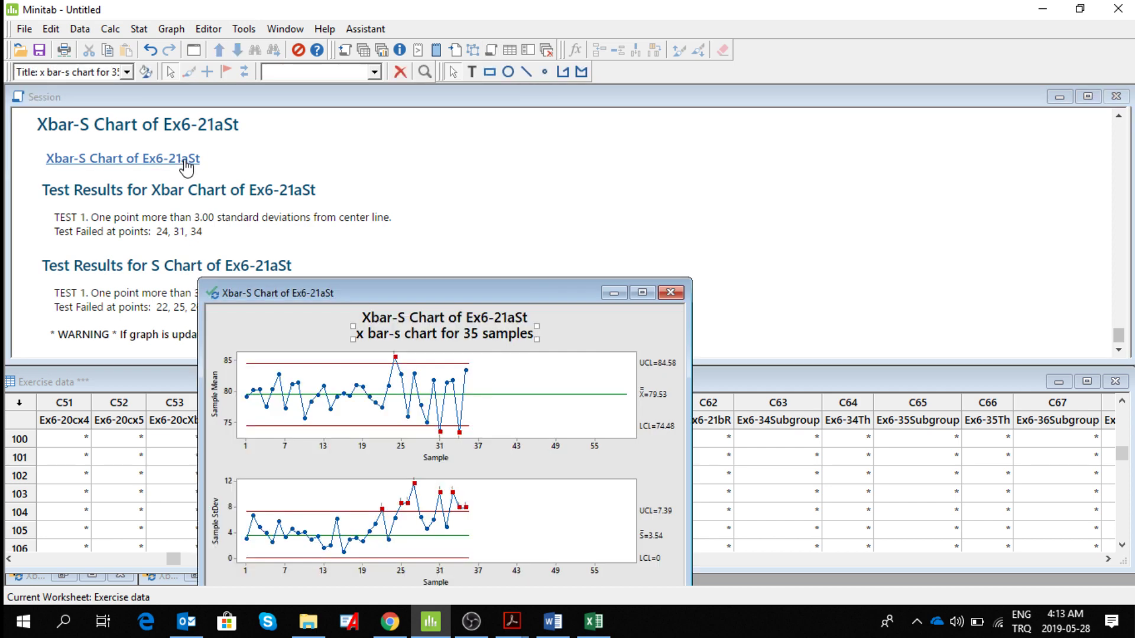
click(672, 293)
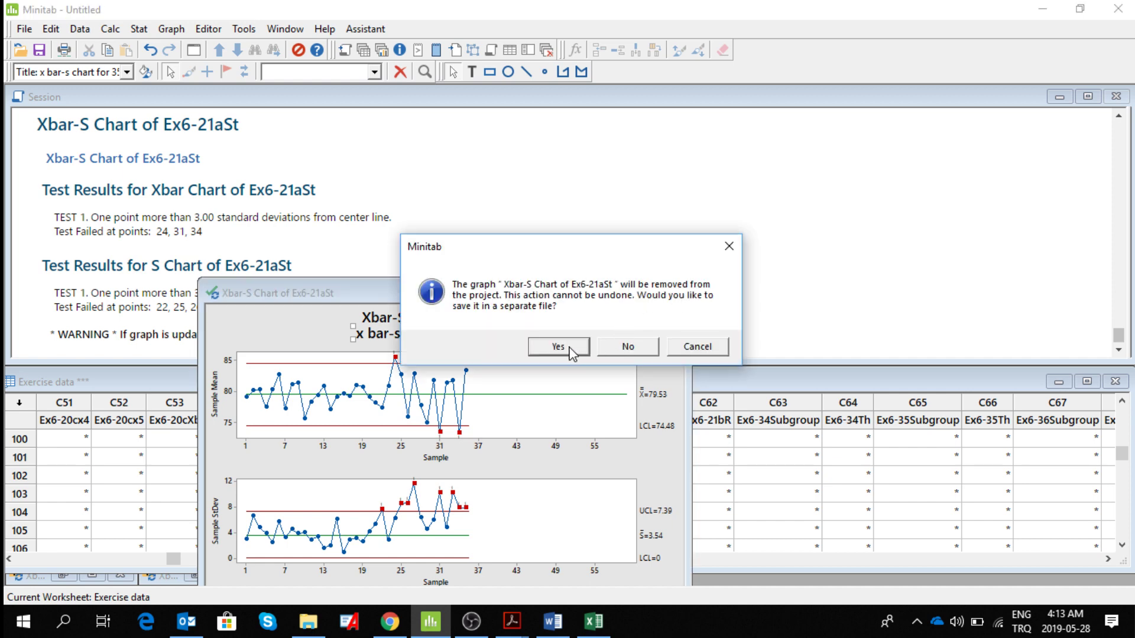
click(698, 346)
click(611, 295)
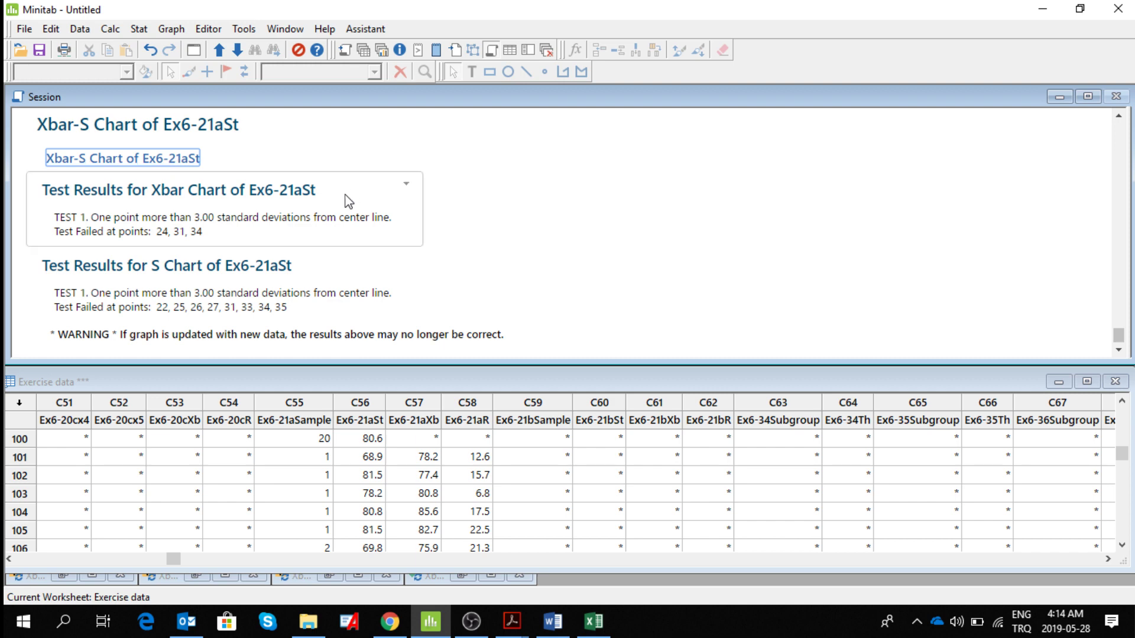
Send the test results for the Xbar chart and for the S chart of Ex6-21aSt to Word.
right_click(408, 187)
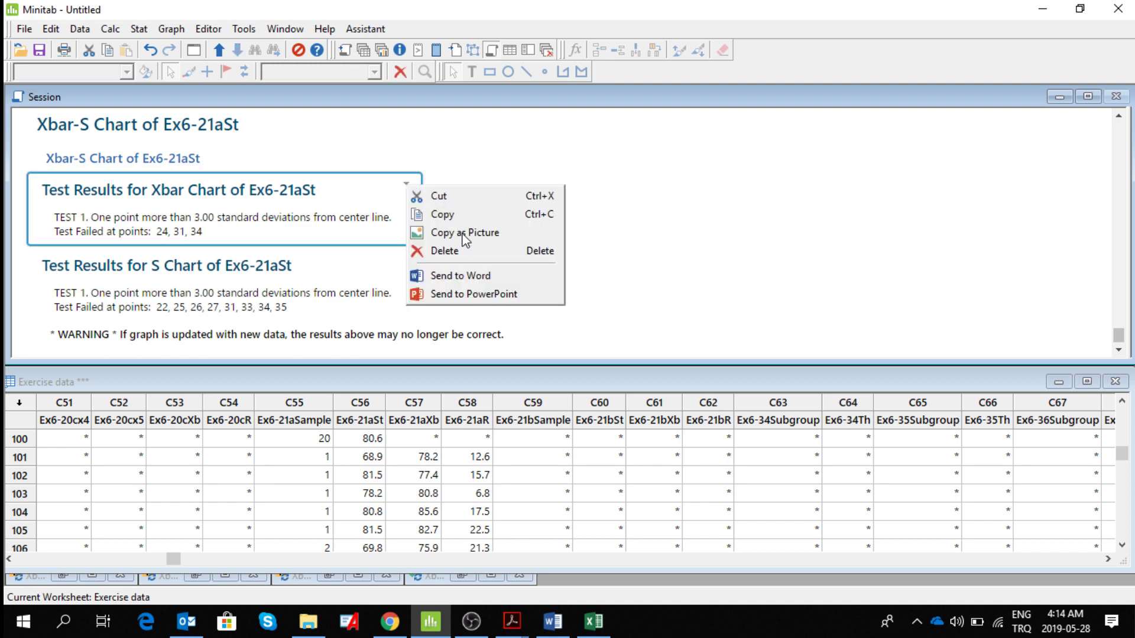
click(480, 275)
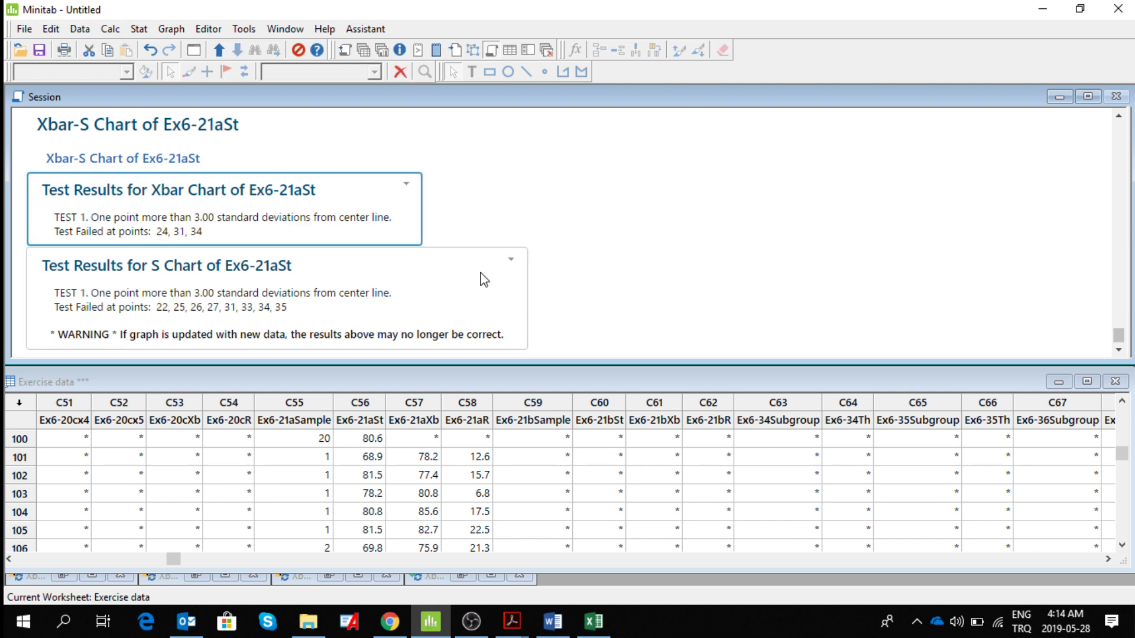
right_click(512, 258)
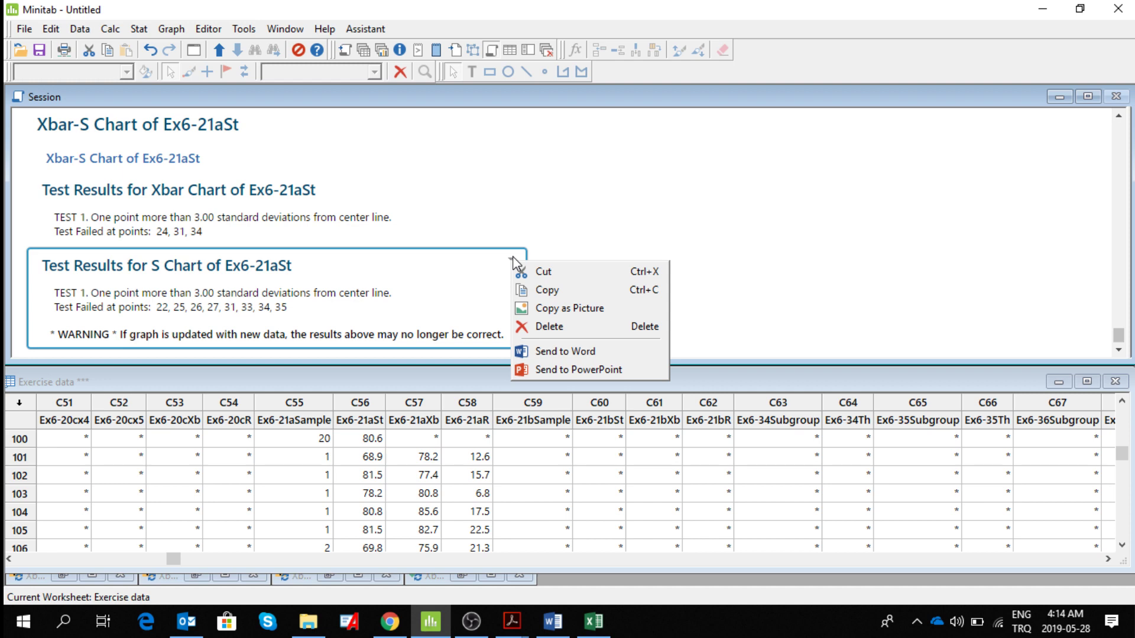
click(578, 368)
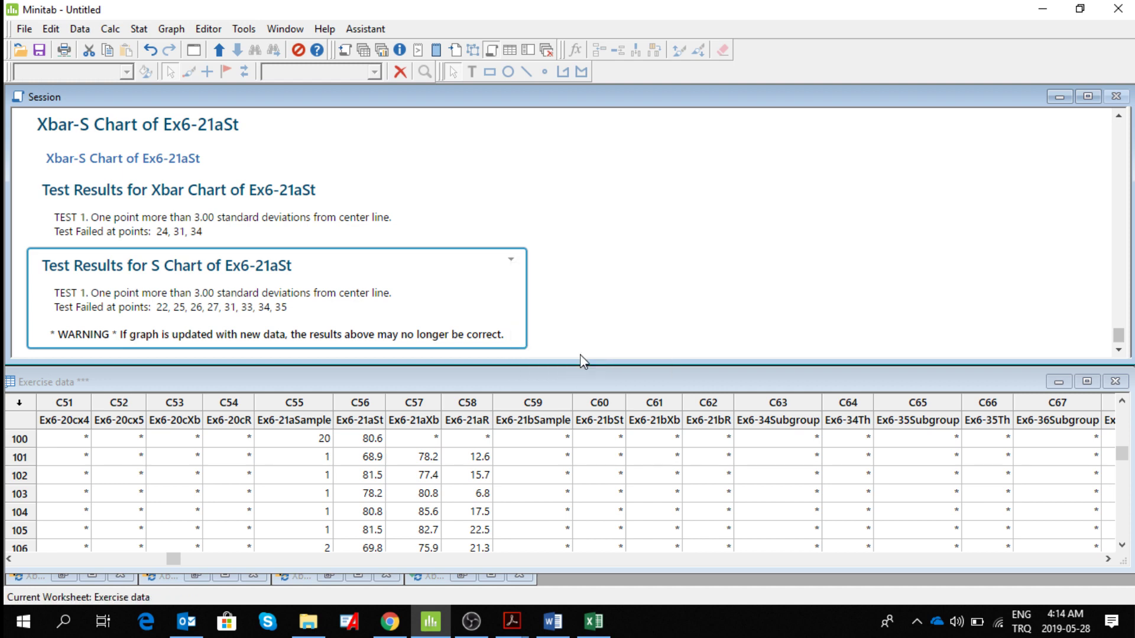
Reopen the Xbar-S chart of Ex6-21aSt from the session, send the graph to Word and minimize it.
click(197, 161)
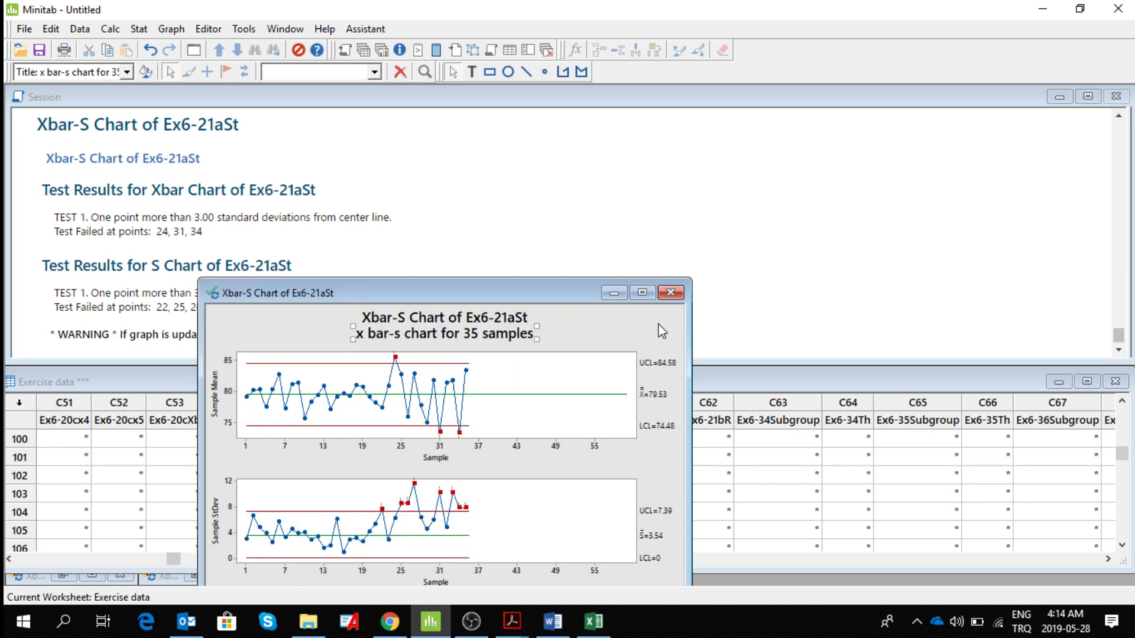
right_click(637, 337)
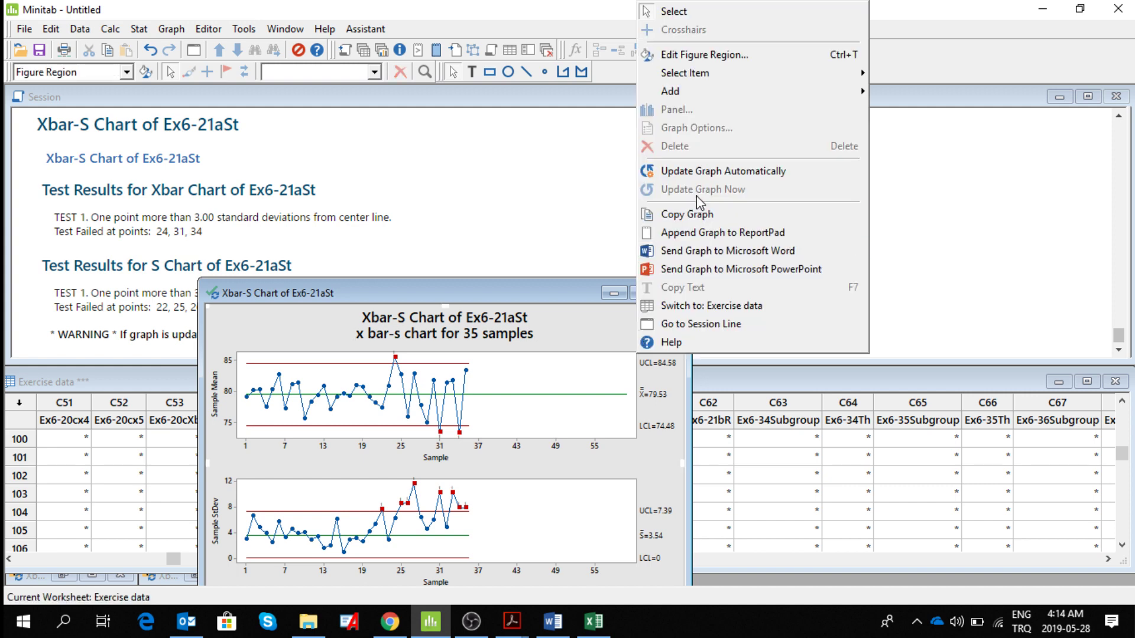
click(729, 252)
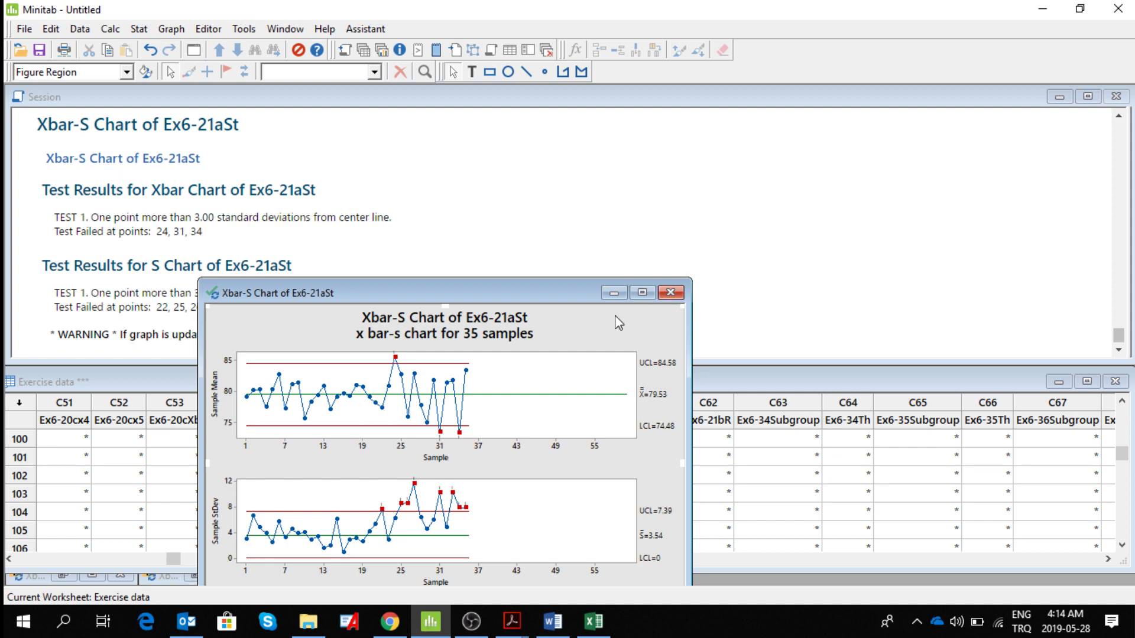
click(615, 294)
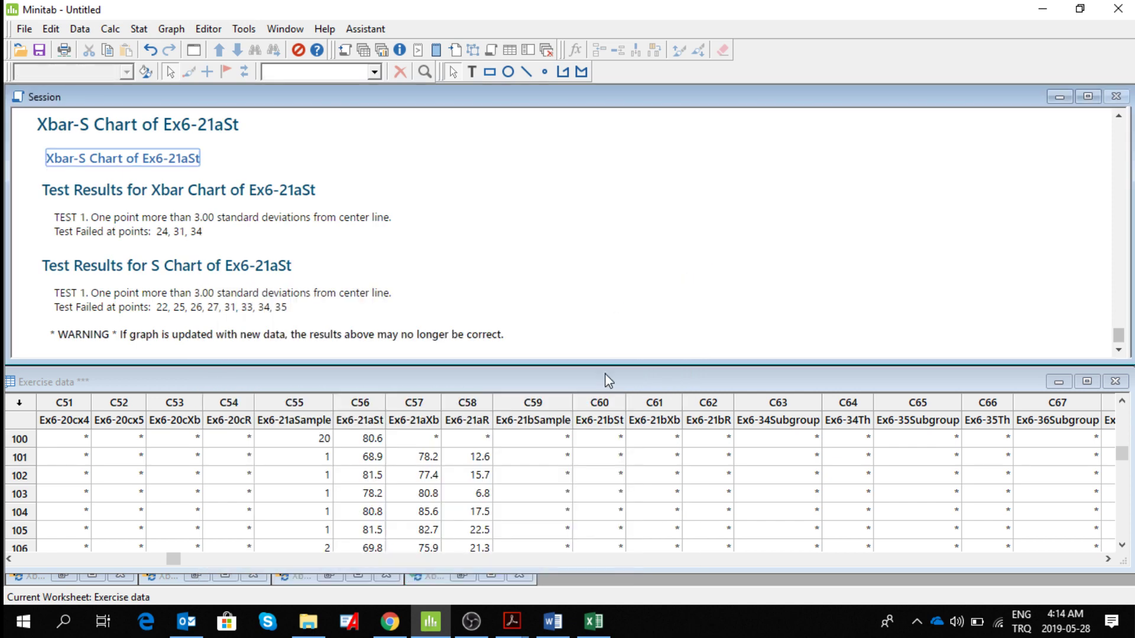
Switch to the Word report and compare the failed points in the Xbar-R results with those in the Xbar-S results.
click(556, 635)
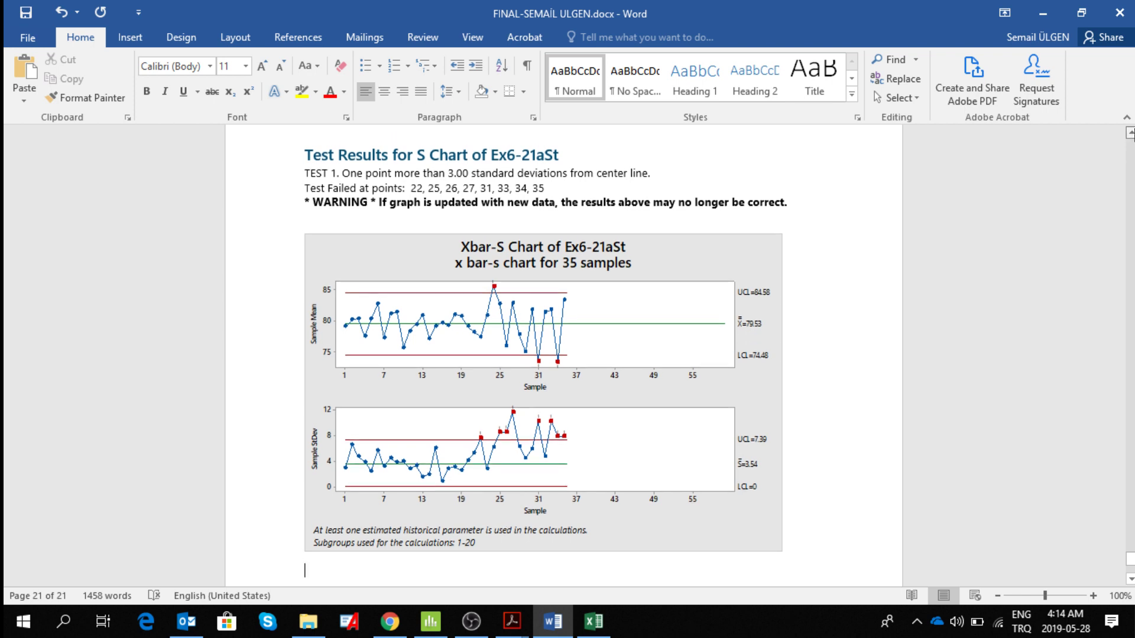
scroll(869, 207, up, 4)
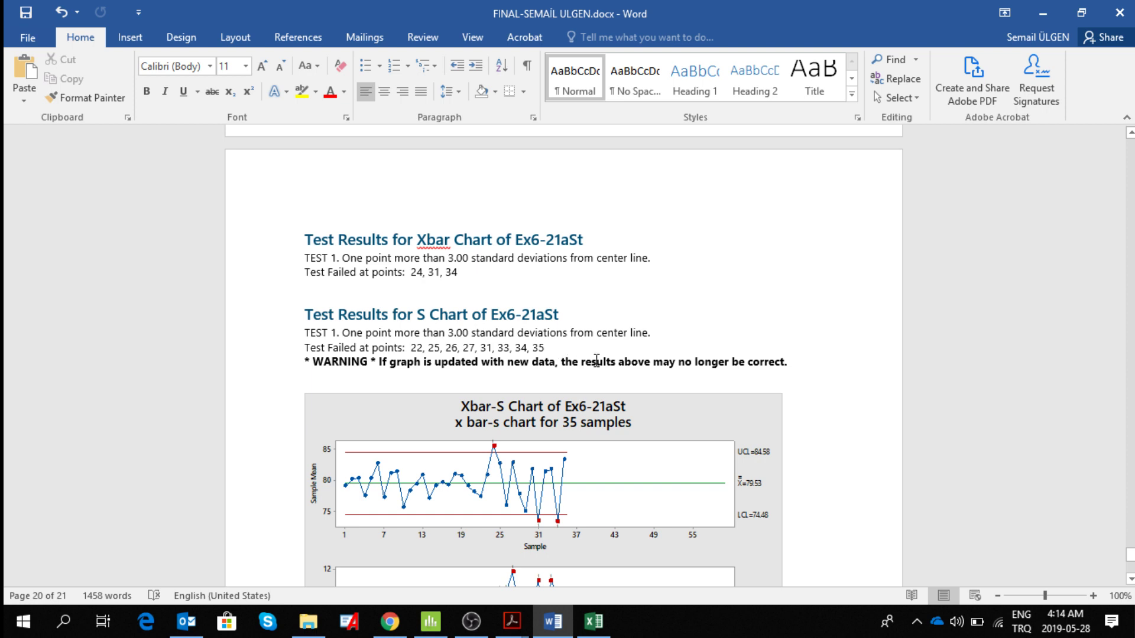
click(1130, 135)
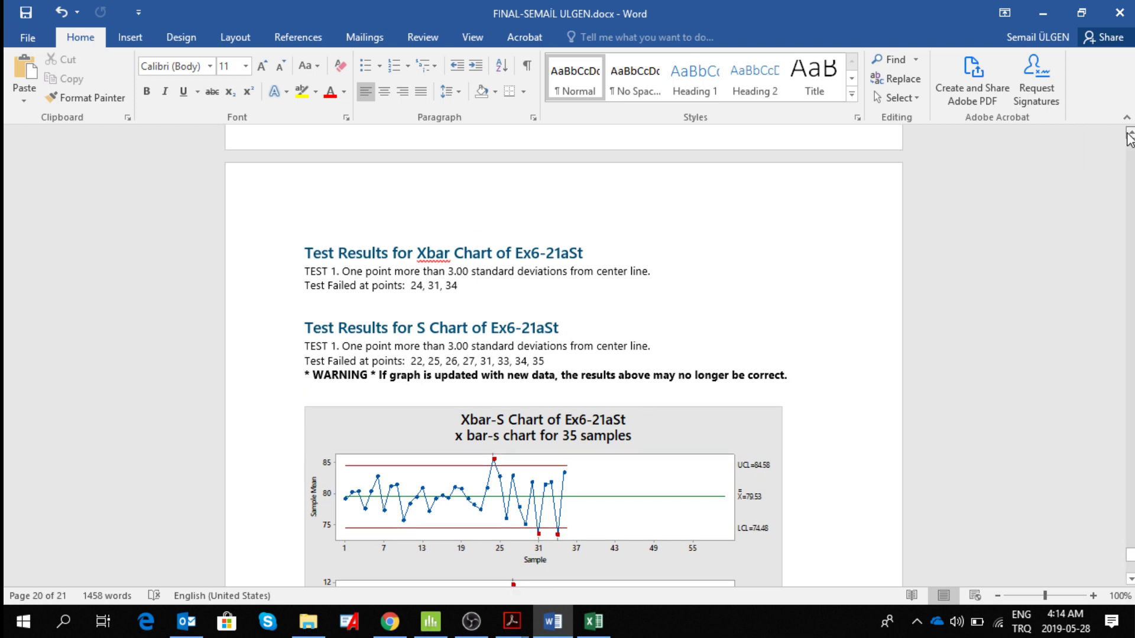
scroll(1129, 138, up, 8)
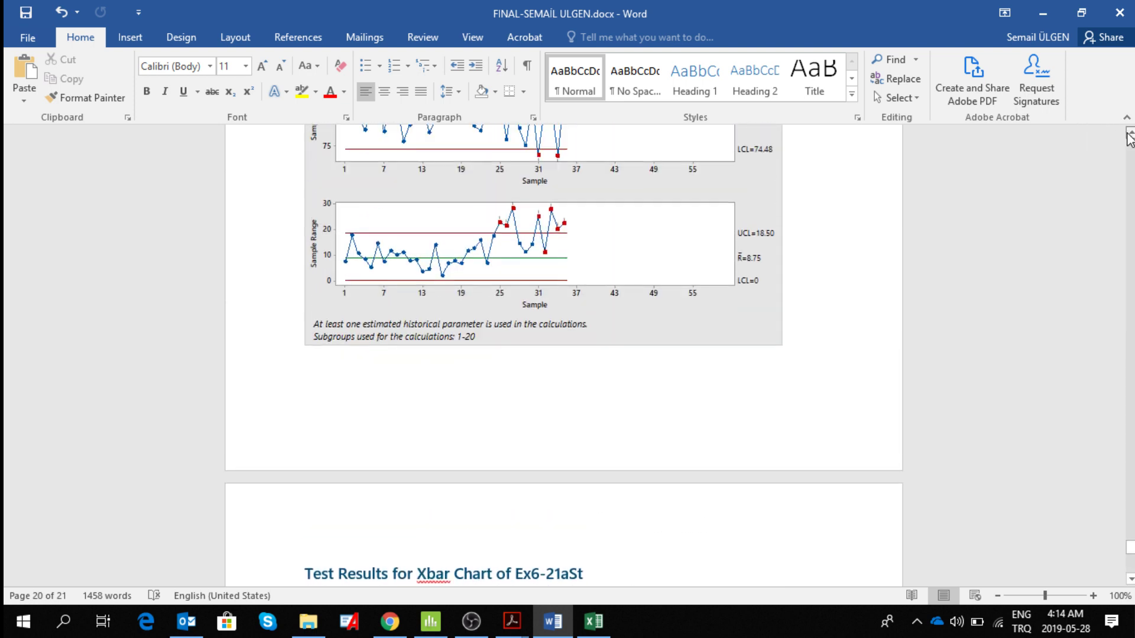
scroll(1129, 137, up, 5)
scroll(1129, 137, up, 10)
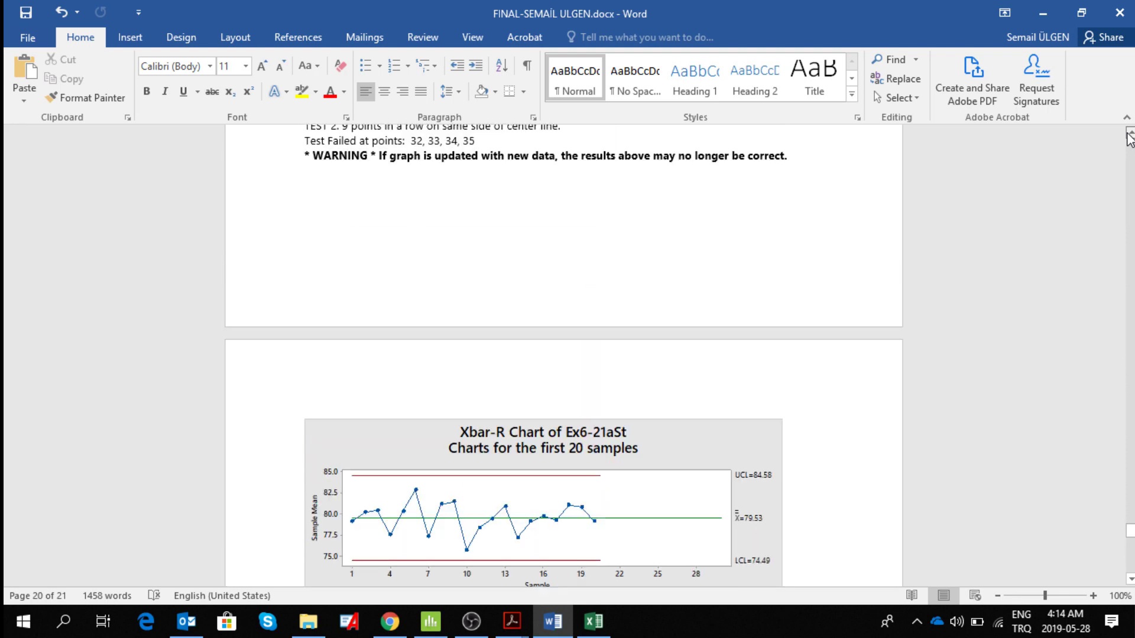
scroll(1130, 138, up, 6)
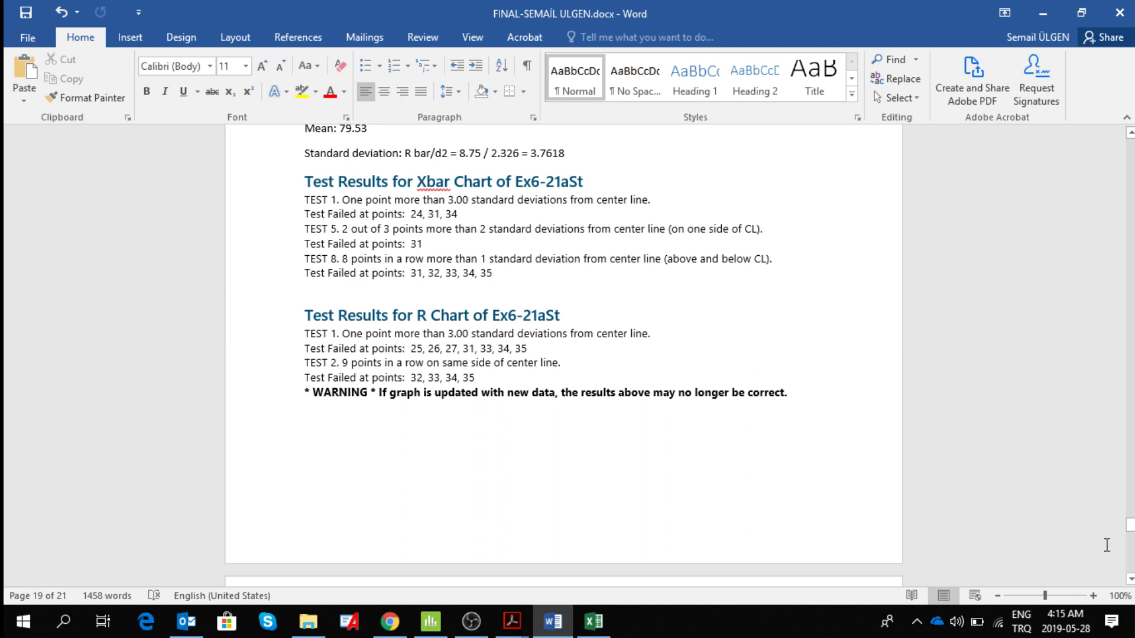
click(1131, 580)
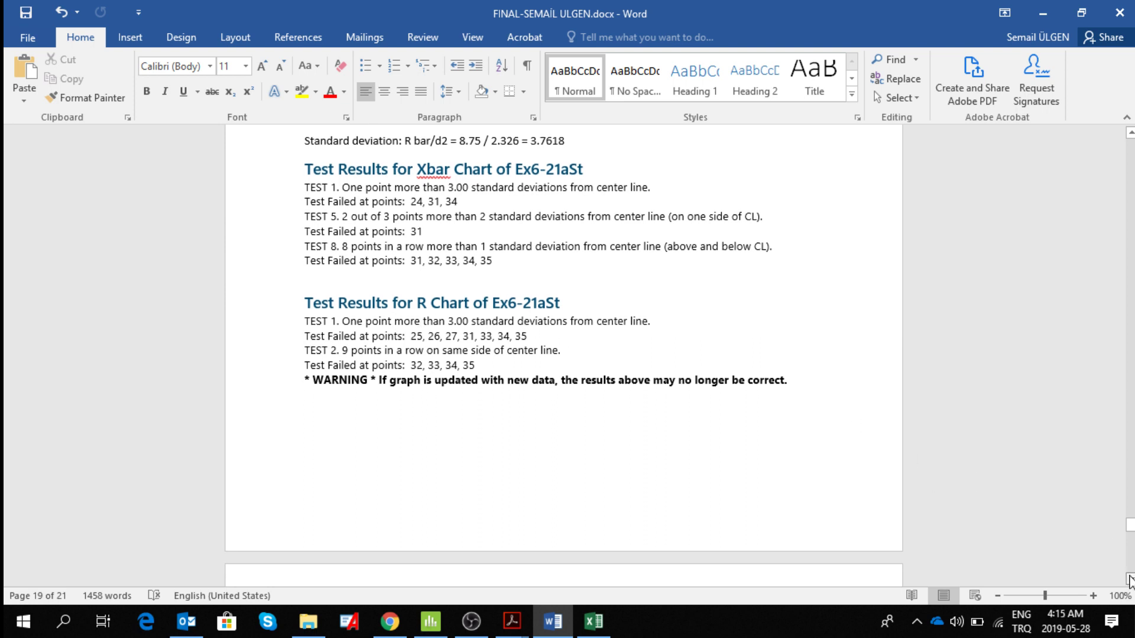
drag(1130, 579, 1130, 579)
scroll(1129, 581, down, 3)
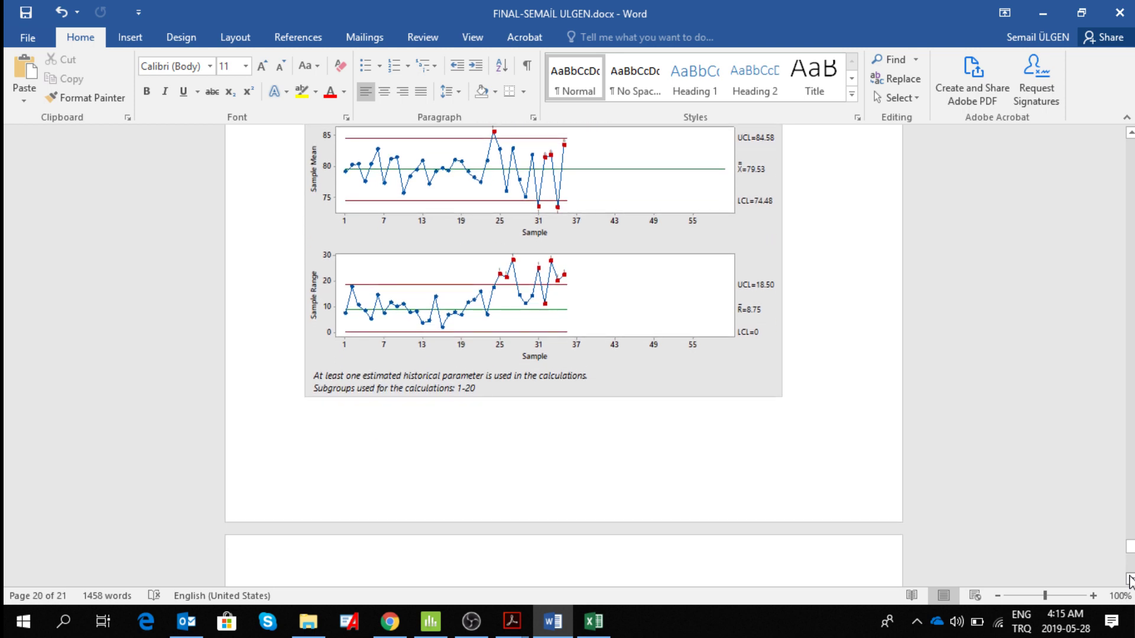
scroll(1130, 581, down, 8)
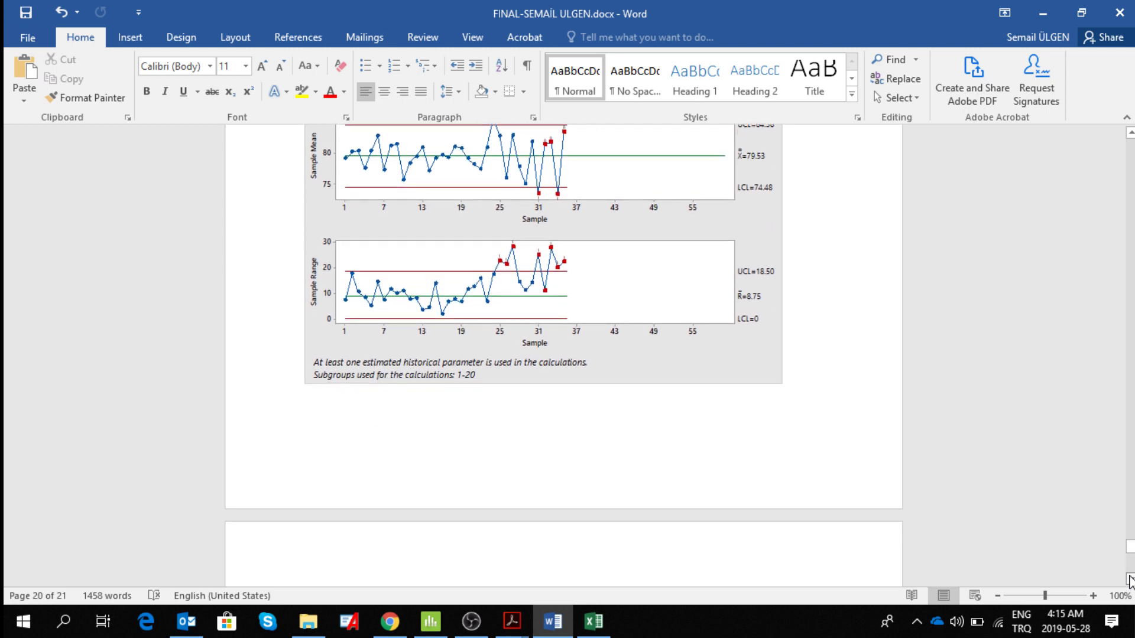
scroll(1129, 581, down, 6)
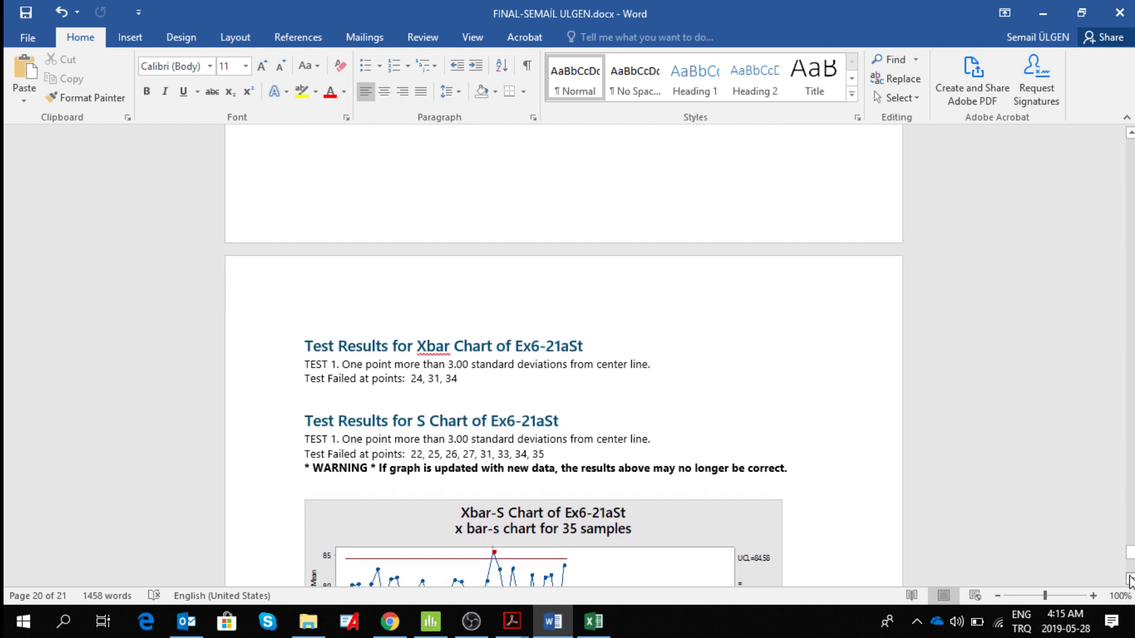
scroll(1130, 581, down, 7)
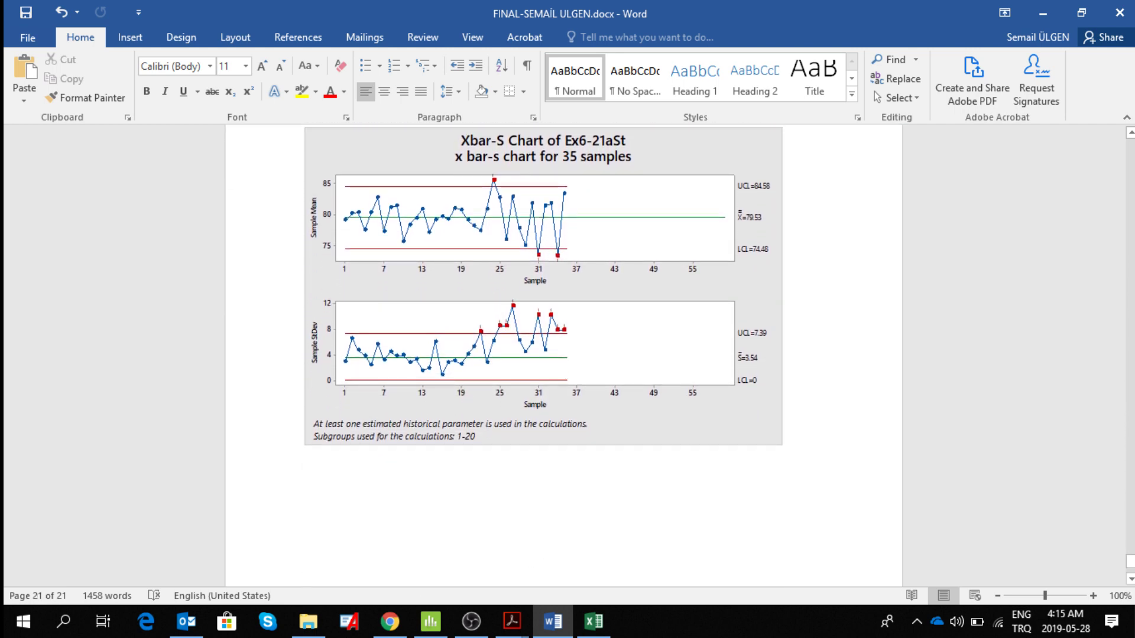
Write below the Xbar-S chart "s-chart detects the change in process variability more quickly than the R chart".
key(Return)
text(s)
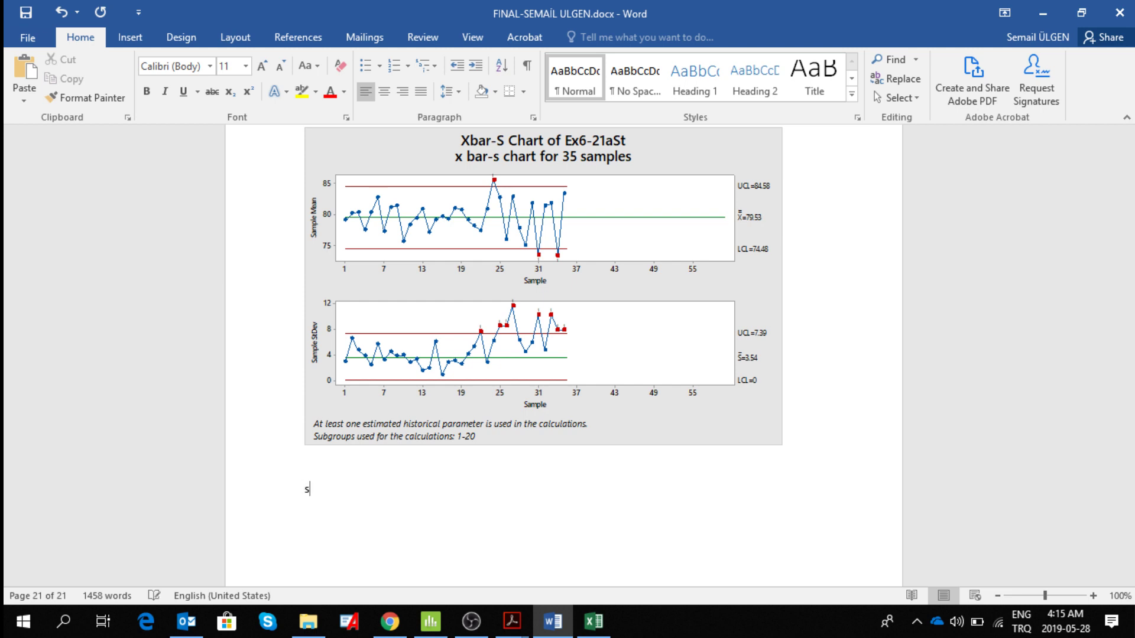
text(-chart detecs)
key(BackSpace)
text(ts the change)
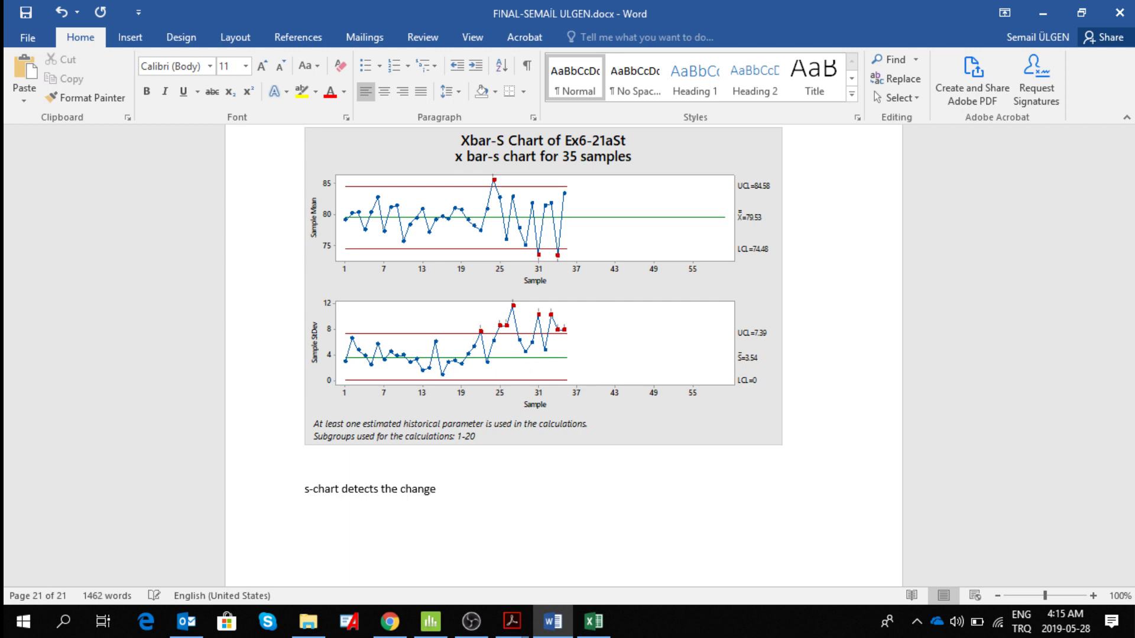
text( in process variability mo)
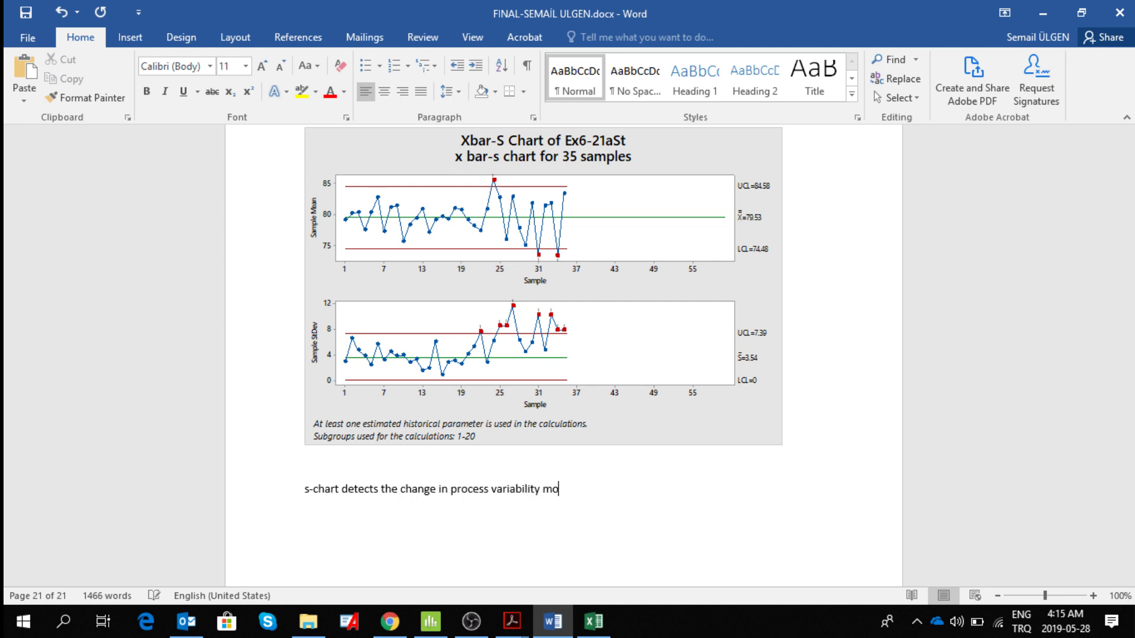
text(re quickly than the)
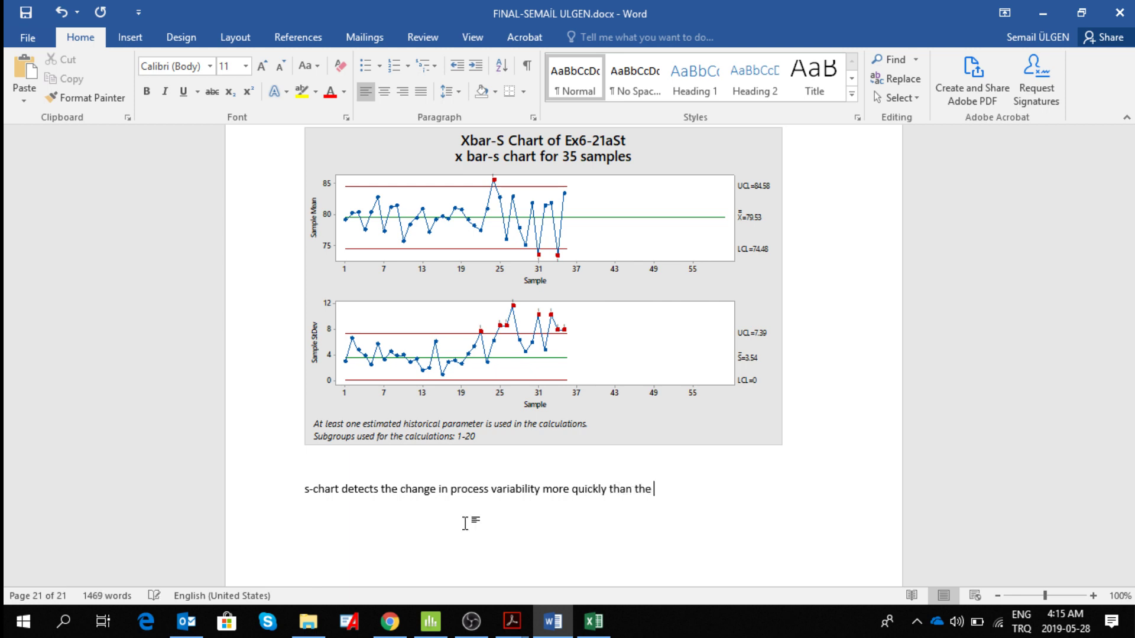
text( R charts)
key(BackSpace)
Finish the comment with ". See sample 22.." and save the report.
text(. See point)
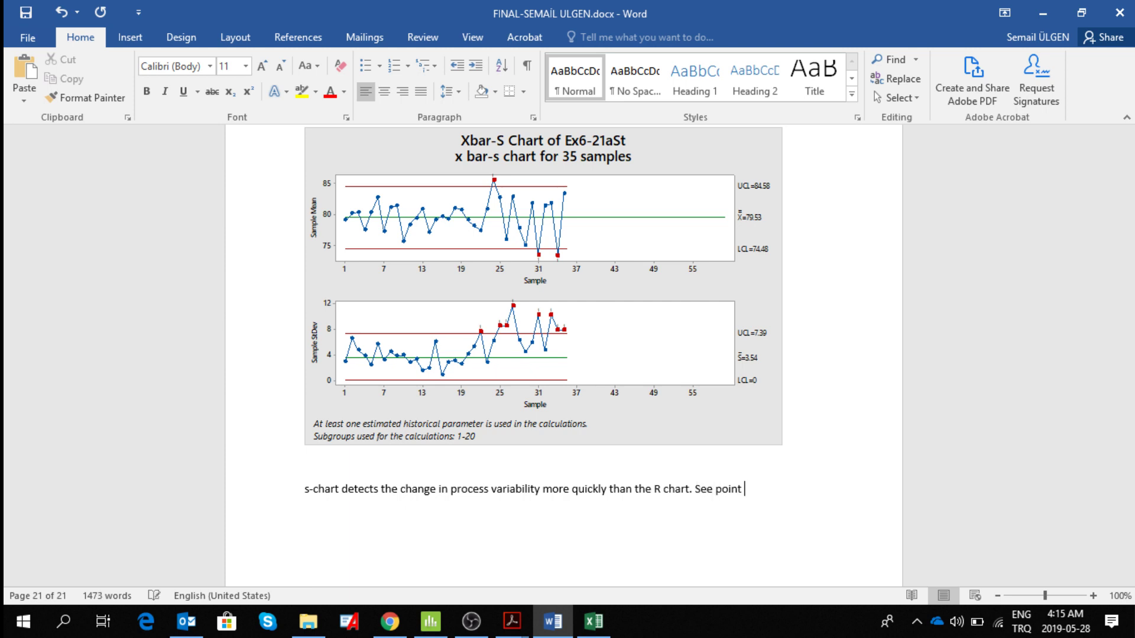
key(BackSpace)
key(BackSpace)
key(BackSpace)
key(BackSpace)
key(BackSpace)
text(sample 222)
key(BackSpace)
click(34, 13)
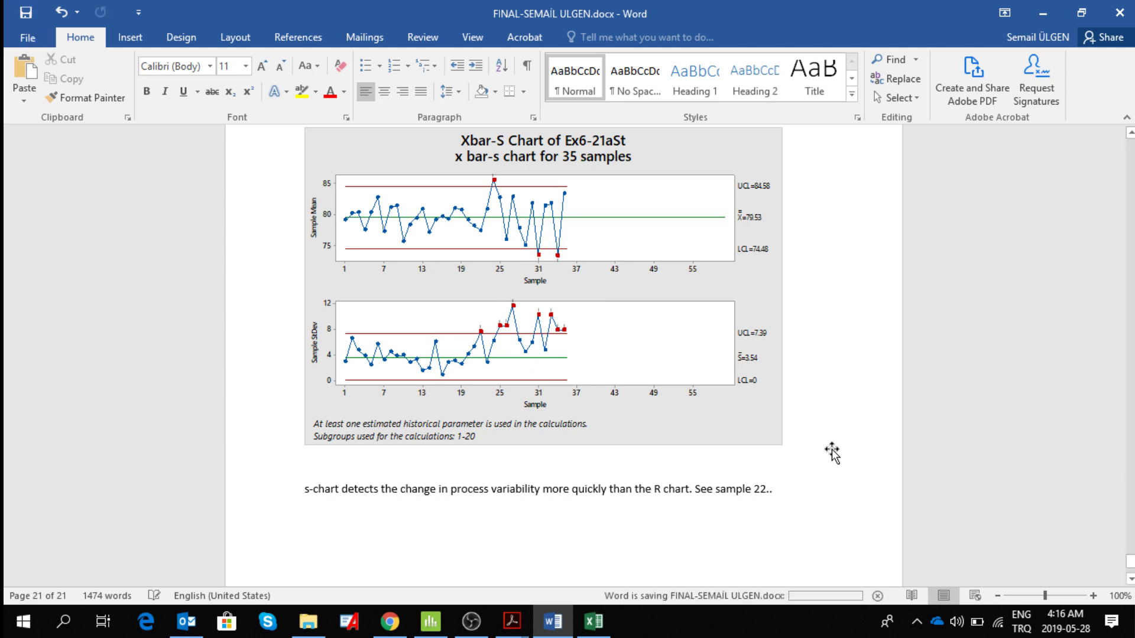